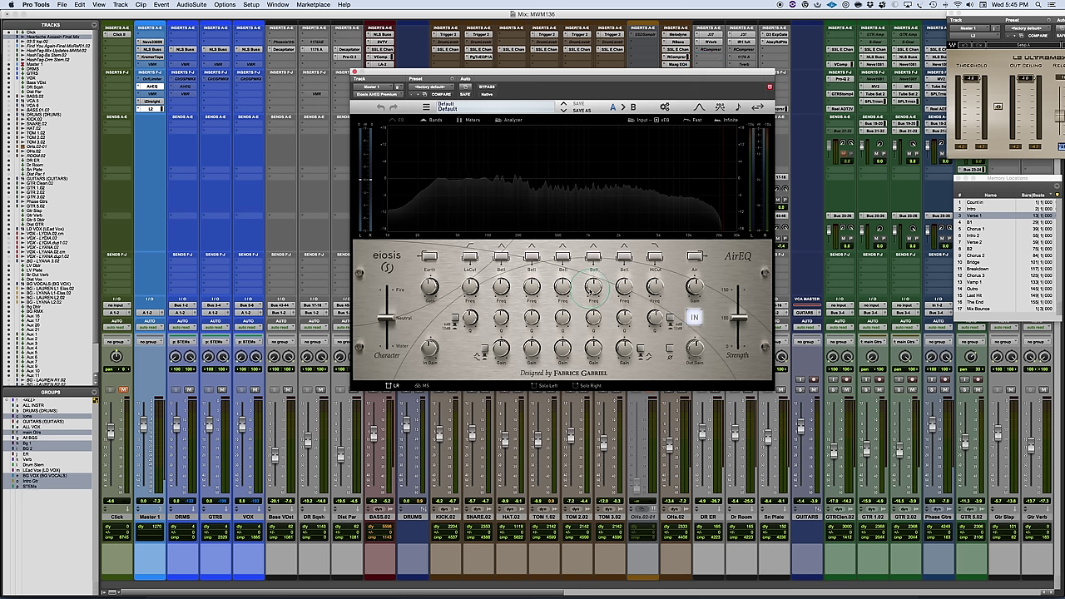
pyautogui.moveTo(589, 290)
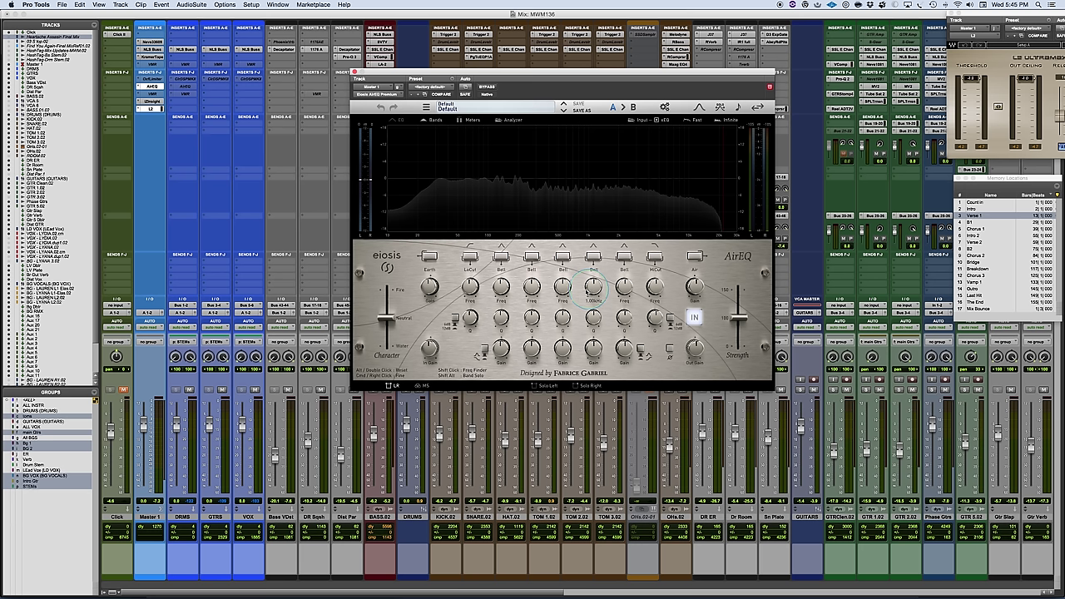
pyautogui.moveTo(469, 291)
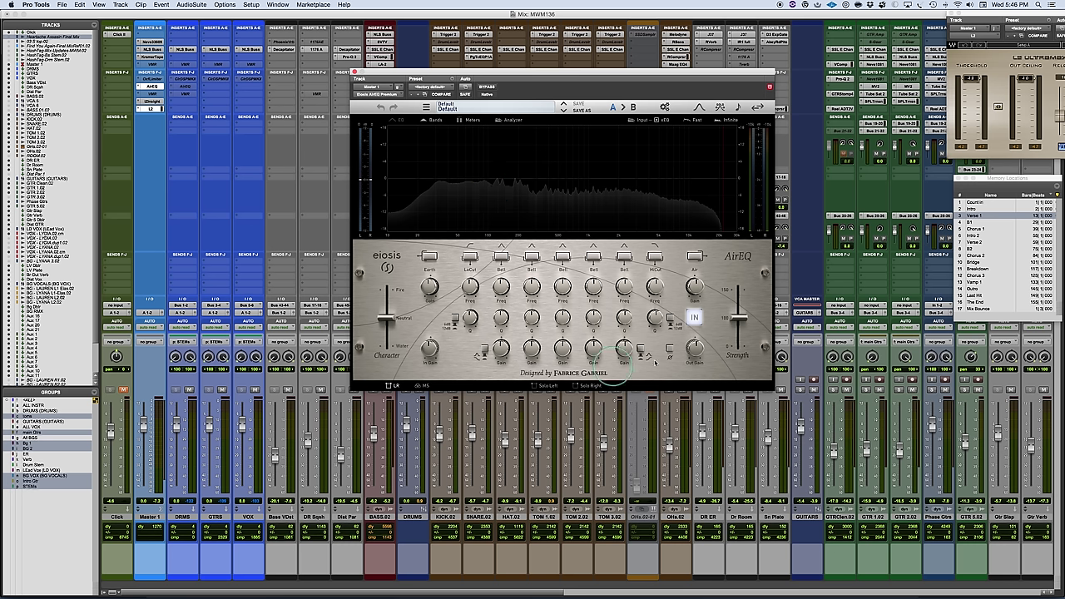
pyautogui.moveTo(562, 317)
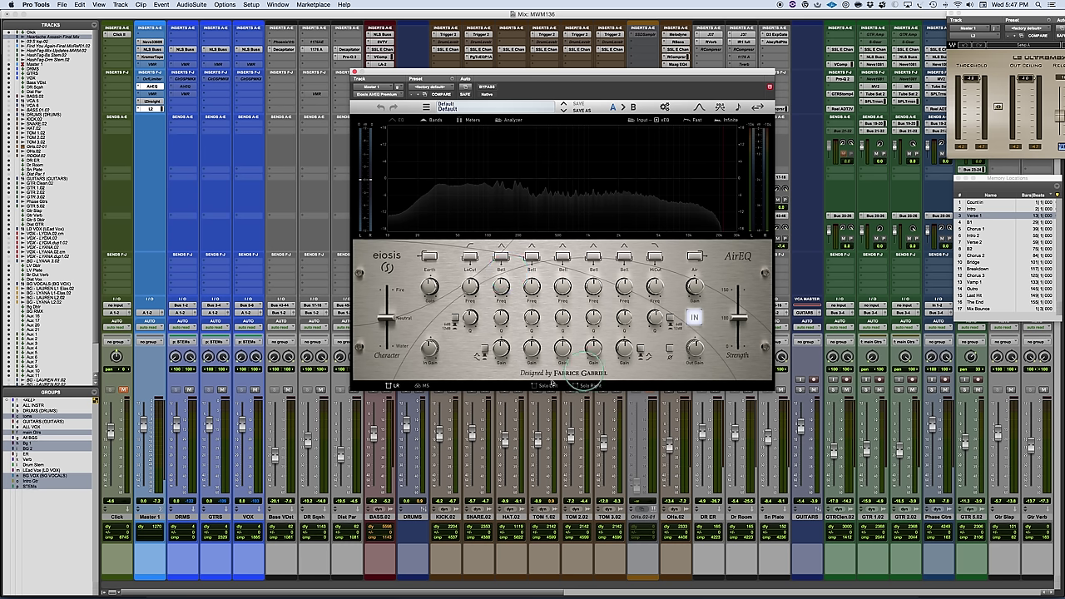
# - Toggle the first Bell band's shelf switch and the EQ's main IN switch, restoring each to its original state
pyautogui.click(483, 353)
pyautogui.click(484, 349)
pyautogui.moveTo(402, 279)
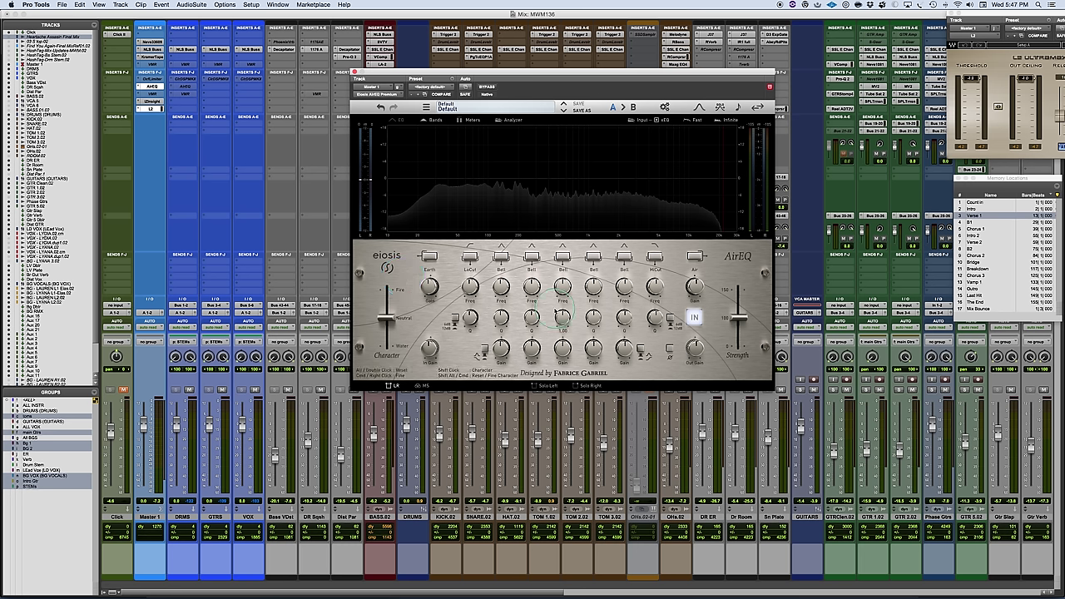
pyautogui.click(696, 317)
pyautogui.click(695, 317)
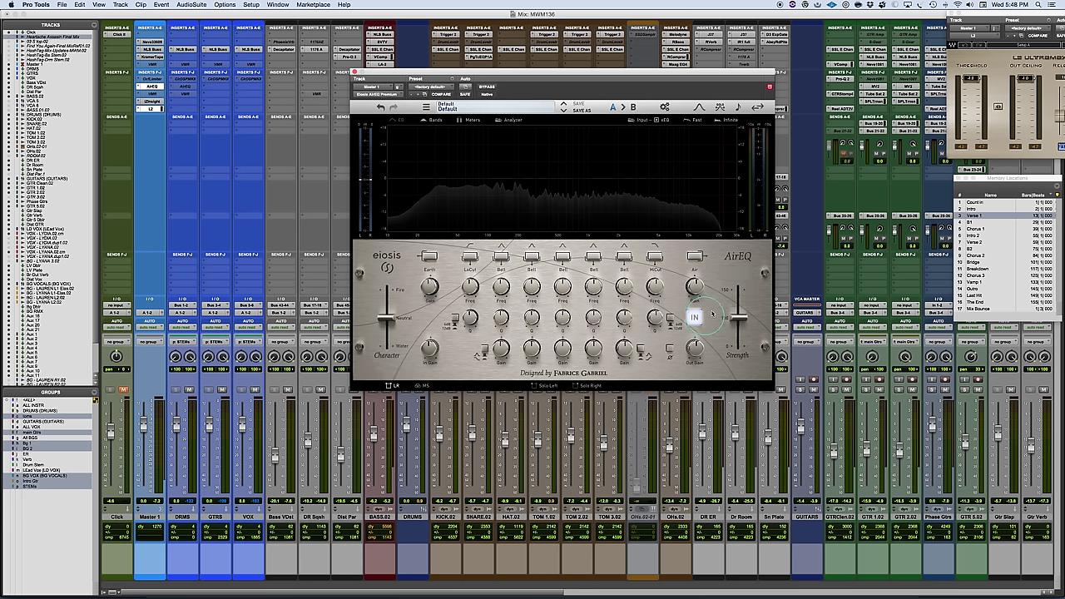
# - Set the EQ's Character to 100% Fire and boost the gain of the second Bell band
pyautogui.moveTo(749, 325)
pyautogui.moveTo(388, 309)
pyautogui.moveTo(389, 309); pyautogui.dragTo(387, 329)
pyautogui.moveTo(388, 320); pyautogui.dragTo(387, 276)
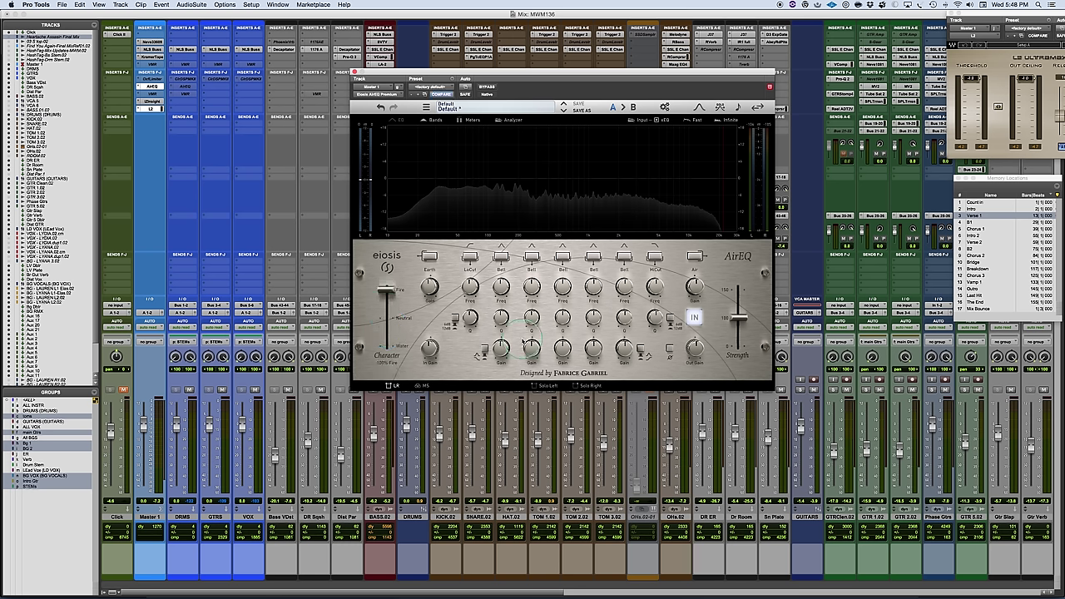
pyautogui.moveTo(530, 345); pyautogui.dragTo(525, 318)
pyautogui.moveTo(387, 288)
pyautogui.mouseDown()
pyautogui.moveTo(389, 332)
pyautogui.moveTo(386, 288)
pyautogui.mouseUp()
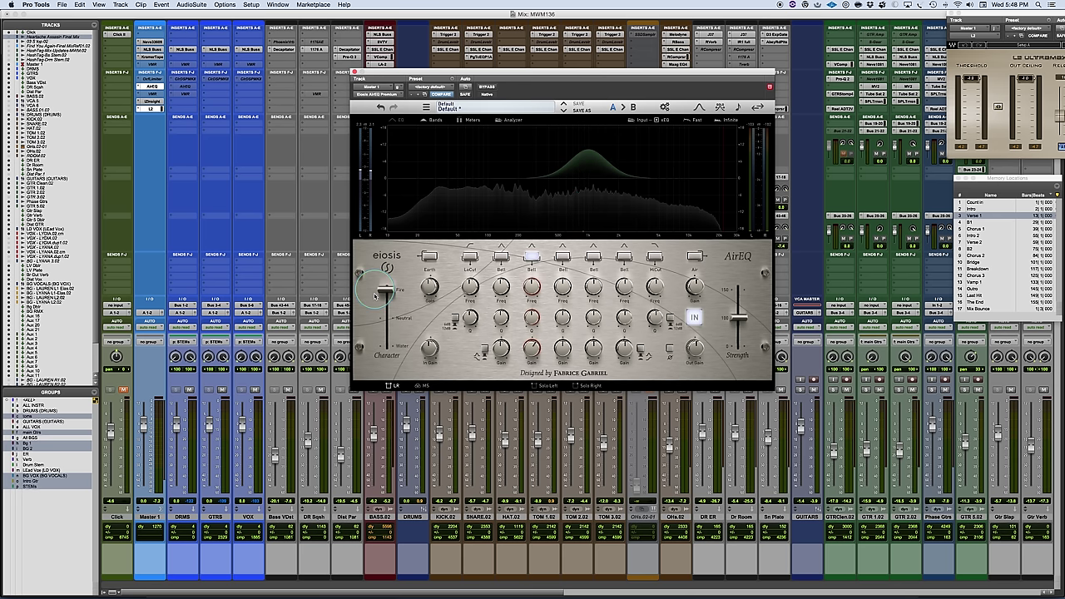
# - Compare the boosted band's curve with Character at 100% Water and at Neutral, finishing at Neutral
pyautogui.moveTo(388, 291)
pyautogui.moveTo(388, 292); pyautogui.dragTo(387, 367)
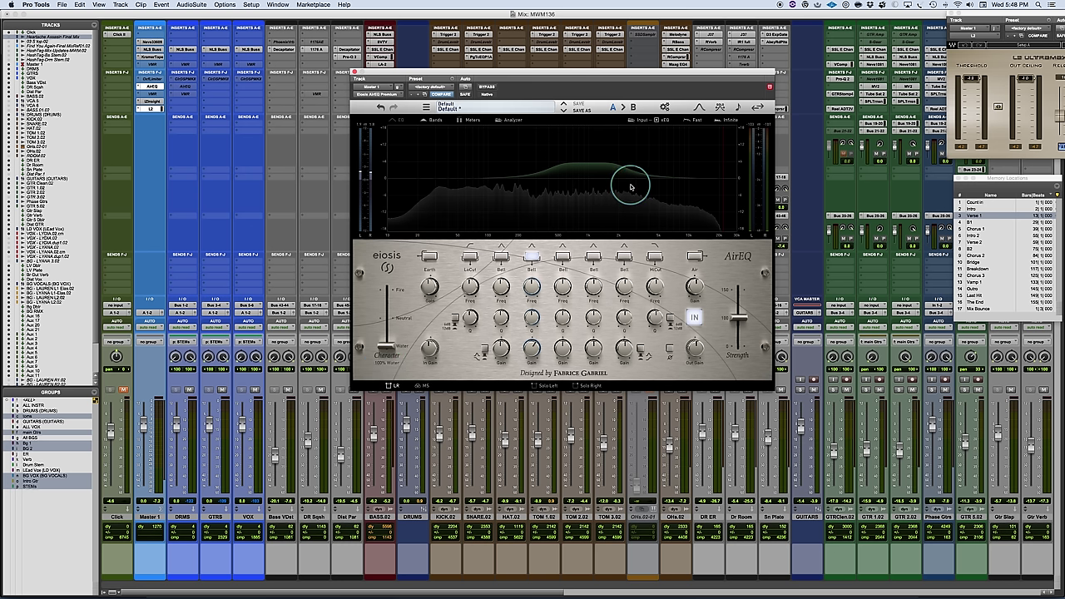
pyautogui.moveTo(388, 347); pyautogui.dragTo(390, 320)
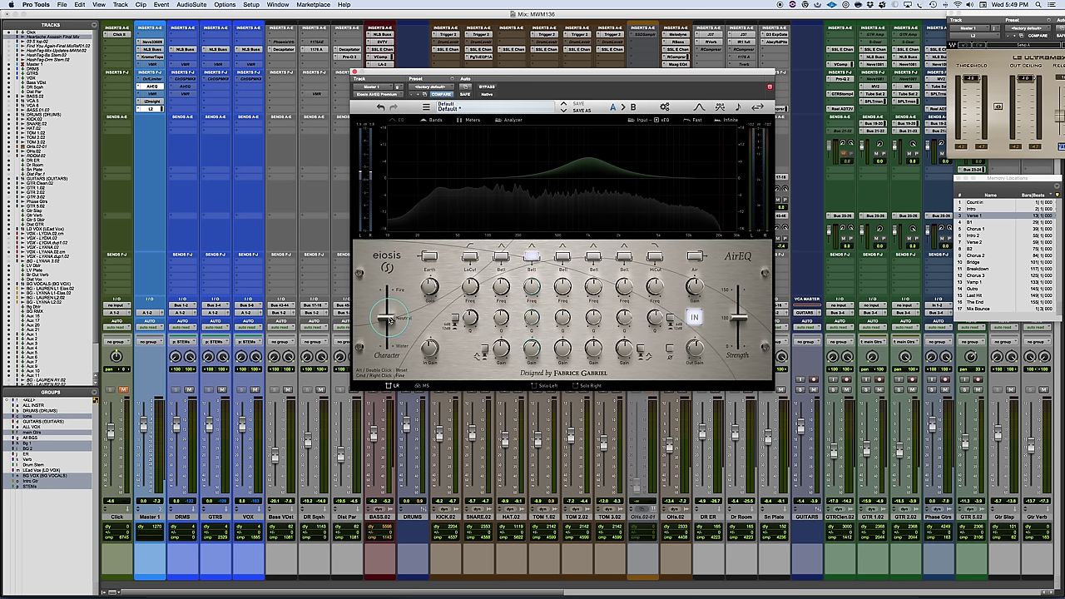
pyautogui.moveTo(388, 318); pyautogui.dragTo(386, 367)
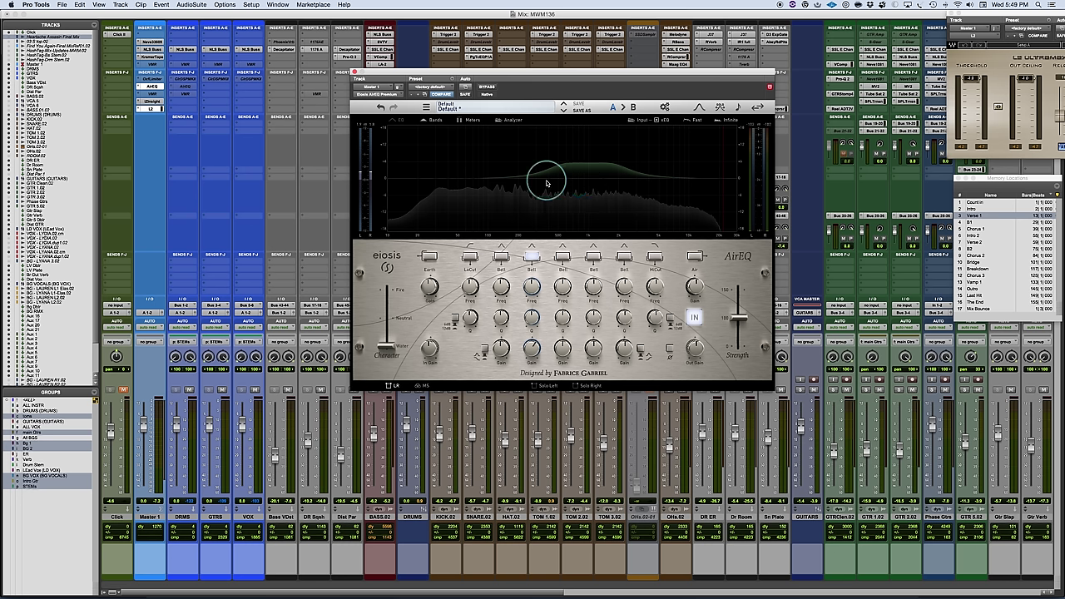
pyautogui.moveTo(387, 345); pyautogui.dragTo(388, 315)
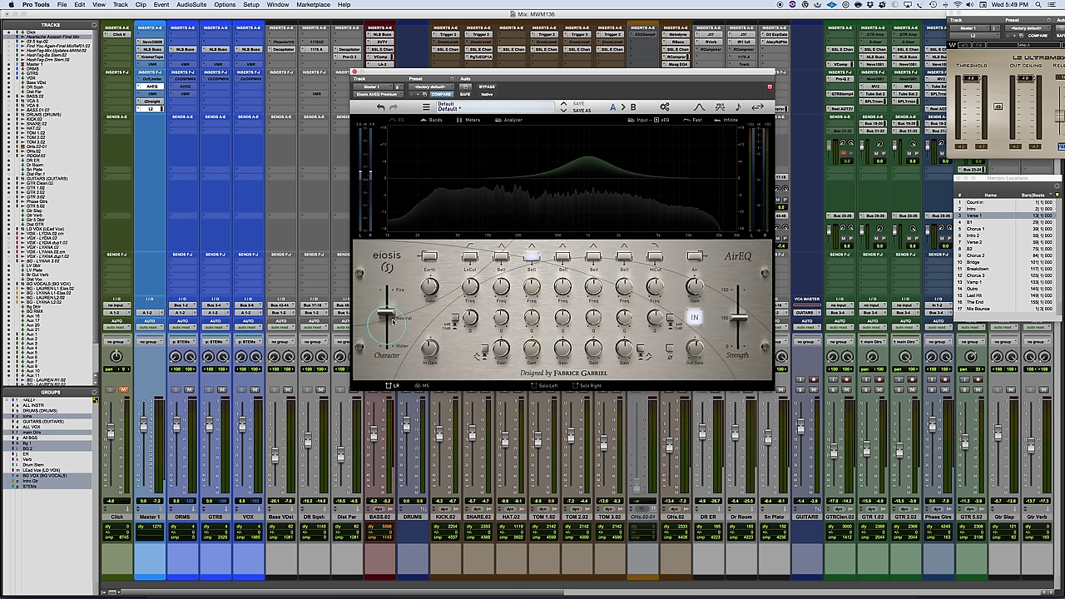
pyautogui.moveTo(388, 312); pyautogui.dragTo(390, 319)
# - Try out the LoCut band's frequency and on/off switch, and adjust the first Bell band's Q
pyautogui.moveTo(468, 287)
pyautogui.mouseDown()
pyautogui.moveTo(463, 296)
pyautogui.moveTo(469, 270)
pyautogui.mouseUp()
pyautogui.click(470, 256)
pyautogui.scroll(-5, 499, 314)
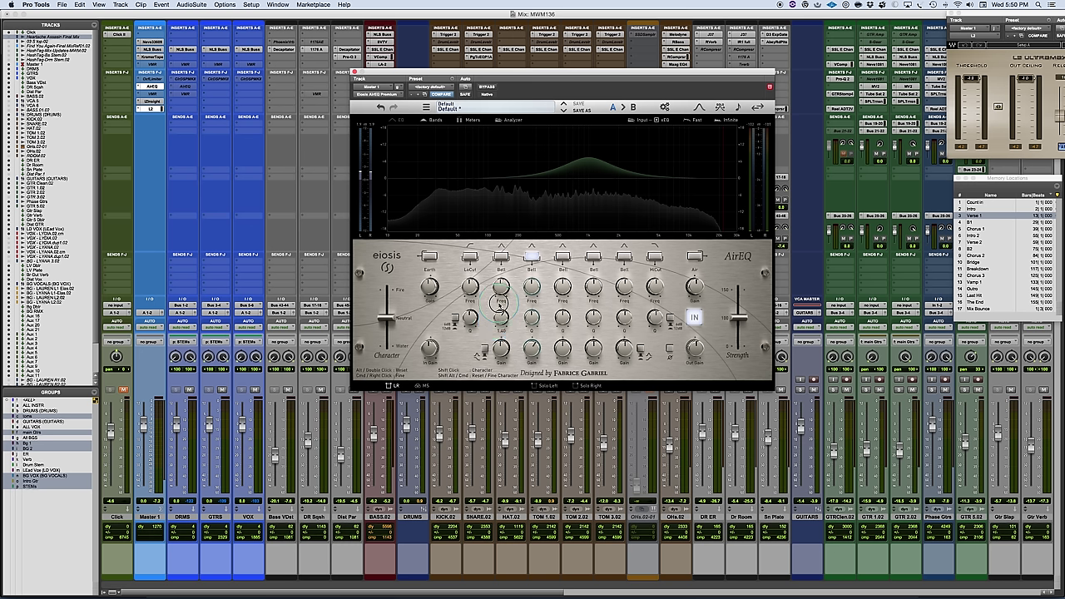
pyautogui.scroll(-2, 502, 317)
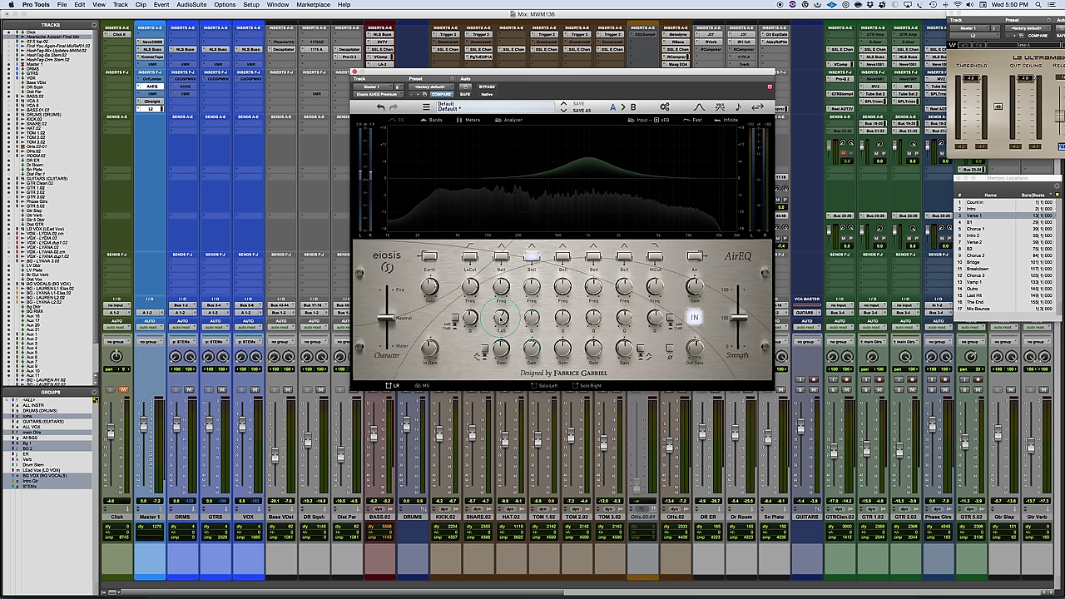
pyautogui.moveTo(501, 317); pyautogui.dragTo(499, 337)
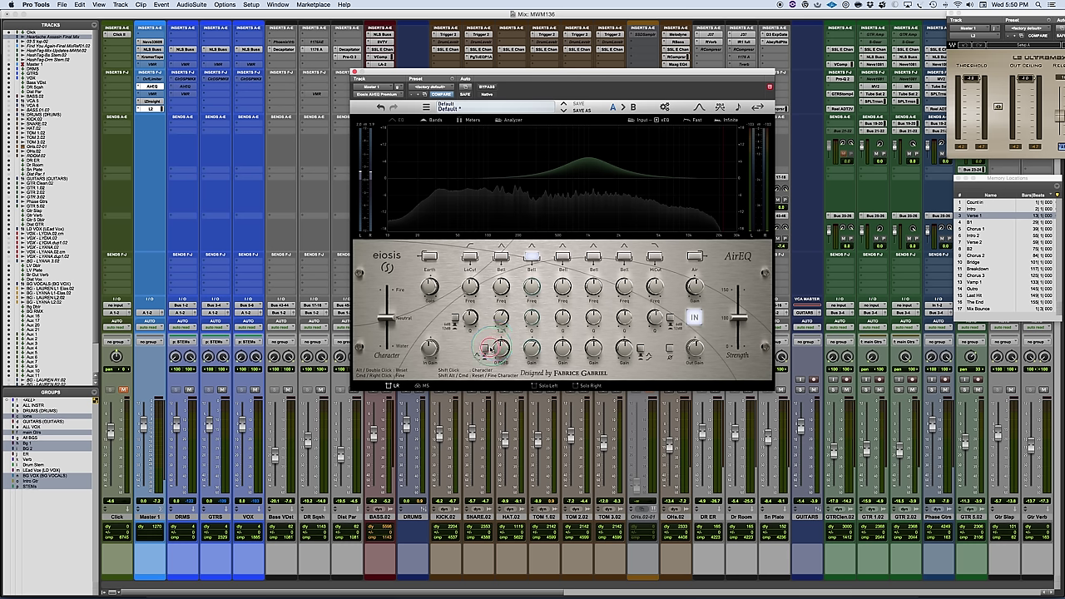
pyautogui.scroll(1, 500, 319)
pyautogui.moveTo(493, 342); pyautogui.dragTo(490, 365)
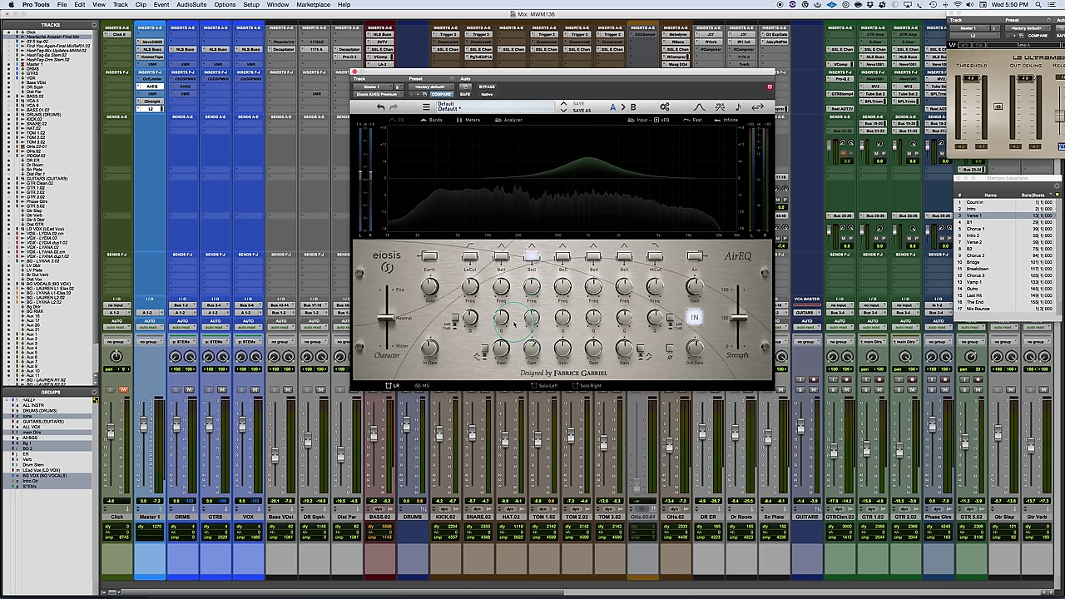
pyautogui.moveTo(501, 316); pyautogui.dragTo(502, 315)
pyautogui.moveTo(501, 317)
# - Set the LoCut filter's slope button range to 24 - 36 dB/Oct
pyautogui.click(454, 322)
pyautogui.click(456, 319)
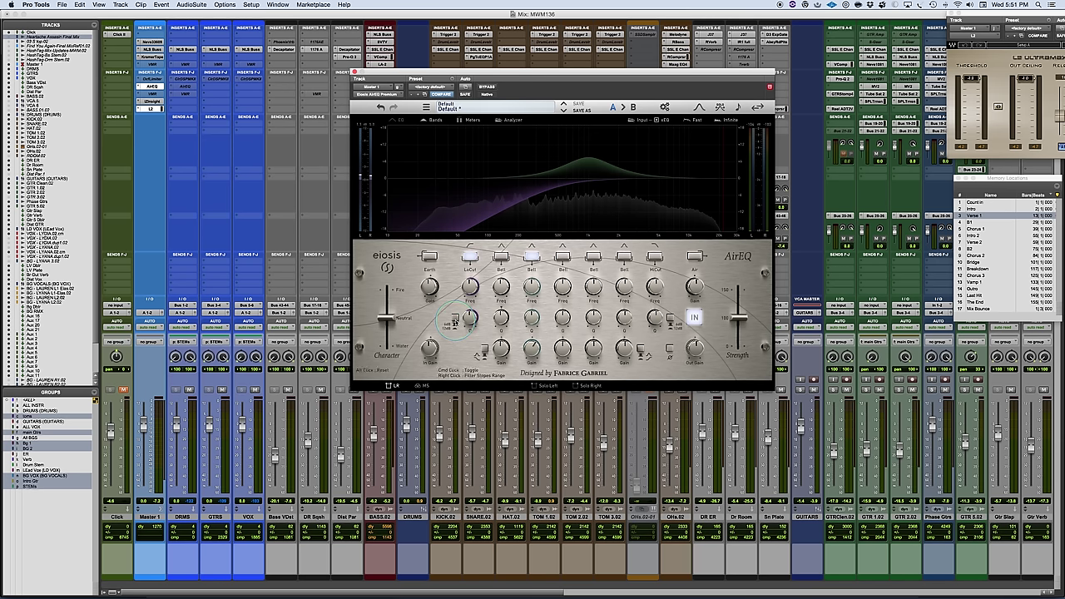
pyautogui.rightClick(456, 320)
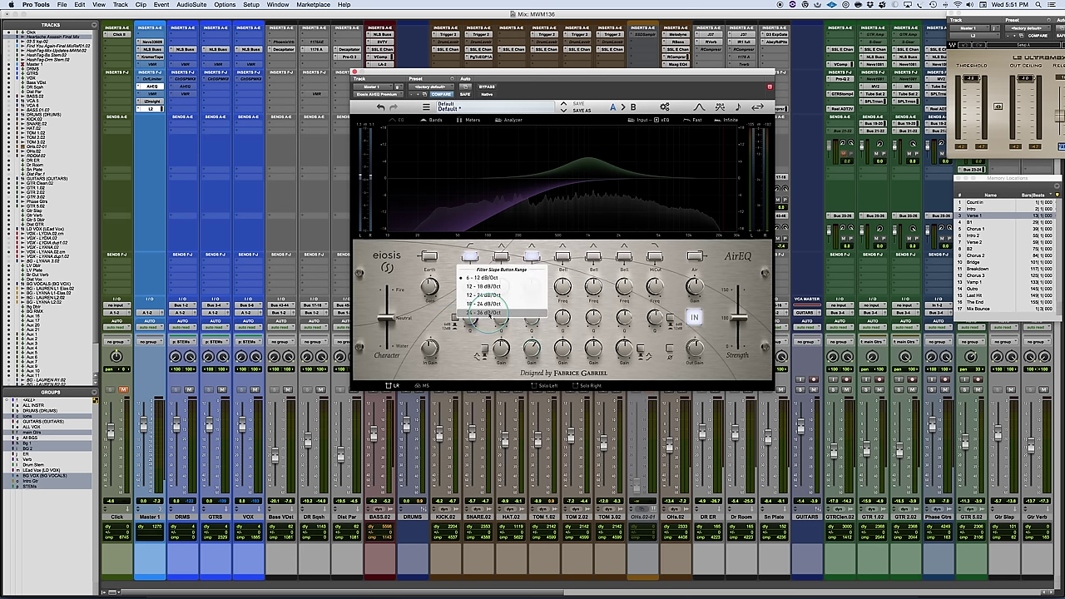
pyautogui.click(490, 317)
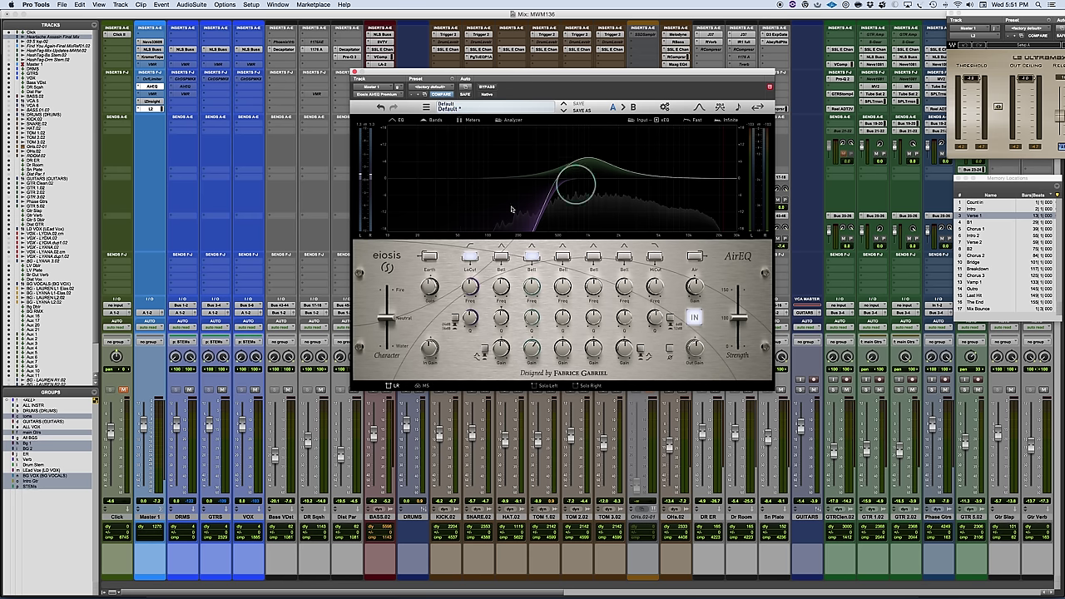
# - Lower the LoCut frequency to below 20 Hz and reset the second Bell band's gain to its default
pyautogui.moveTo(470, 285); pyautogui.dragTo(454, 345)
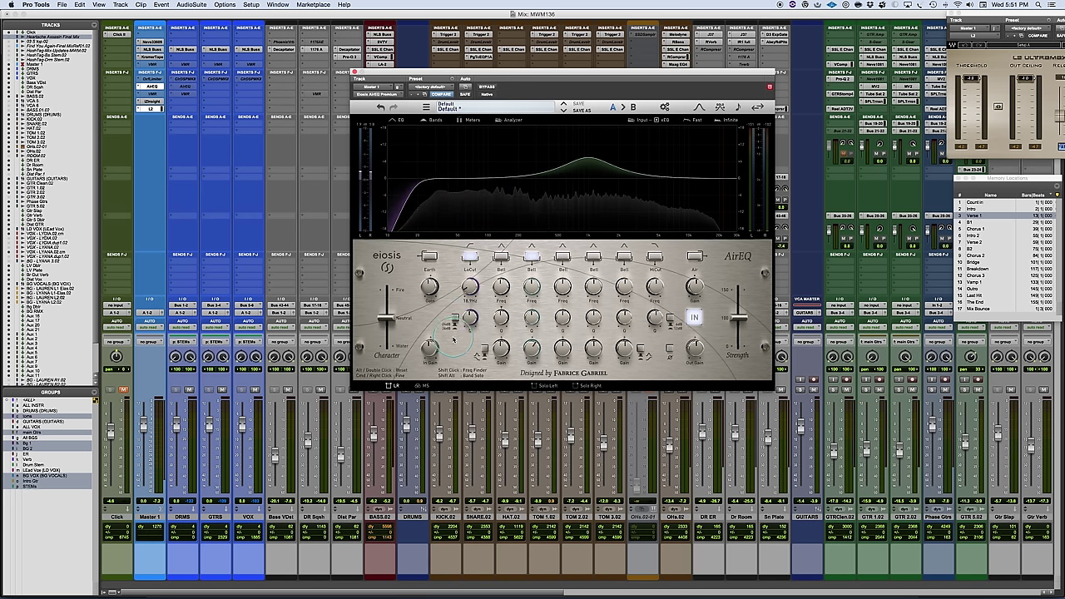
pyautogui.keyDown('alt'); pyautogui.click(530, 348); pyautogui.keyUp('alt')
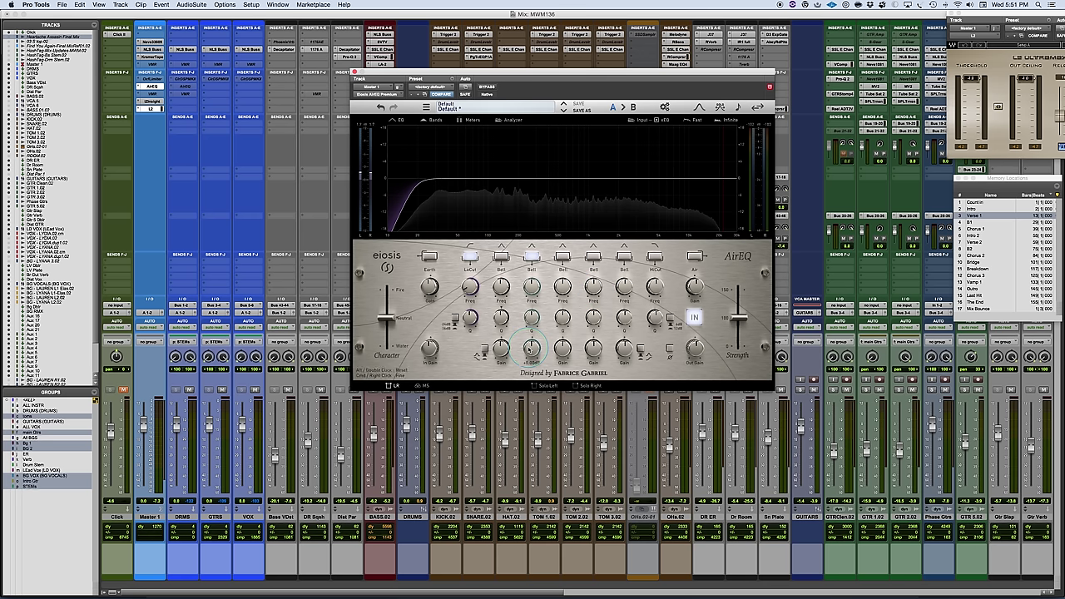
# - Try the LoCut's steeper 36 dB slope and a higher Q, restoring each setting after the comparison
pyautogui.click(455, 322)
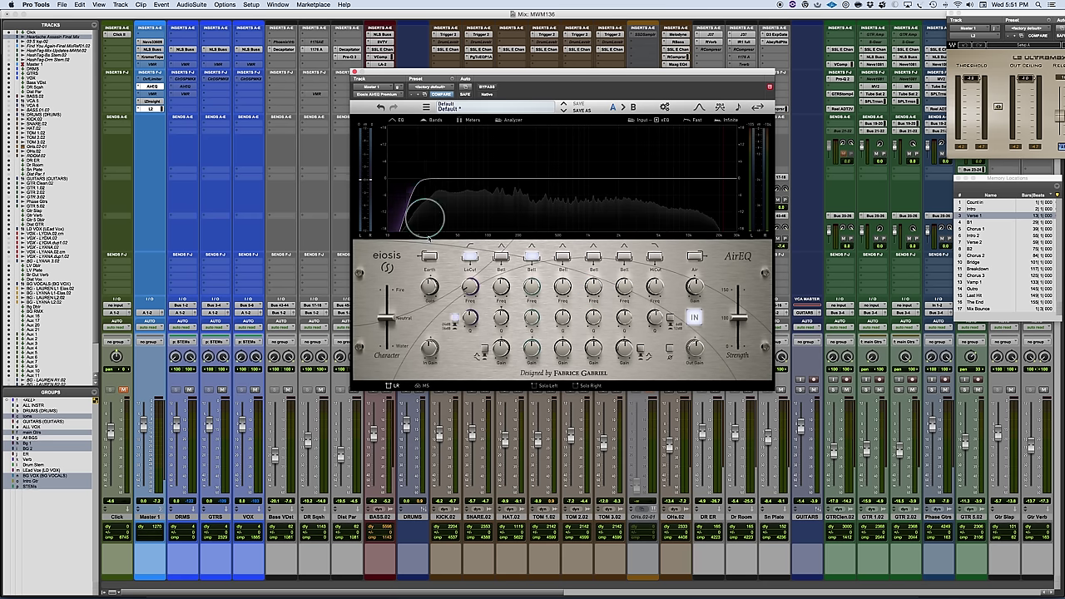
pyautogui.click(454, 322)
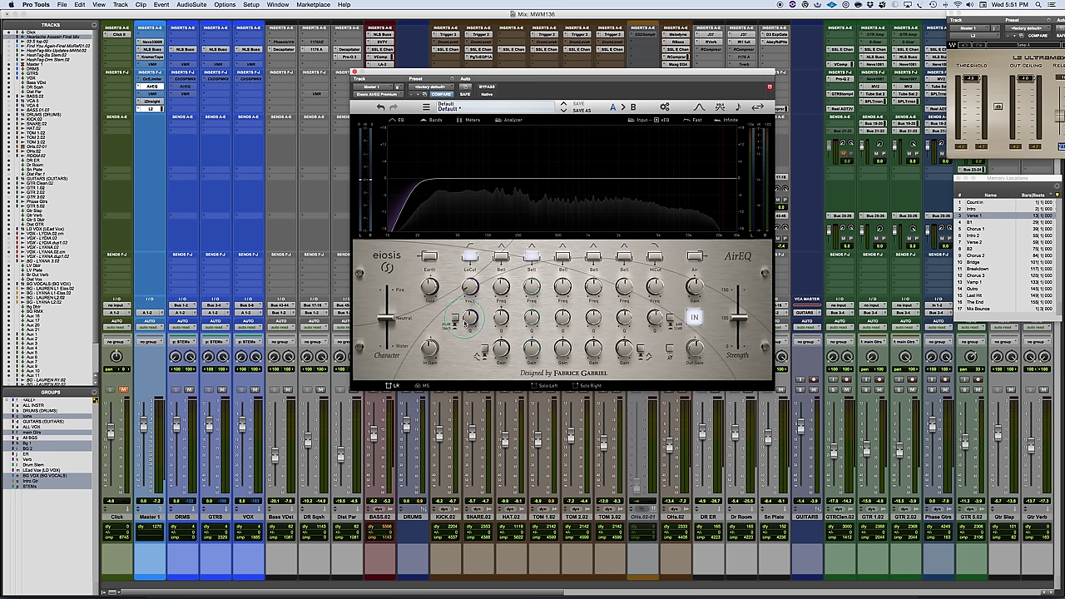
pyautogui.moveTo(470, 321); pyautogui.dragTo(468, 312)
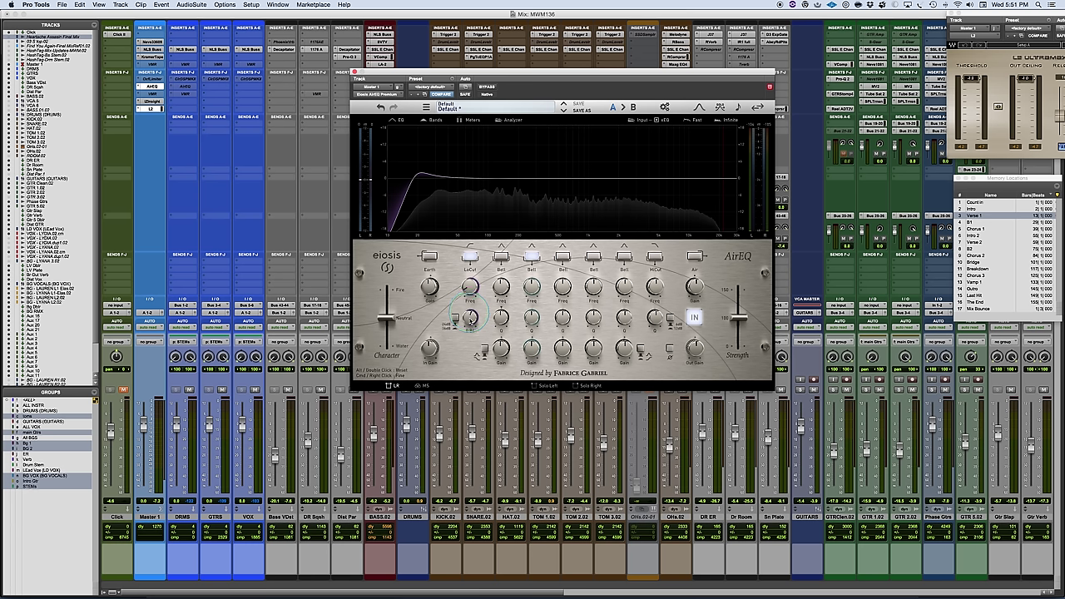
pyautogui.doubleClick(470, 324)
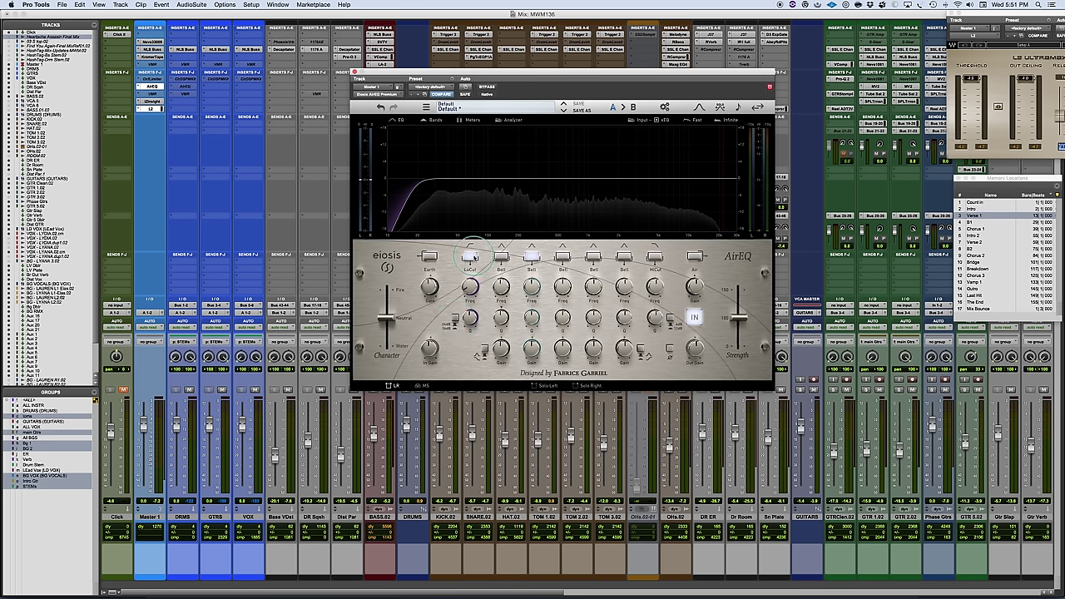
# - Examine the first Bell band's channel options in LR mode and in MS mode, and return to LR mode
pyautogui.rightClick(501, 257)
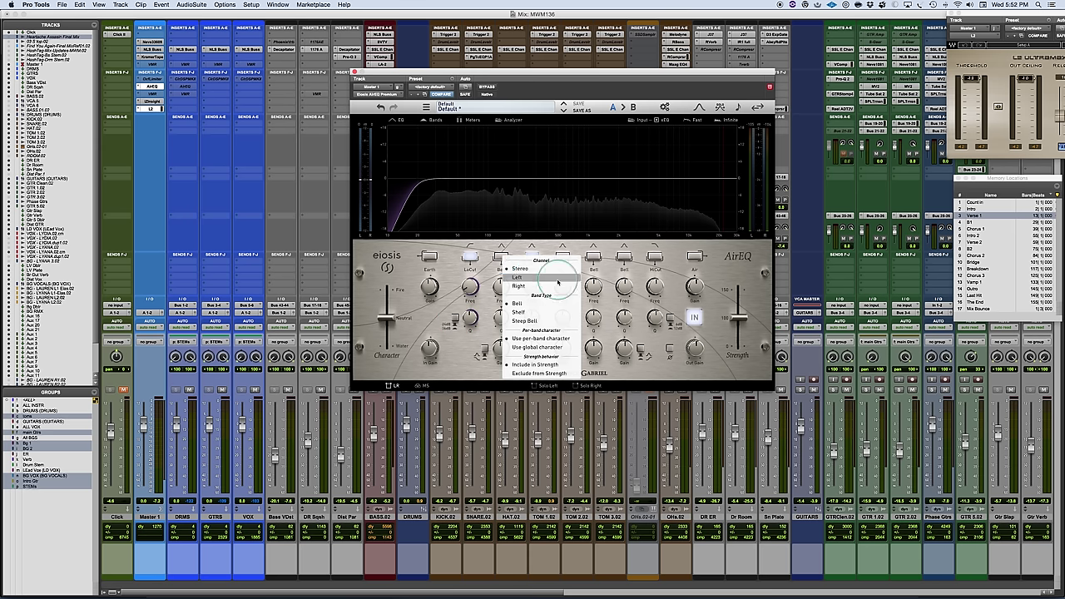
pyautogui.click(487, 269)
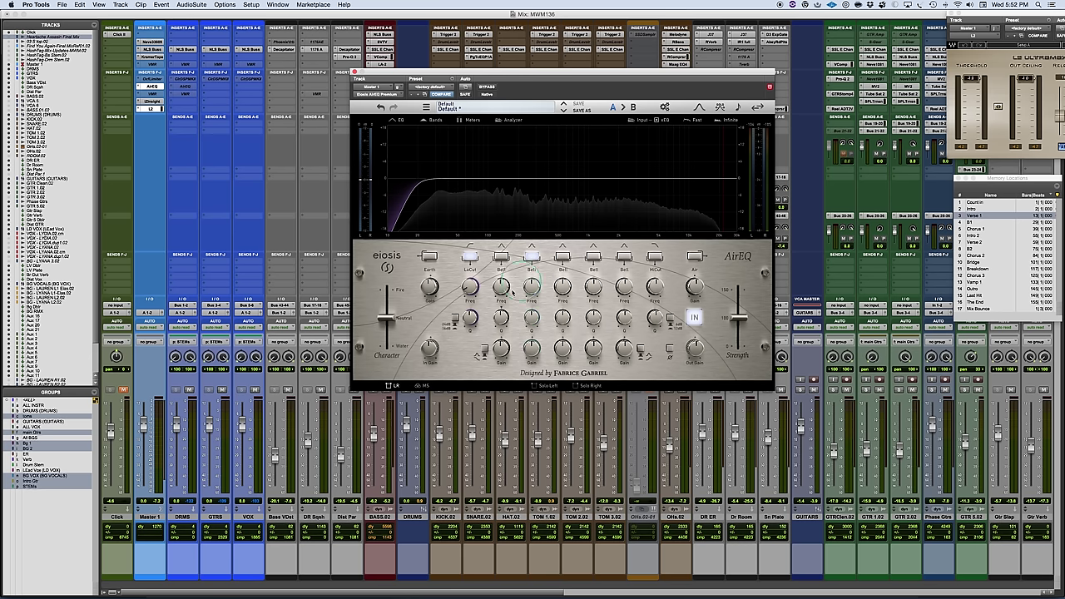
pyautogui.click(422, 388)
pyautogui.rightClick(500, 260)
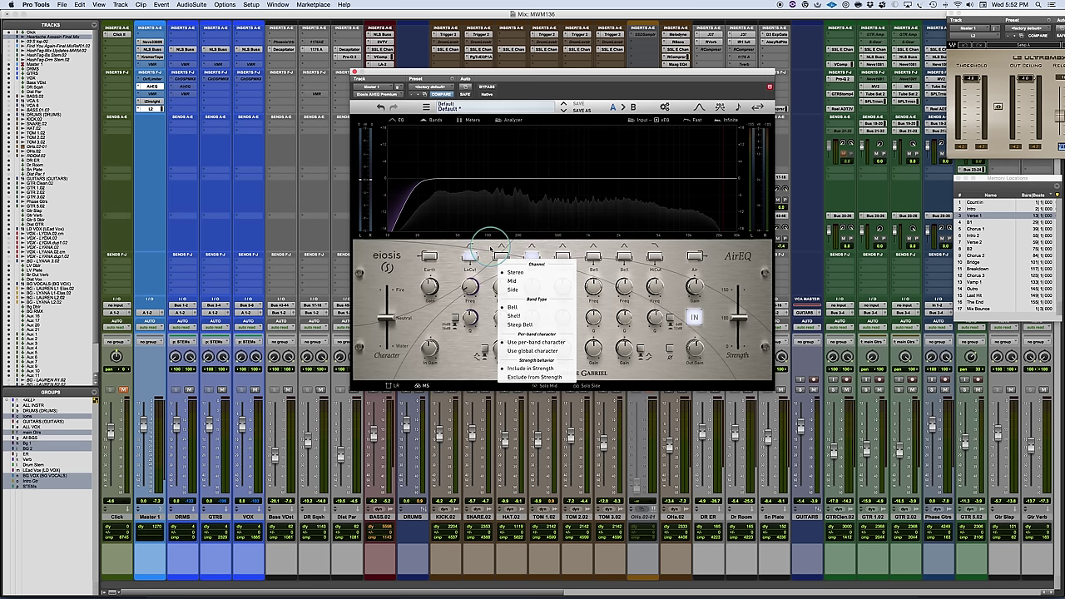
pyautogui.click(490, 248)
pyautogui.click(388, 386)
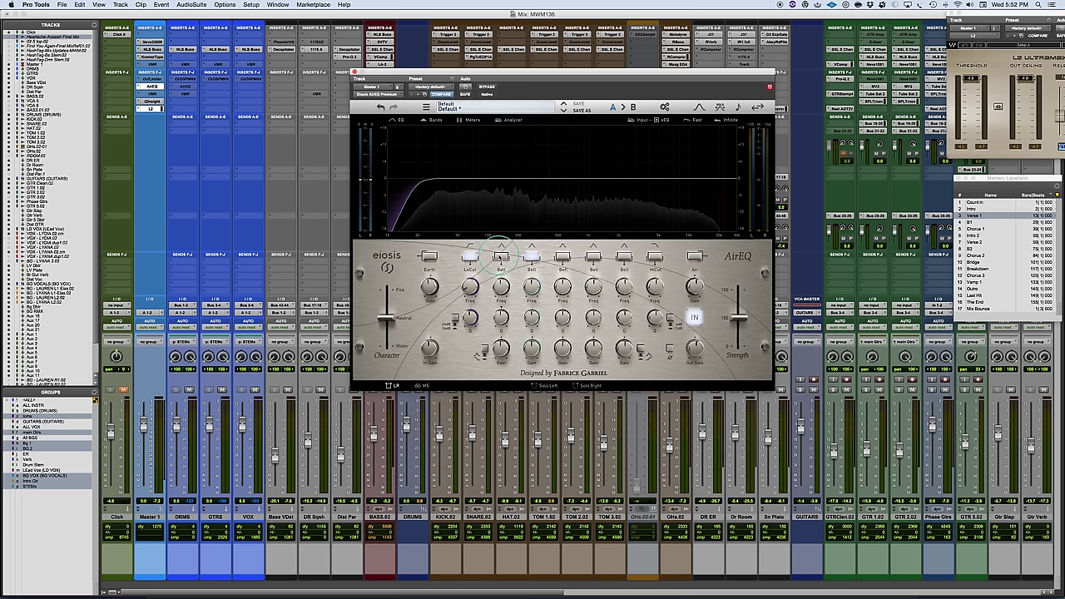
# - Change the first Bell band's type to Steep Bell, boost its gain and raise its Q to narrow the peak
pyautogui.rightClick(500, 257)
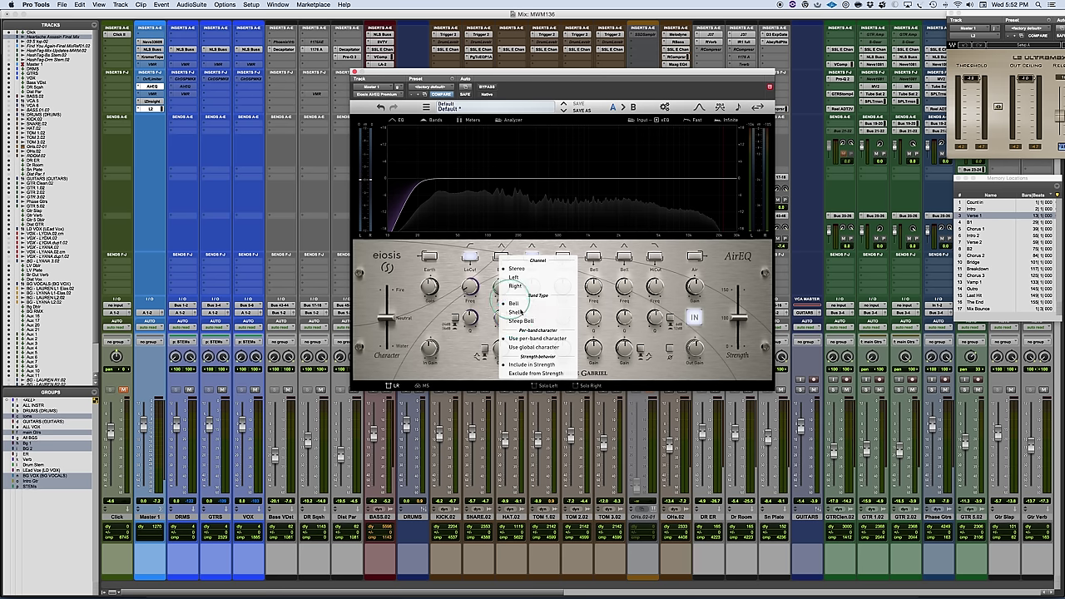
pyautogui.click(522, 321)
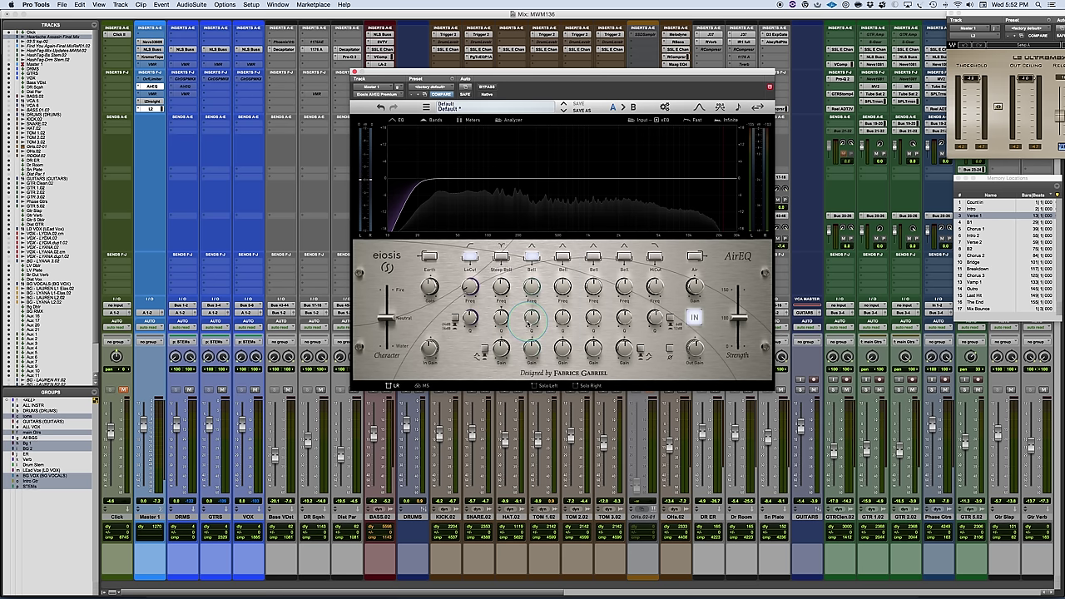
pyautogui.moveTo(501, 319); pyautogui.dragTo(503, 309)
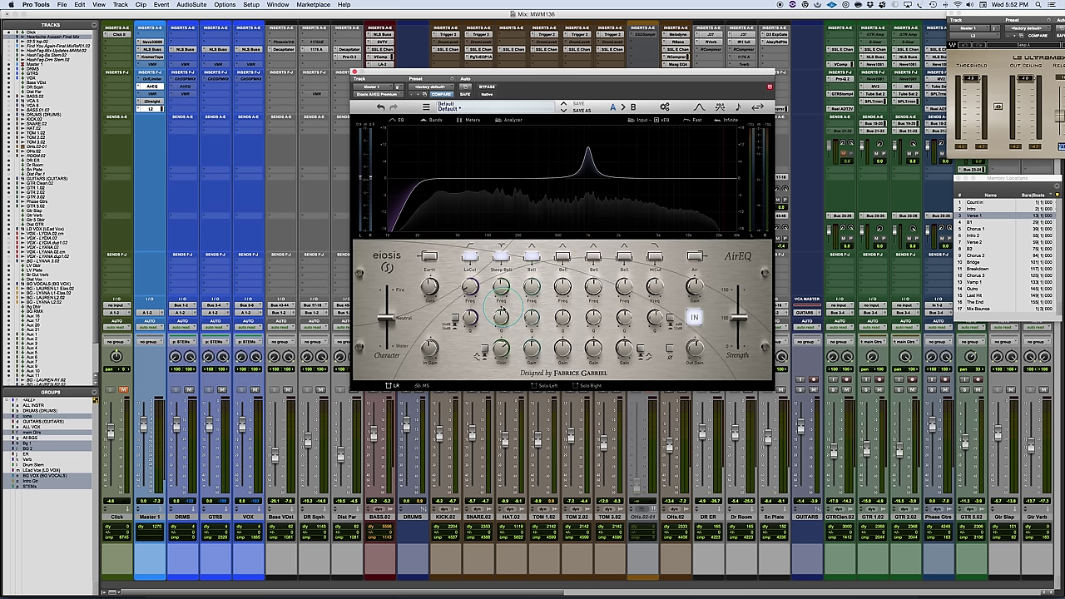
pyautogui.moveTo(502, 309); pyautogui.dragTo(502, 280)
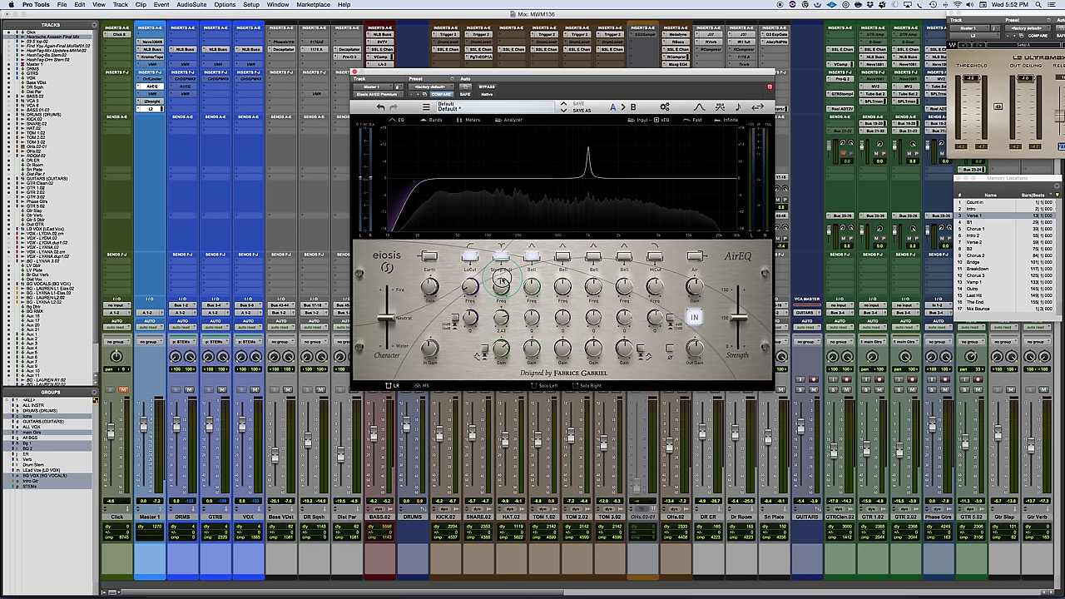
# - Change the first Bell band's type back to Bell and review its per-band character and Strength behavior options
pyautogui.rightClick(505, 263)
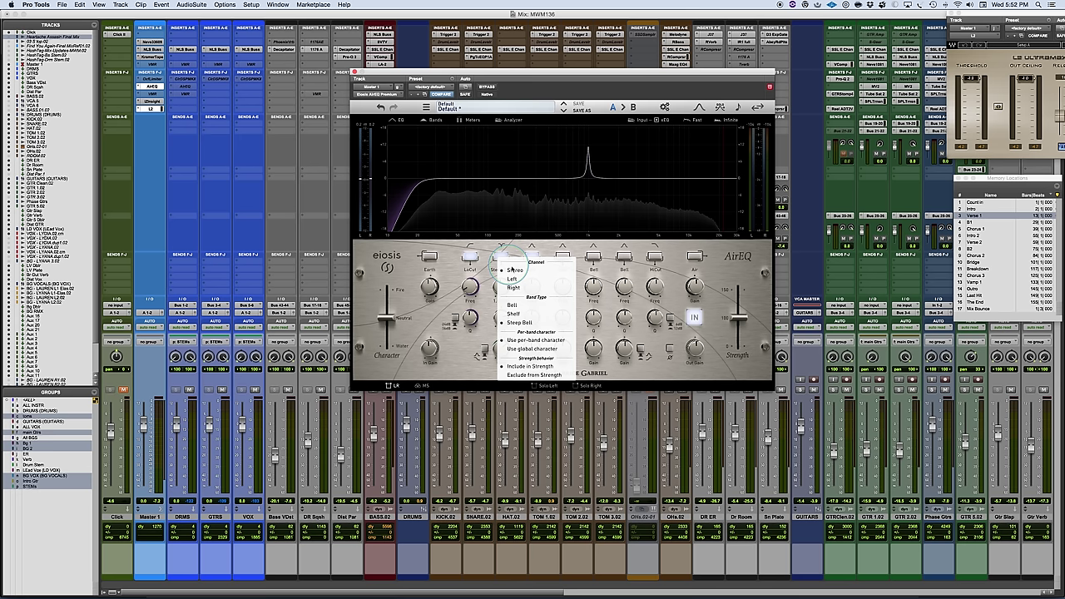
pyautogui.click(520, 305)
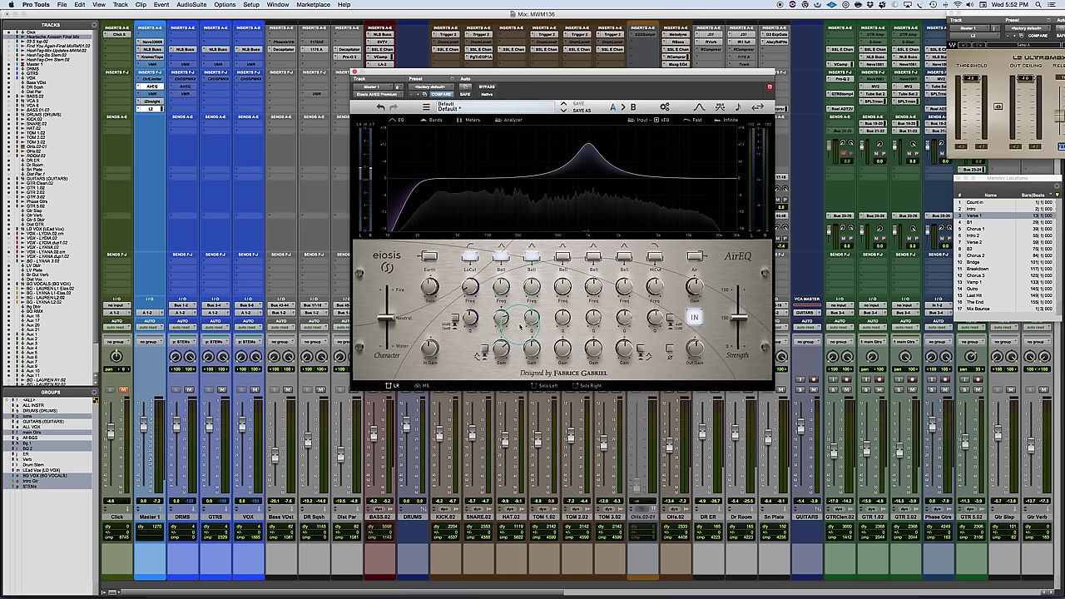
pyautogui.click(502, 258)
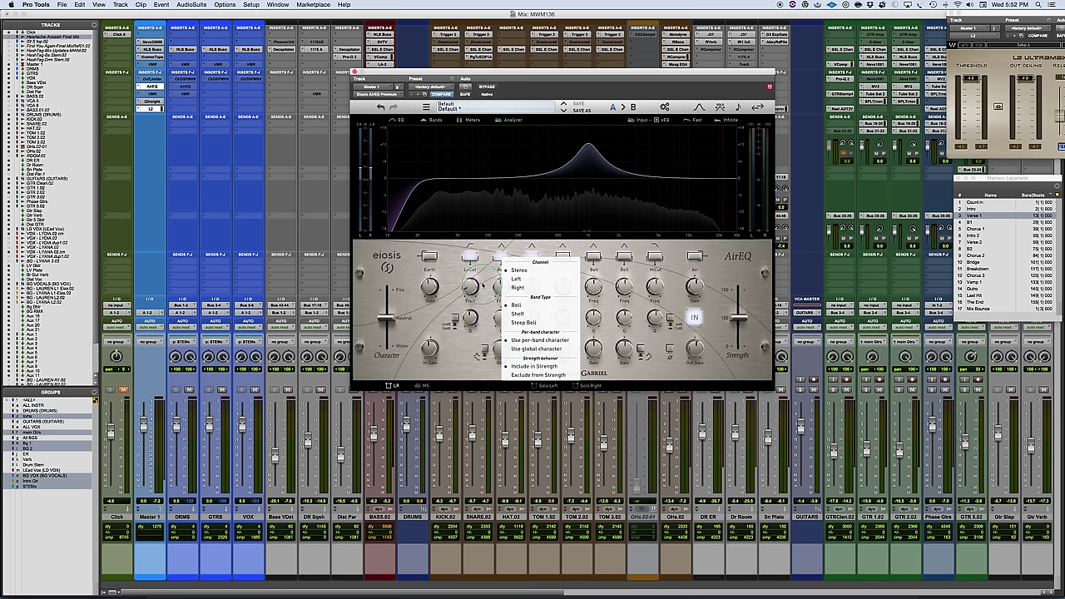
# - Raise the global Strength to 150 and reset the first Bell band's gain to its default
pyautogui.click(735, 289)
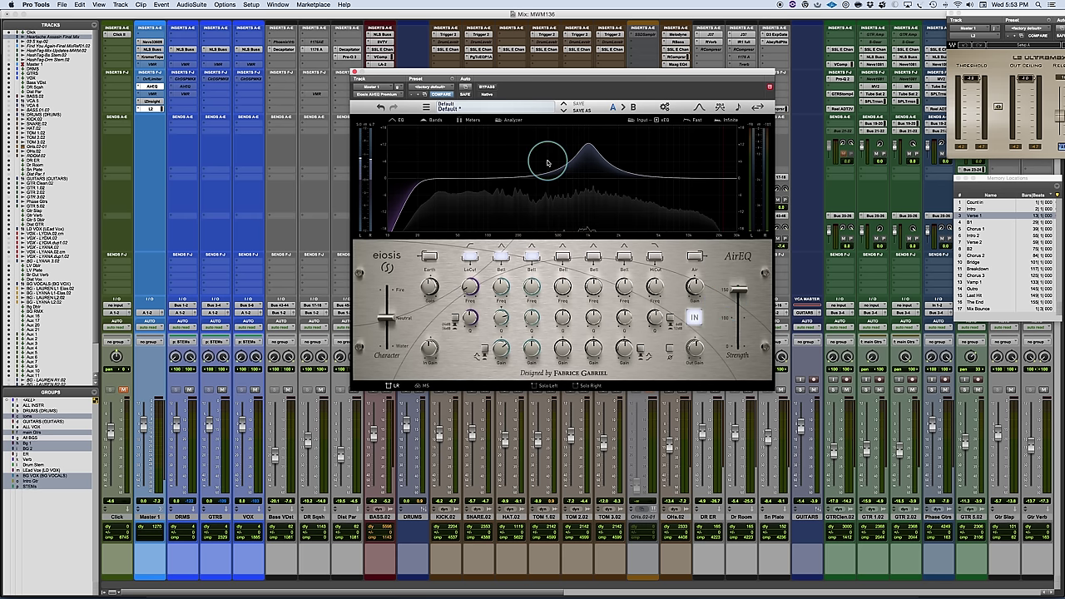
pyautogui.moveTo(727, 308)
pyautogui.doubleClick(502, 350)
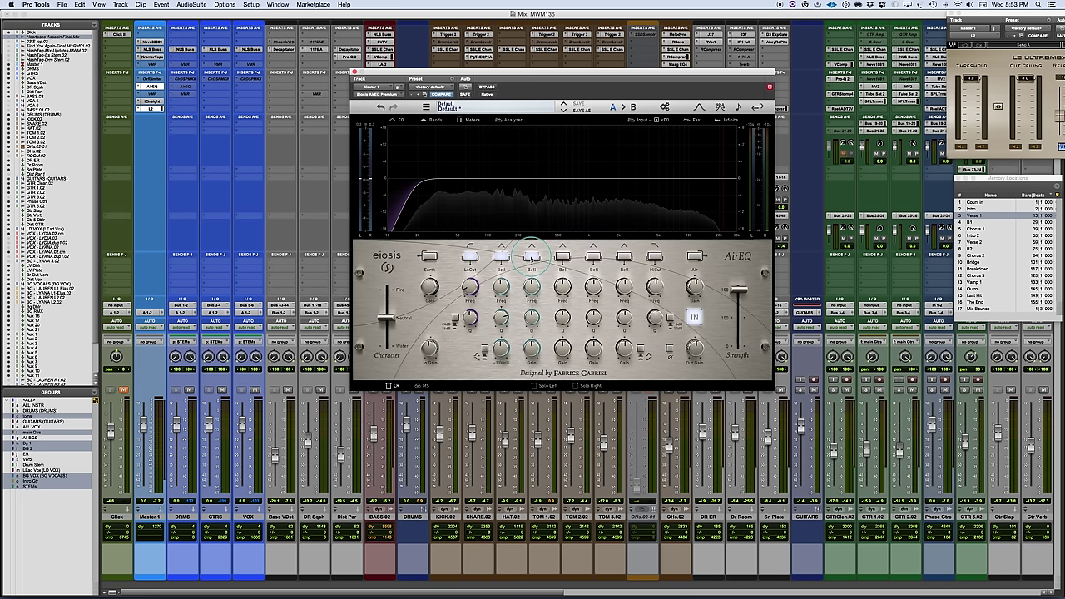
# - Examine the second Bell band's options and the contextual help for the first Bell band's knobs
pyautogui.rightClick(531, 256)
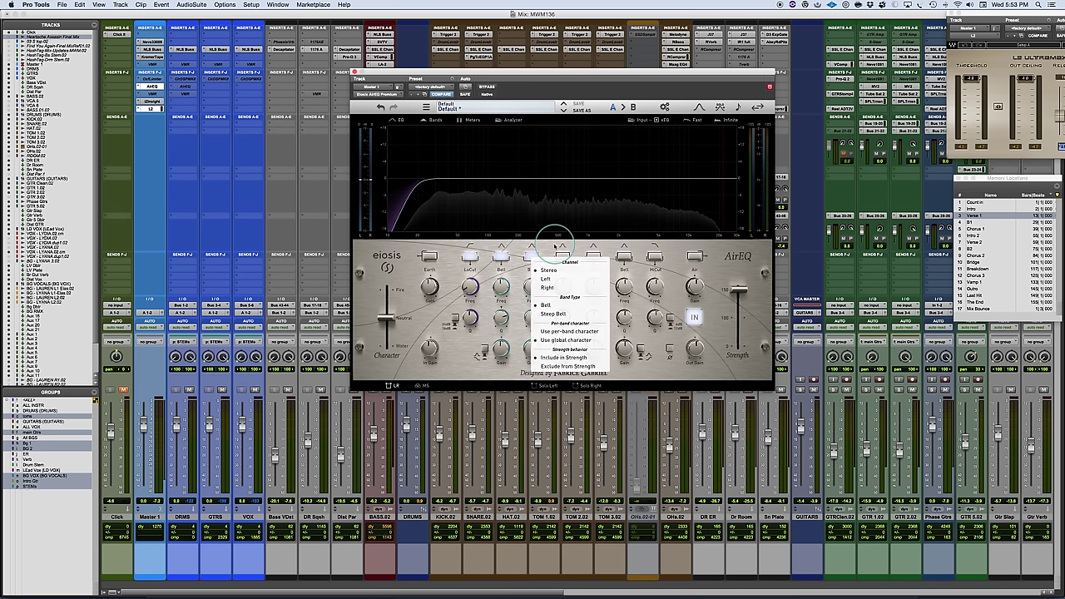
pyautogui.click(552, 246)
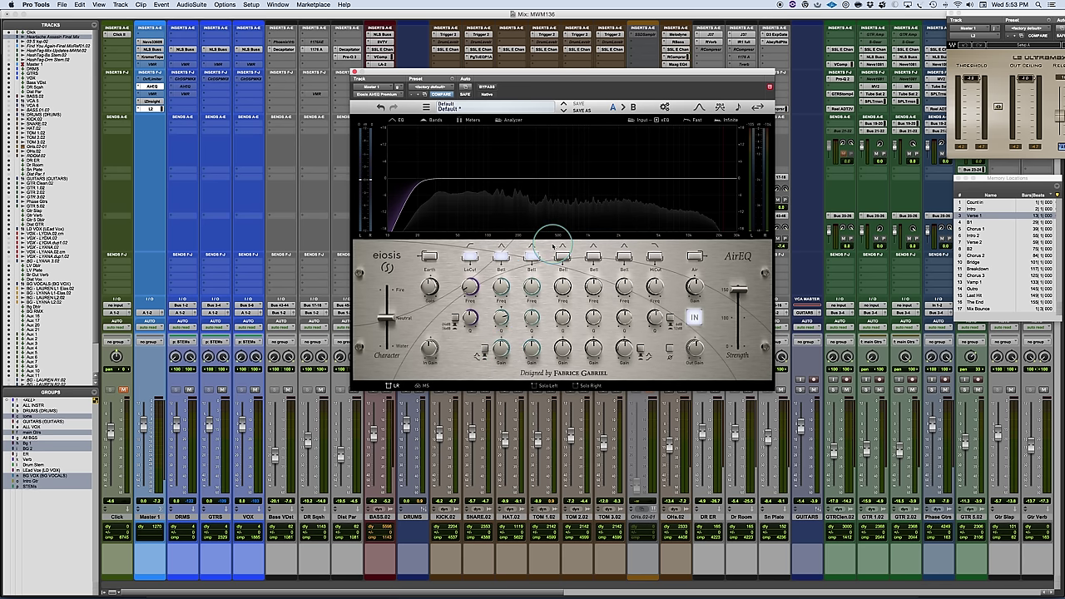
pyautogui.moveTo(502, 350)
pyautogui.moveTo(503, 319)
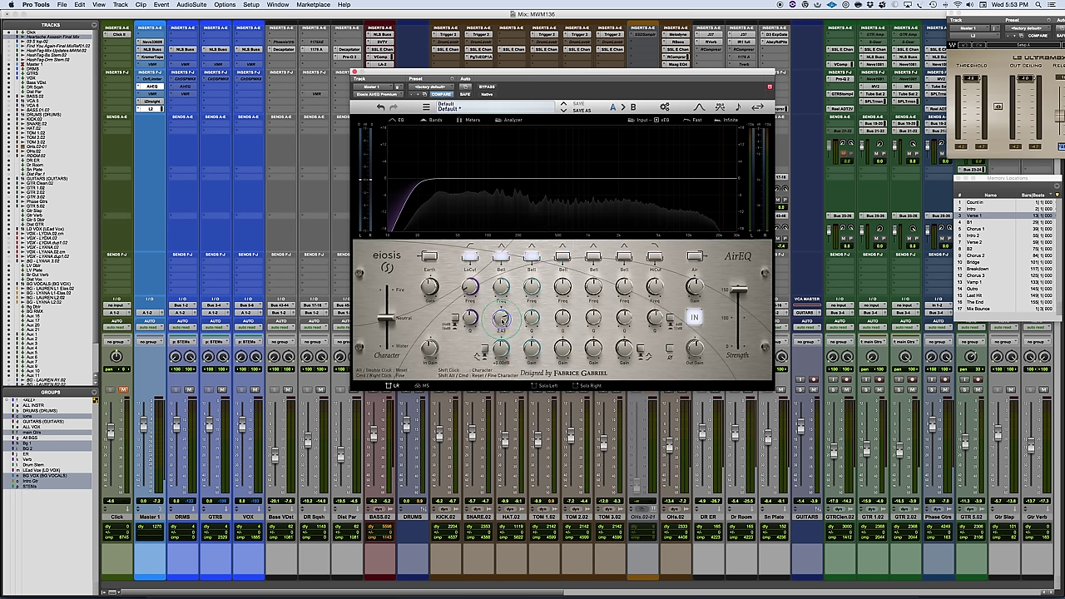
pyautogui.moveTo(493, 289)
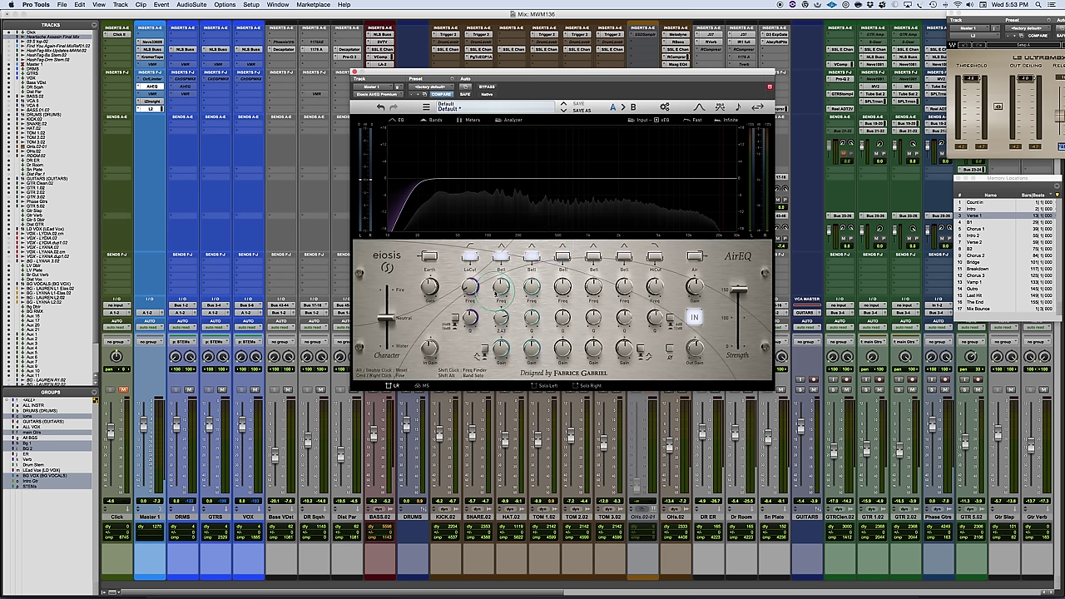
# - Play the song and sweep the first Bell band with the Freq Finder to isolate frequencies, stopping playback when done
pyautogui.click(496, 288)
pyautogui.keyDown('shift'); pyautogui.click(499, 288); pyautogui.keyUp('shift')
pyautogui.press('space')
pyautogui.keyDown('shift'); pyautogui.moveTo(500, 287); pyautogui.dragTo(488, 295); pyautogui.keyUp('shift')
pyautogui.press('space')
pyautogui.keyDown('shift'); pyautogui.click(500, 287); pyautogui.keyUp('shift')
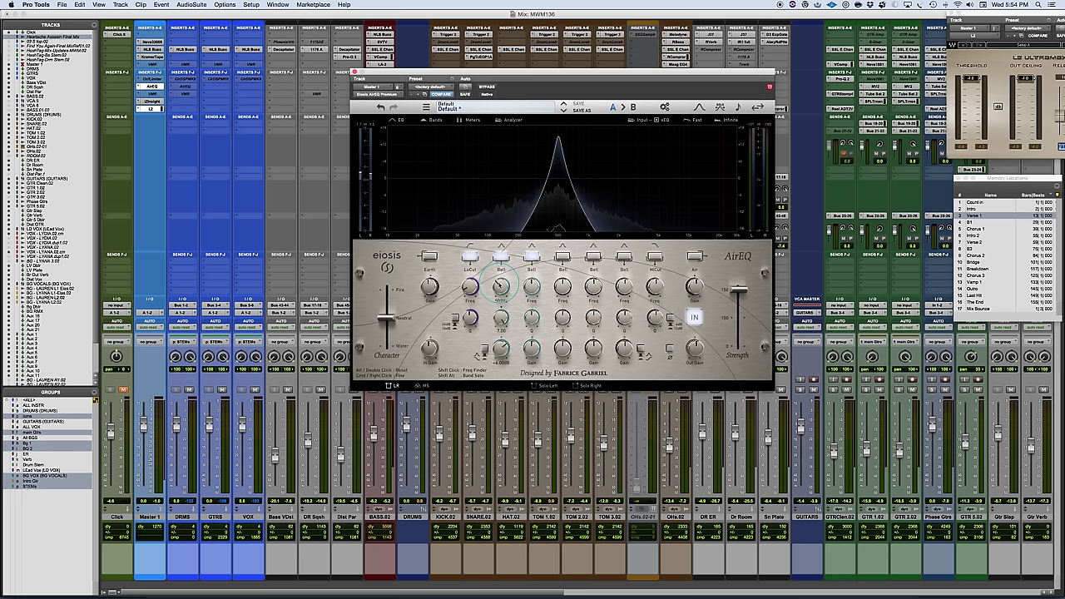
pyautogui.keyDown('shift'); pyautogui.click(502, 286); pyautogui.keyUp('shift')
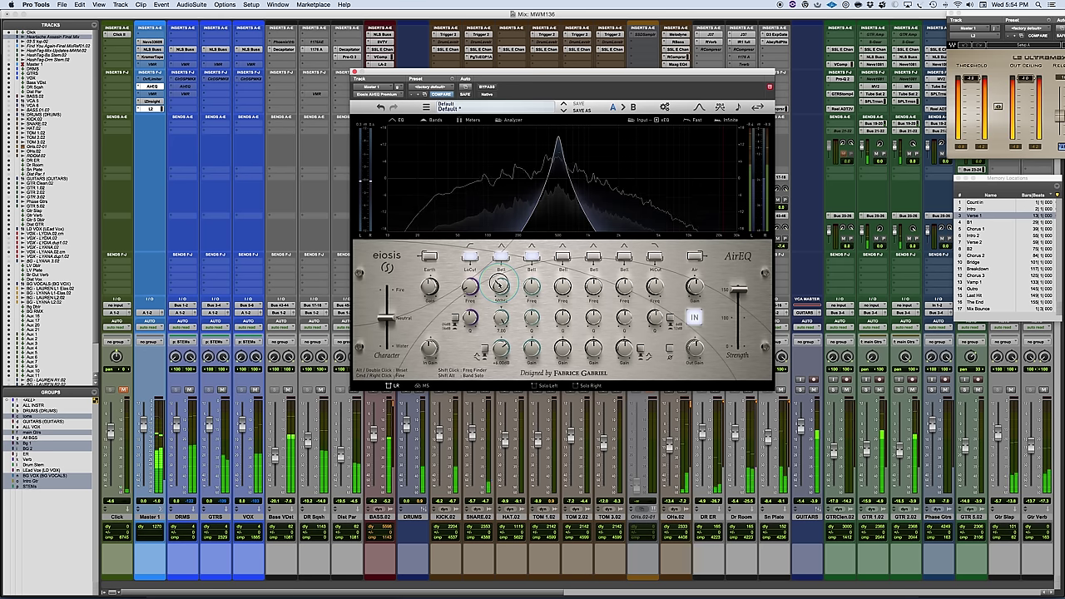
pyautogui.moveTo(505, 285)
pyautogui.mouseDown()
pyautogui.moveTo(522, 288)
pyautogui.moveTo(510, 297)
pyautogui.mouseUp()
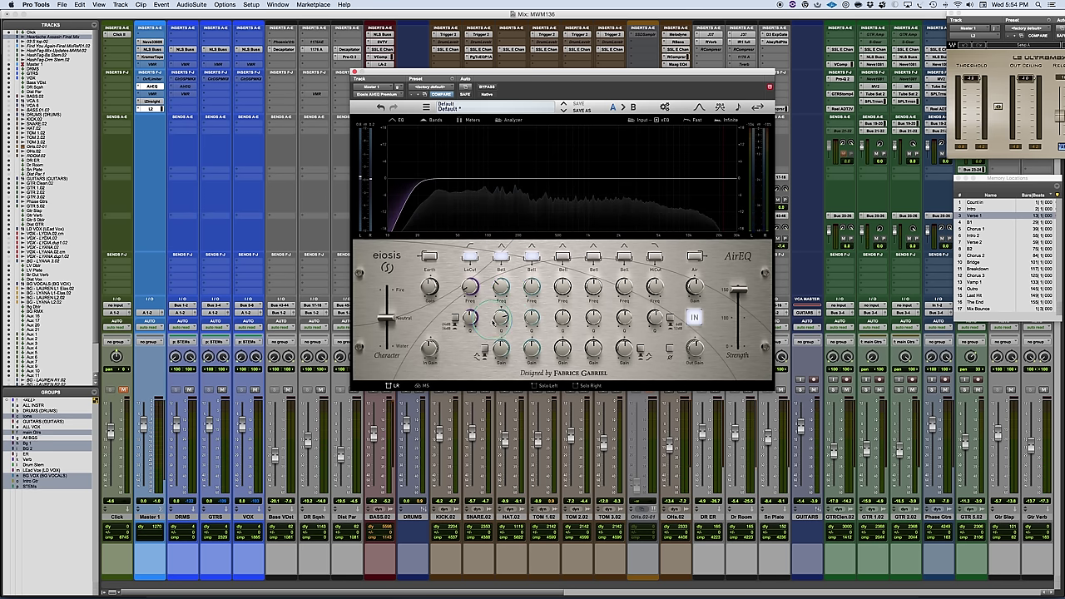
# - Reset the global Strength to 100 and switch the level meters off and back on
pyautogui.moveTo(498, 286)
pyautogui.doubleClick(739, 290)
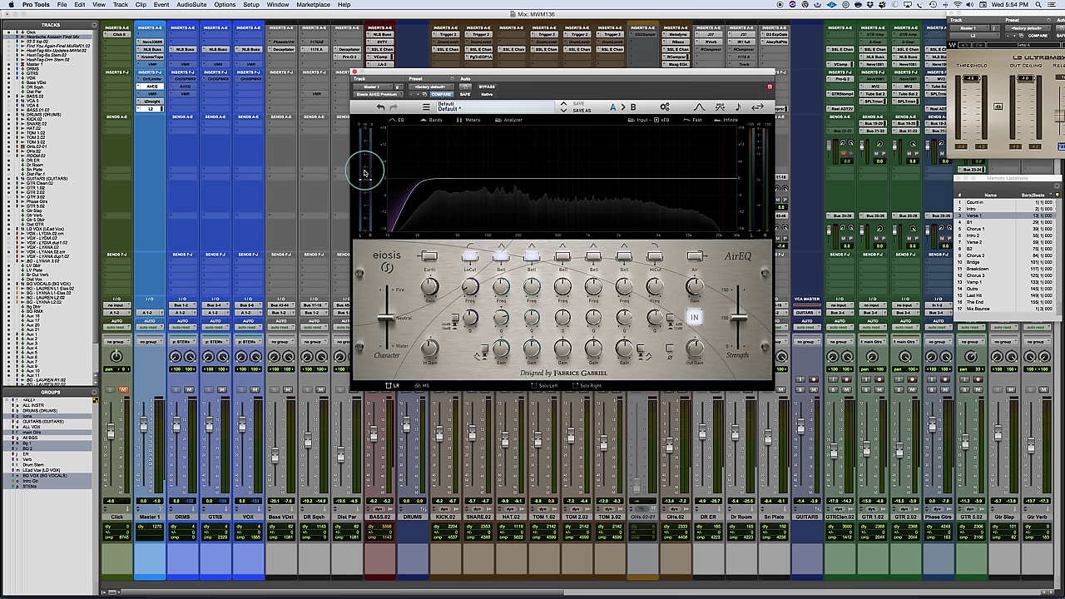
pyautogui.click(471, 120)
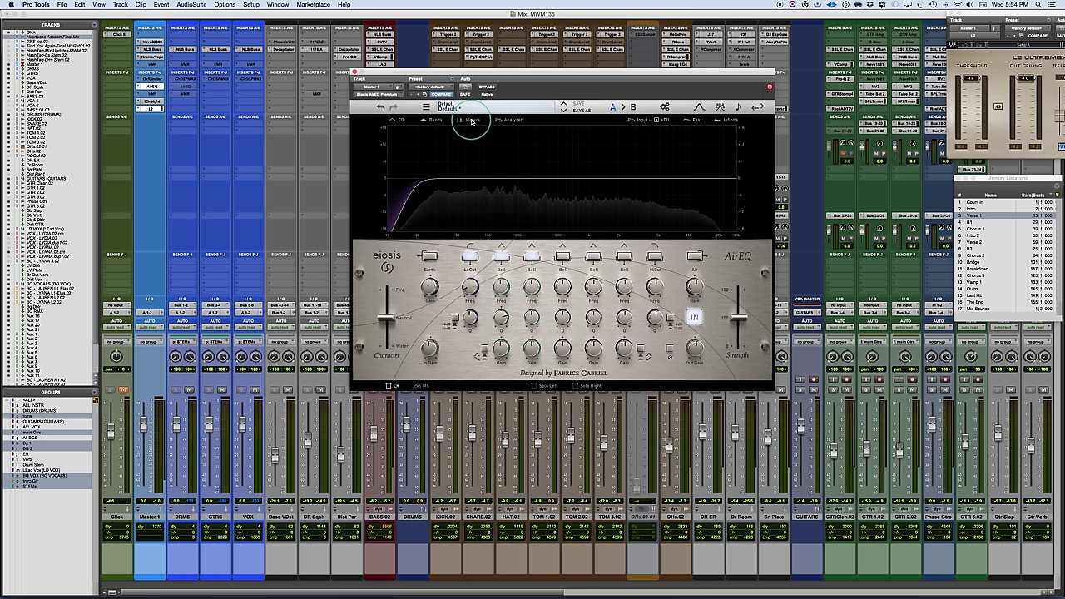
pyautogui.click(469, 120)
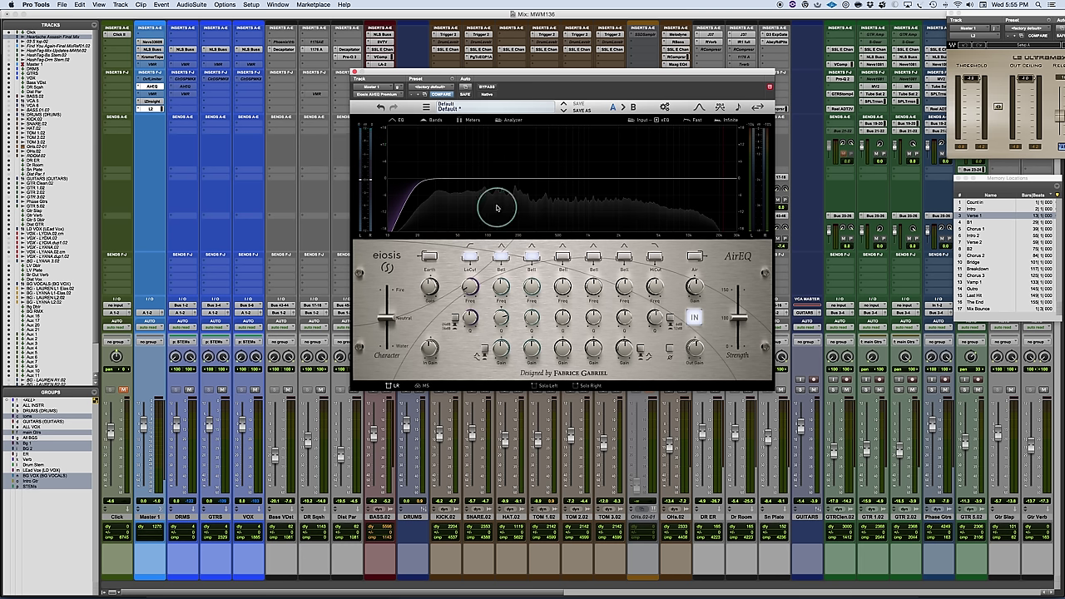
# - Try boosting the third Bell band while compensating with the output gain, and reset the band's gain to its default
pyautogui.moveTo(554, 344); pyautogui.dragTo(518, 321)
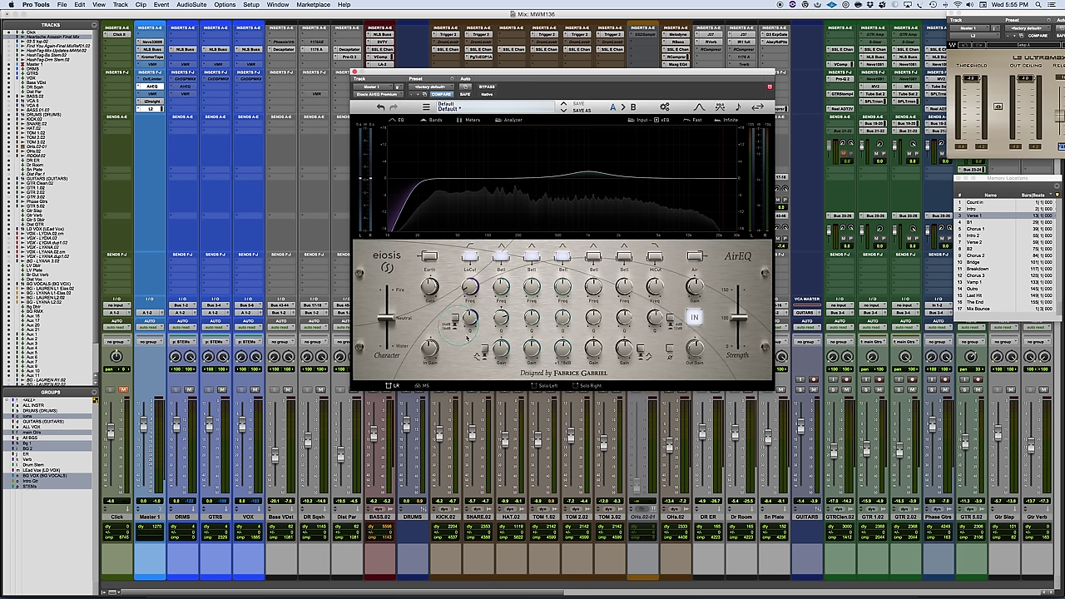
pyautogui.moveTo(564, 353); pyautogui.dragTo(558, 327)
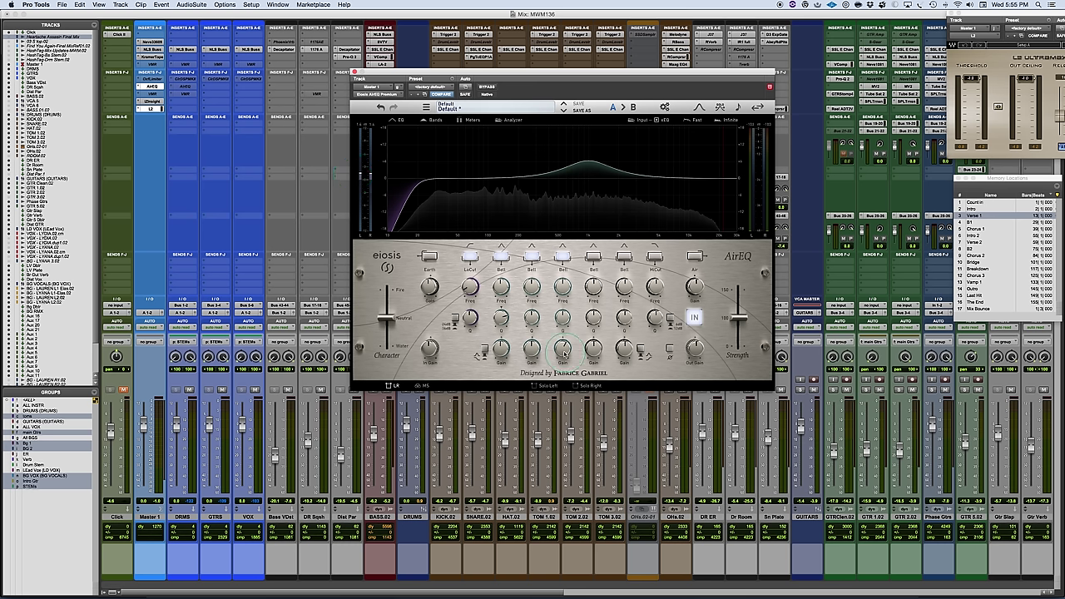
pyautogui.moveTo(562, 350)
pyautogui.moveTo(697, 349); pyautogui.dragTo(697, 355)
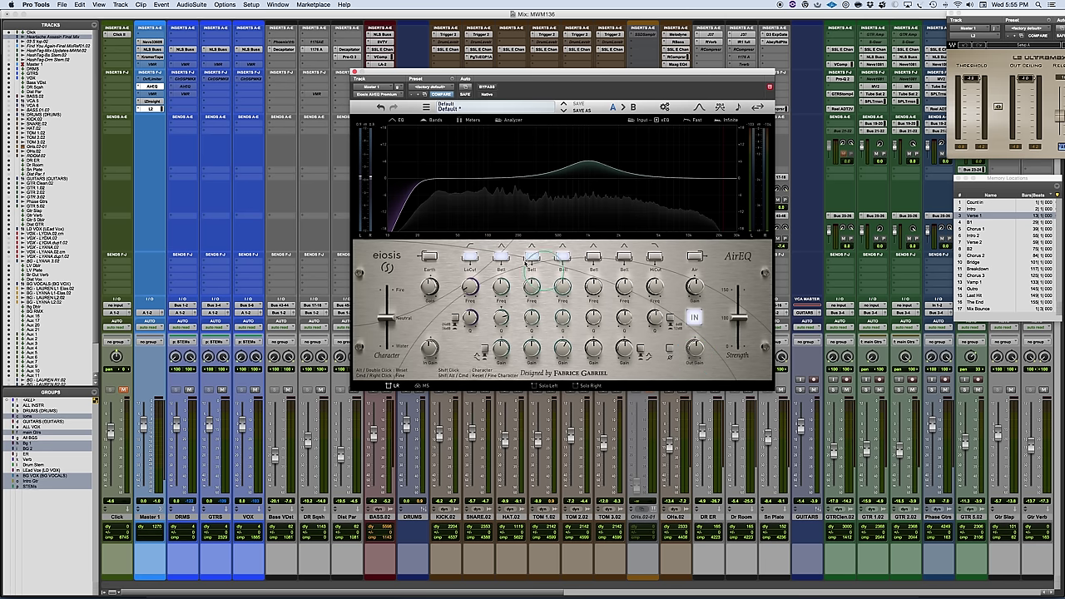
pyautogui.doubleClick(563, 351)
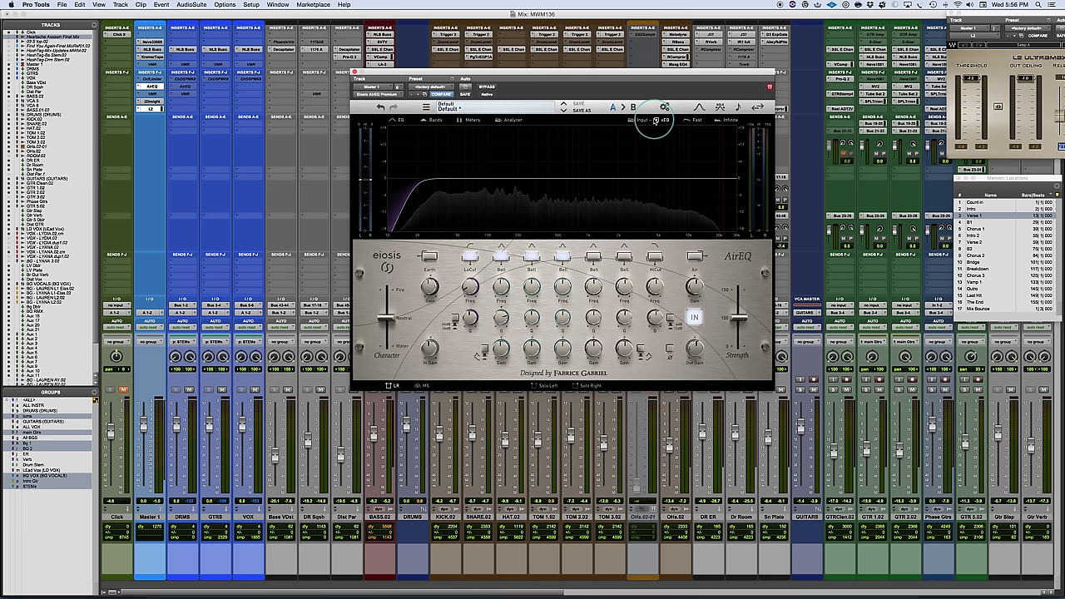
# - Switch the analyzer's source to Output and back to Input with EQ
pyautogui.click(629, 122)
pyautogui.click(696, 352)
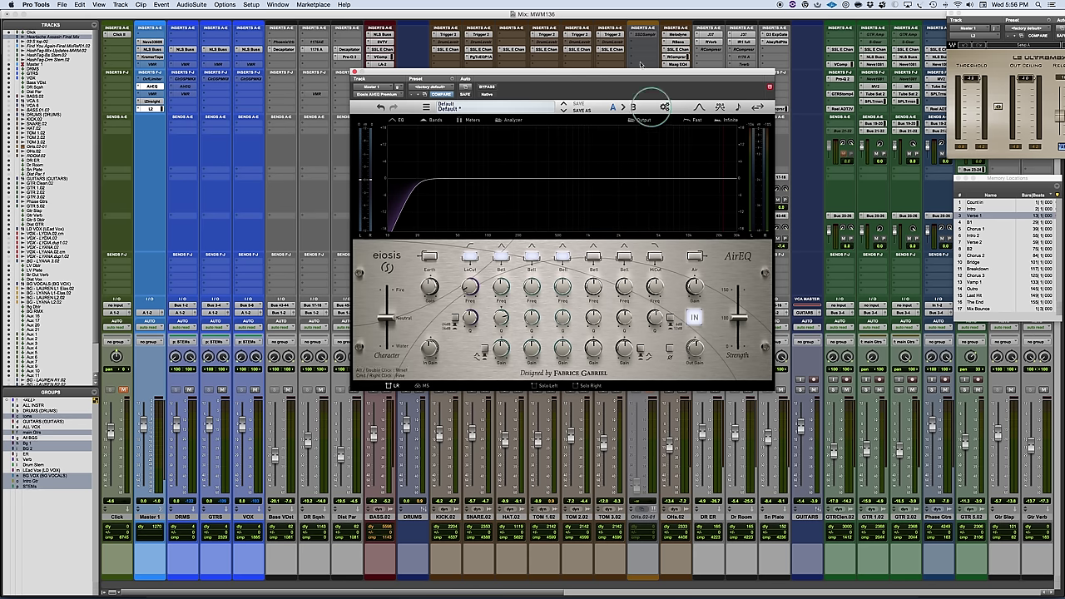
pyautogui.click(659, 122)
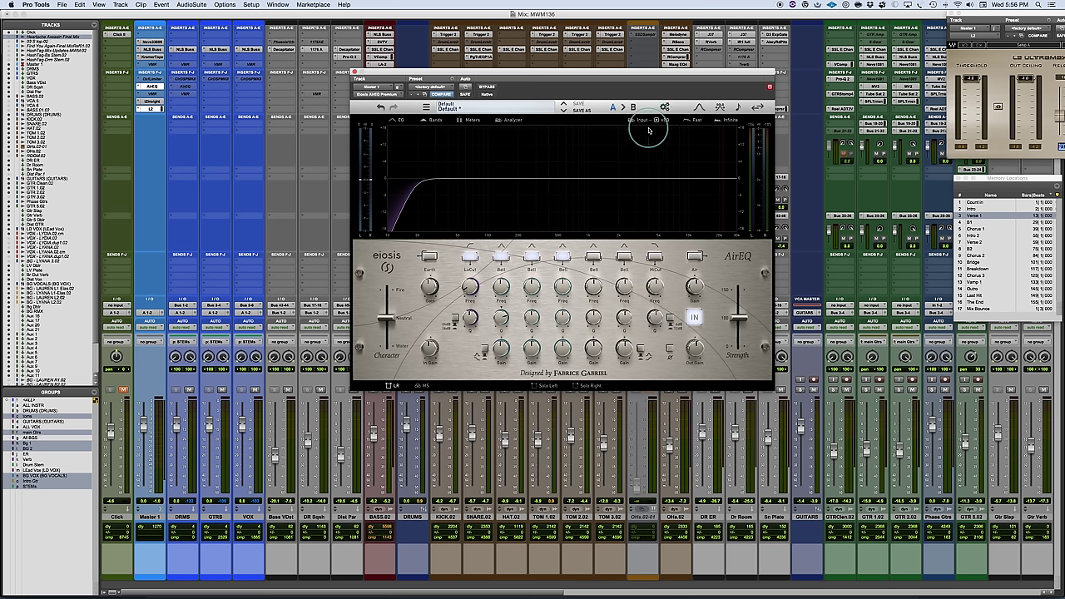
# - Cycle the analyzer speed through Slow and Off, and try a shorter hold time before returning it to Infinite
pyautogui.click(689, 121)
pyautogui.click(689, 121)
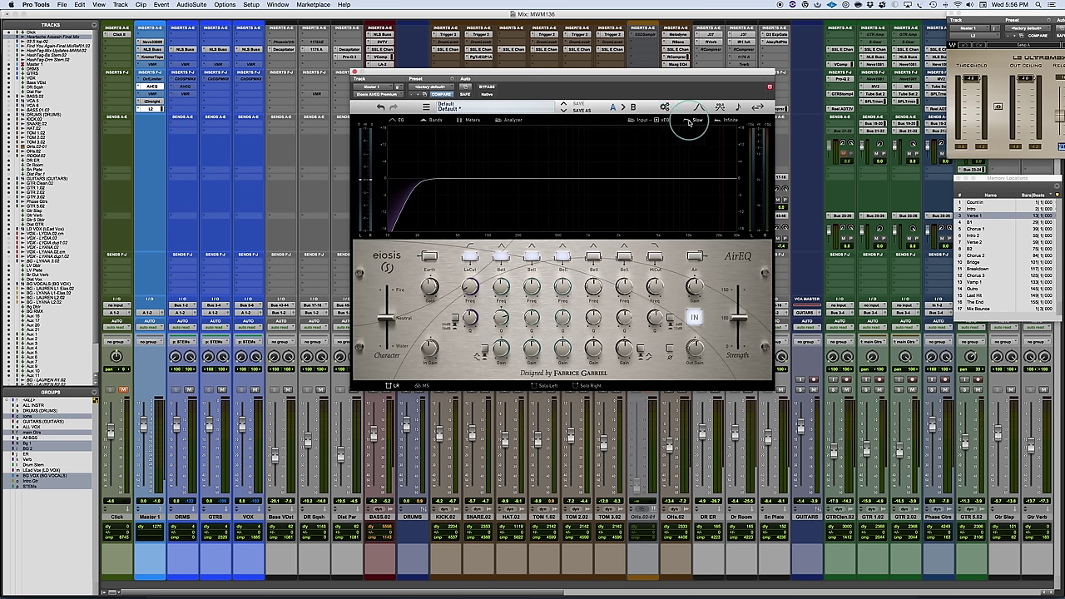
pyautogui.click(689, 121)
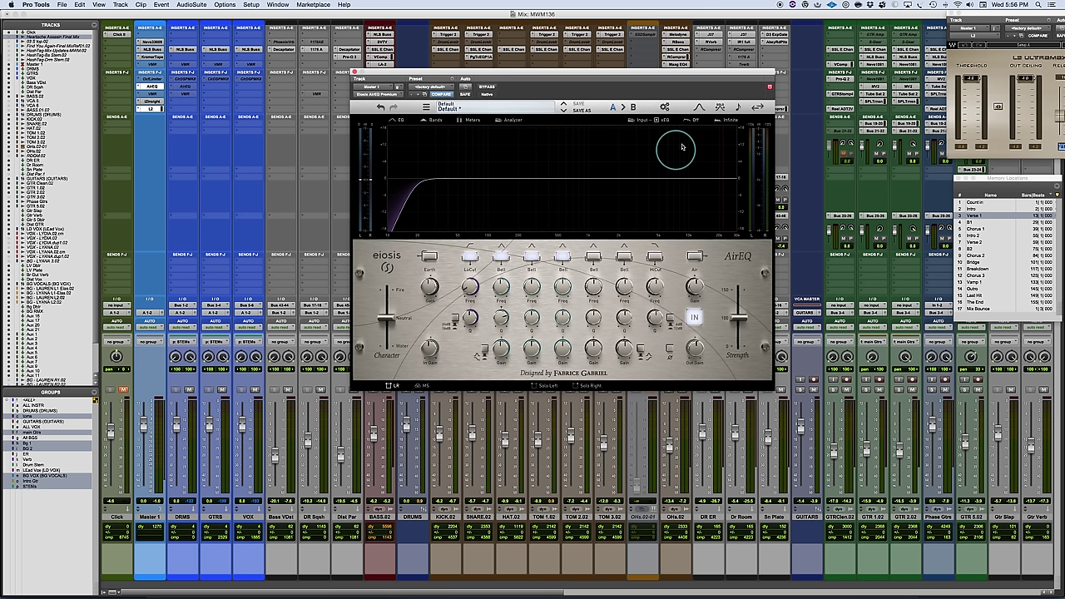
pyautogui.click(729, 122)
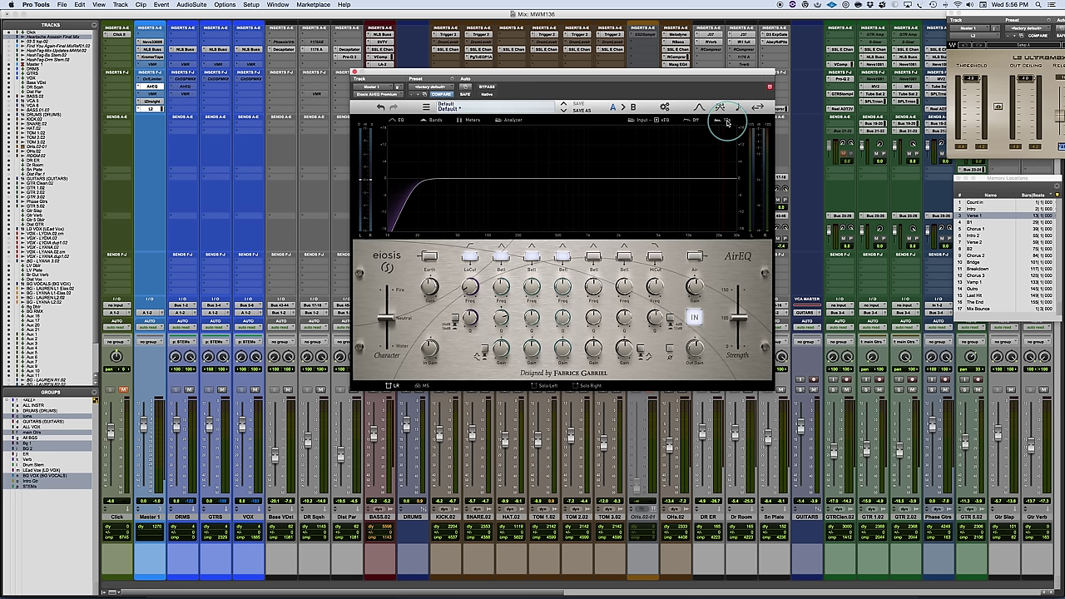
pyautogui.click(729, 122)
# - Perform a Full Reset of the equalizer
pyautogui.click(664, 106)
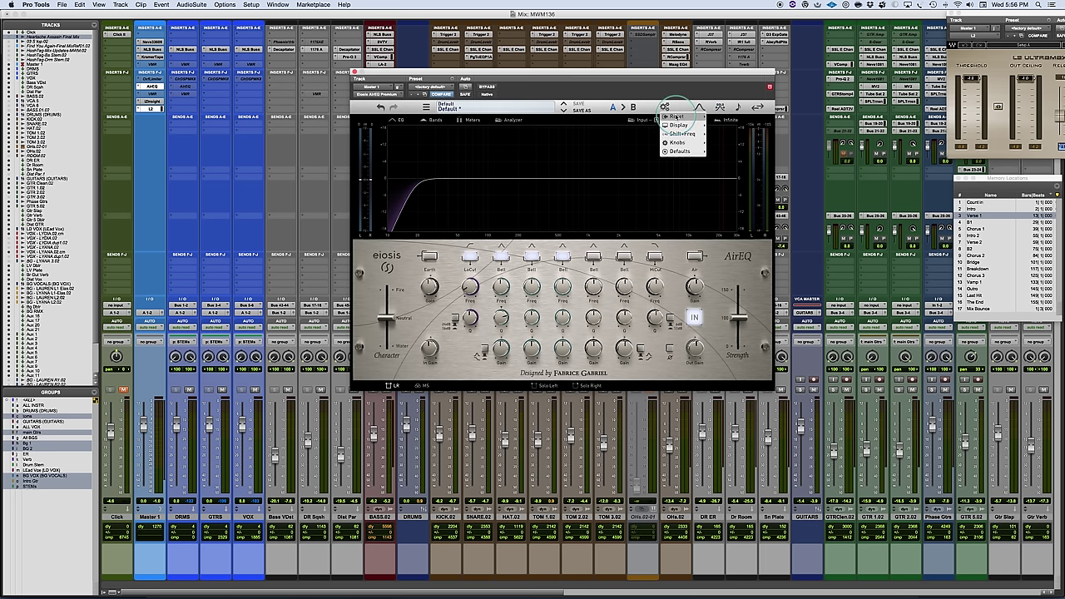
pyautogui.moveTo(672, 116)
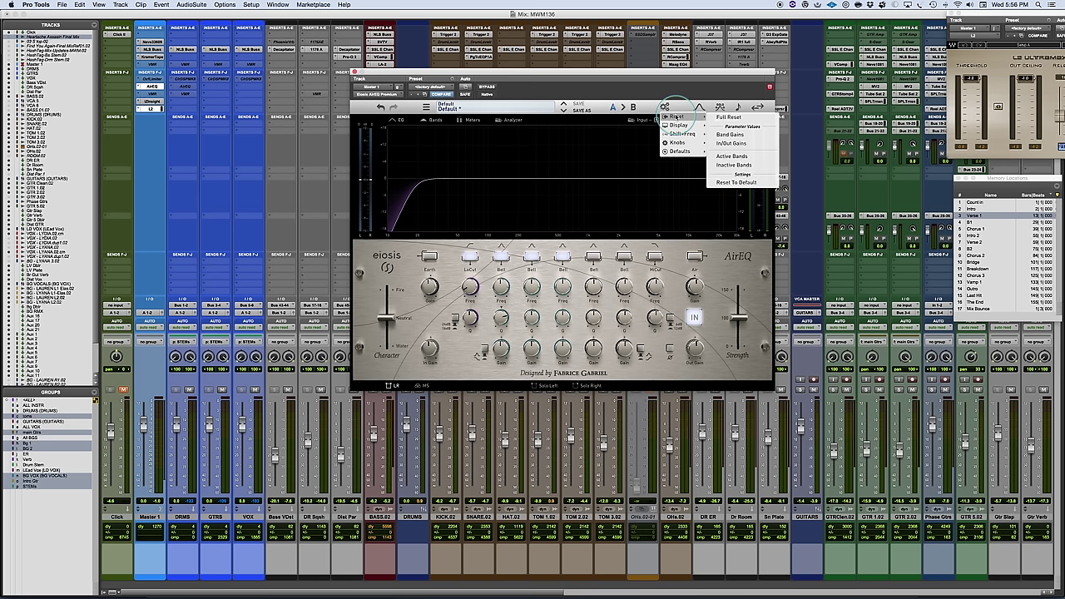
pyautogui.click(729, 116)
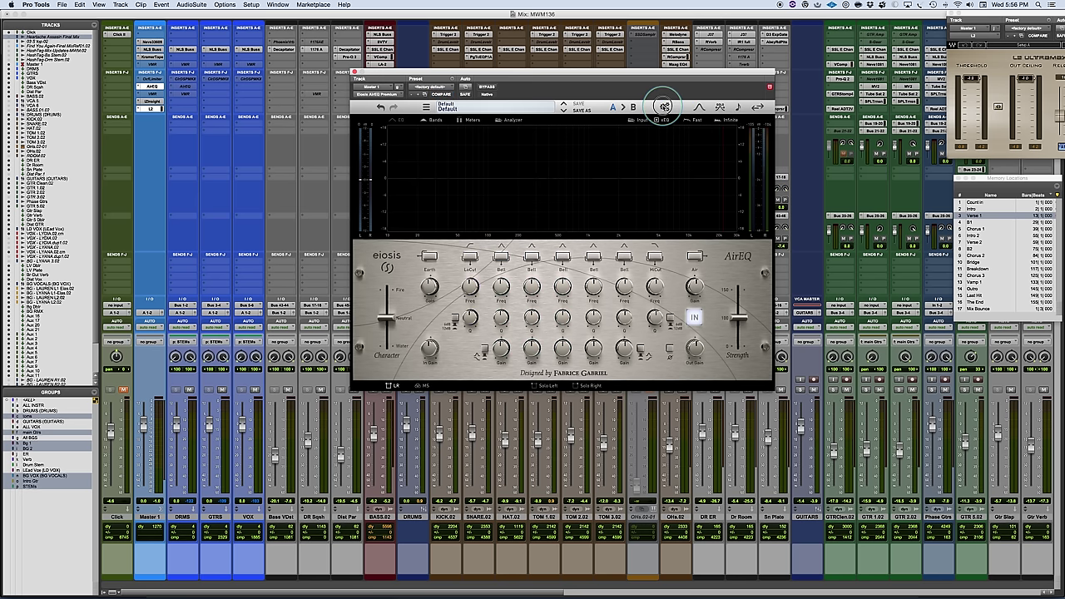
# - Examine the display settings for frequency, Q, band names, values and contextual help
pyautogui.click(664, 106)
pyautogui.moveTo(674, 126)
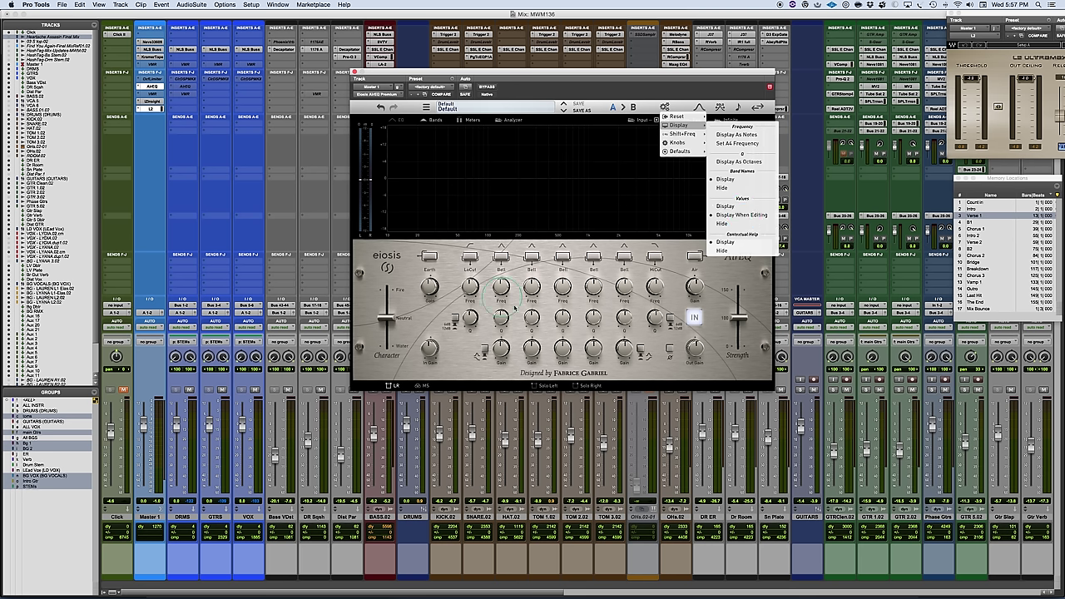
pyautogui.click(734, 226)
pyautogui.click(405, 371)
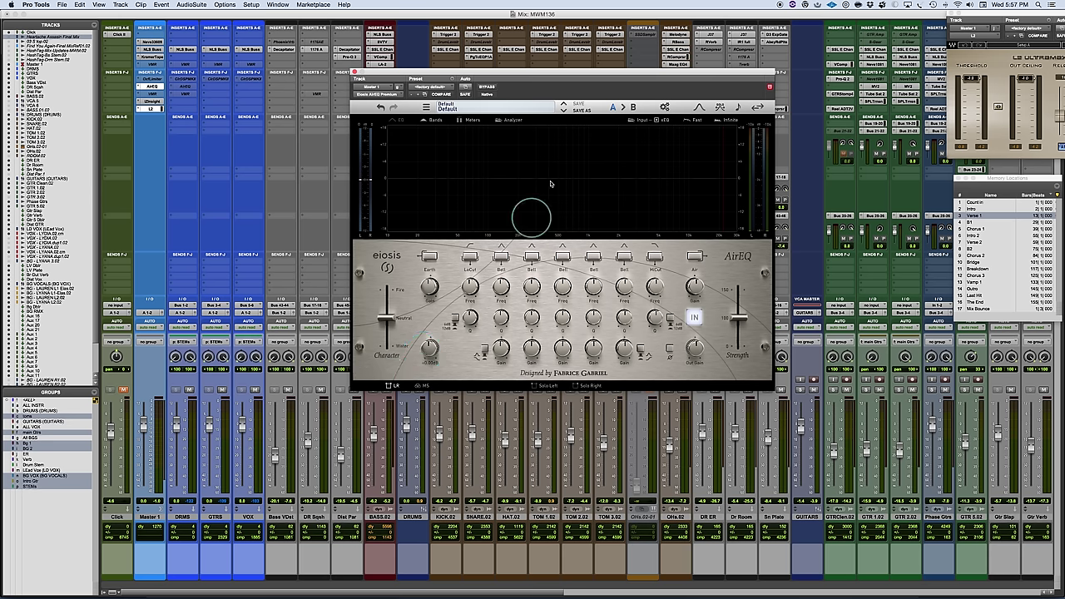
pyautogui.click(664, 106)
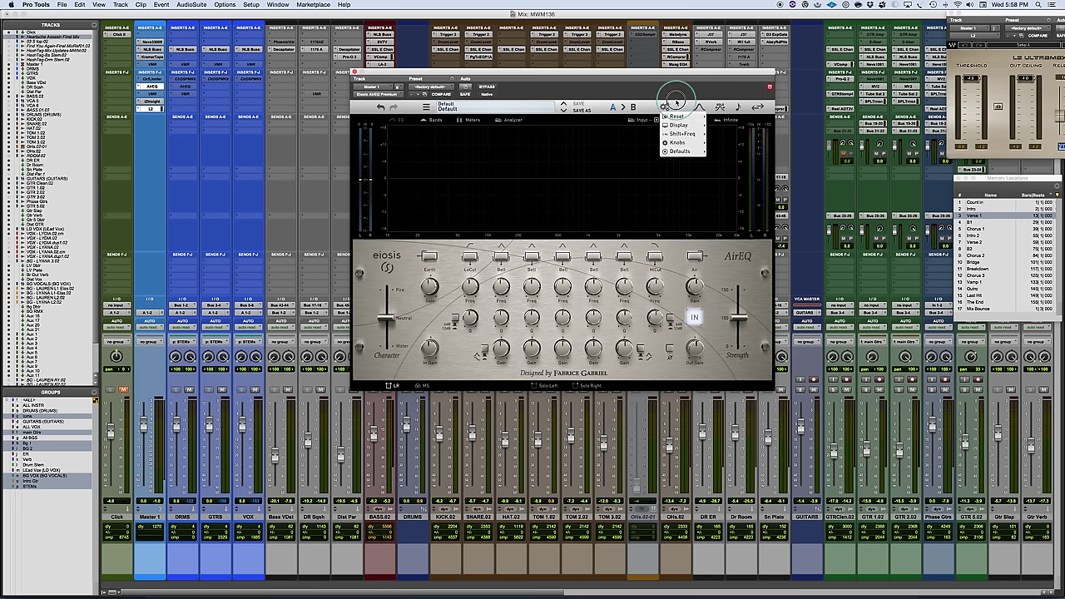
# - Toggle the curves and analyzer display off and back on, and turn on displaying frequencies as notes
pyautogui.click(701, 109)
pyautogui.click(701, 108)
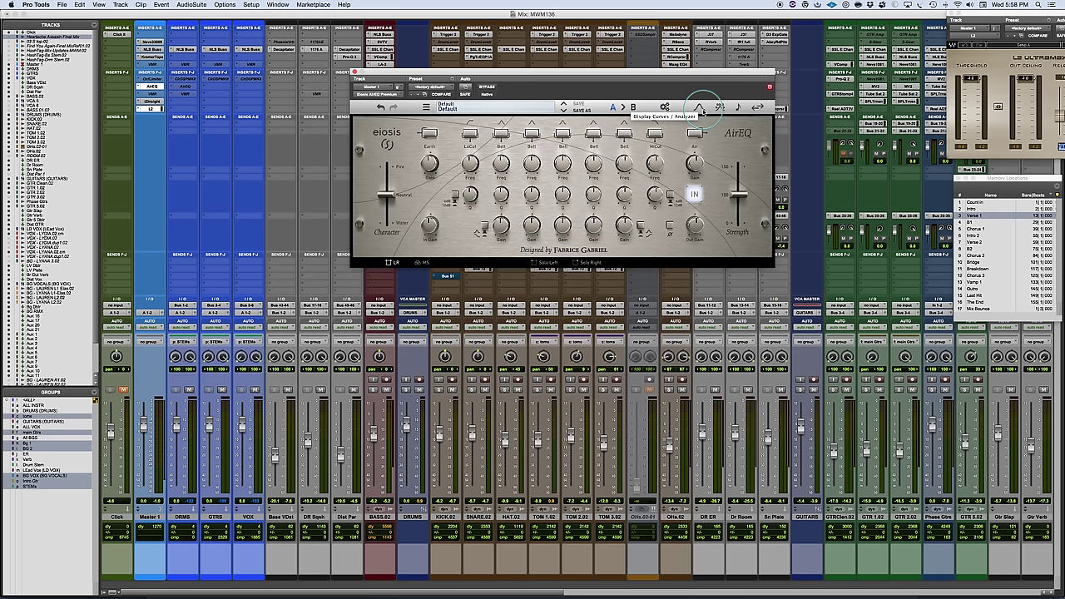
pyautogui.click(701, 109)
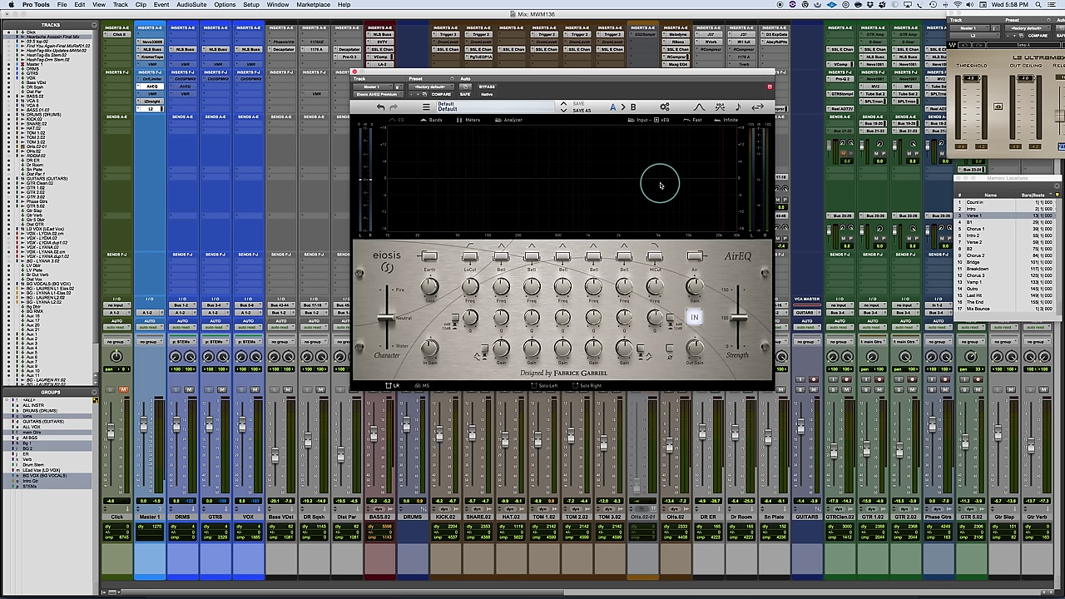
pyautogui.click(697, 108)
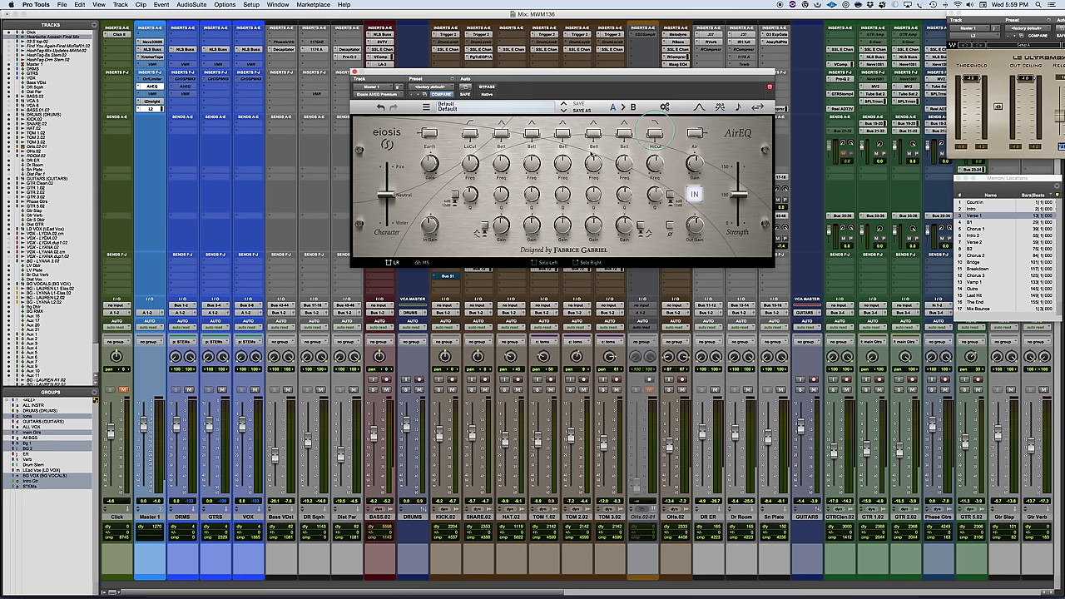
pyautogui.click(701, 107)
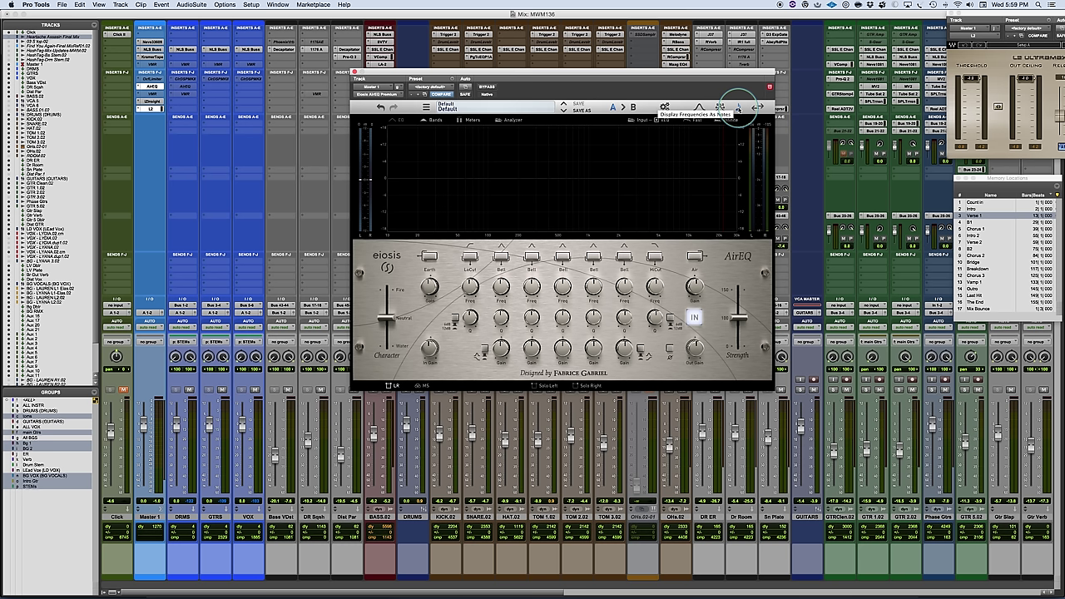
pyautogui.click(738, 109)
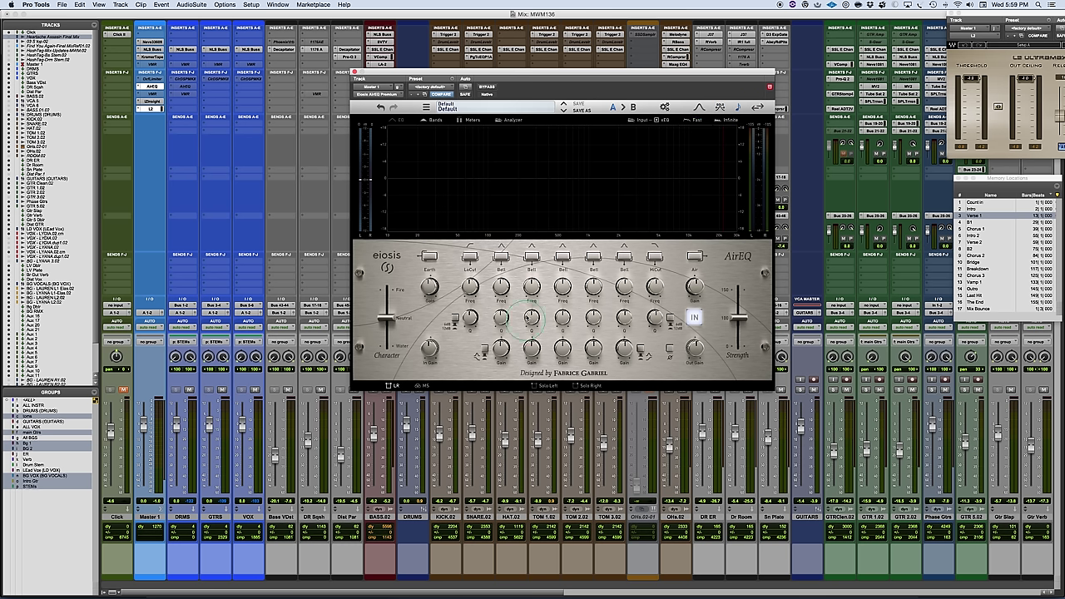
# - Adjust the second bell band's frequency, mute the GTRS and VOX stems, and turn the EQ curve display back on
pyautogui.moveTo(533, 287); pyautogui.dragTo(531, 280)
pyautogui.moveTo(387, 302)
pyautogui.click(222, 390)
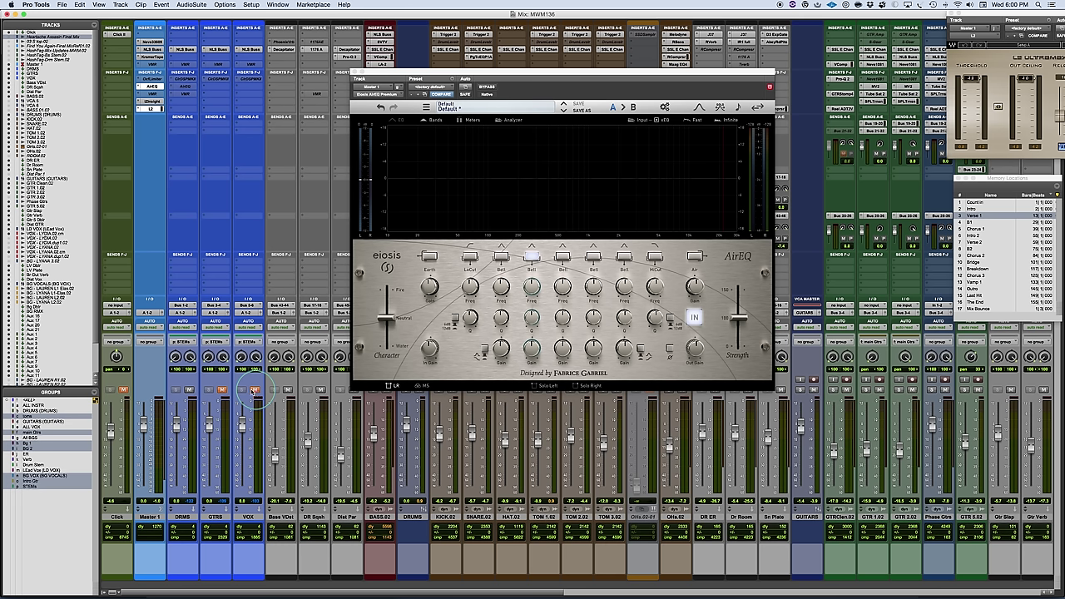
pyautogui.click(517, 256)
pyautogui.click(389, 120)
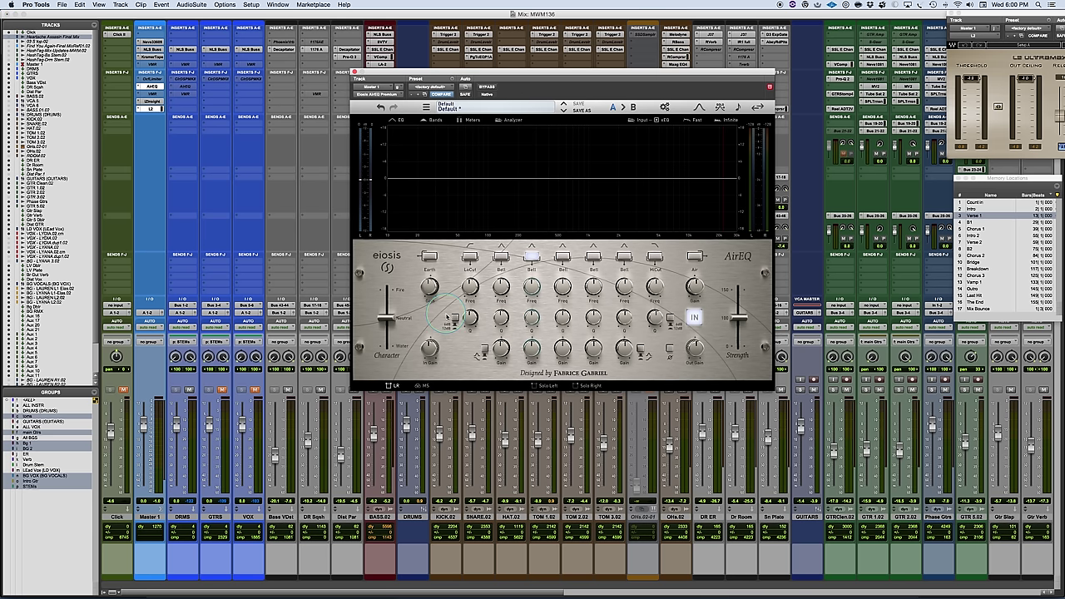
# - With the mix playing, enable the low-cut band and lower its cutoff frequency to the bottom of the spectrum
pyautogui.press('space')
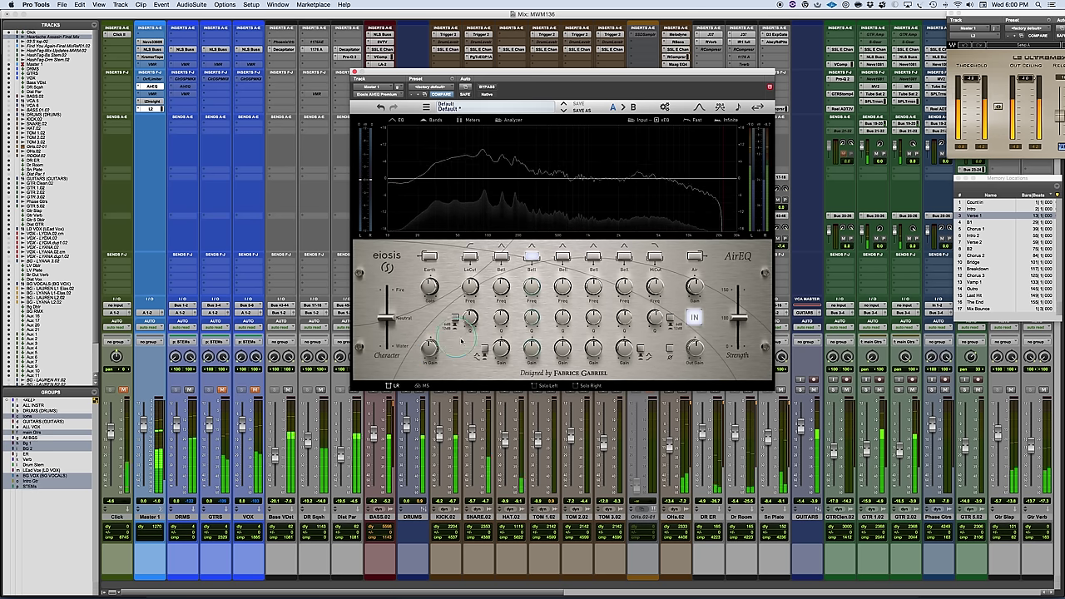
pyautogui.click(471, 256)
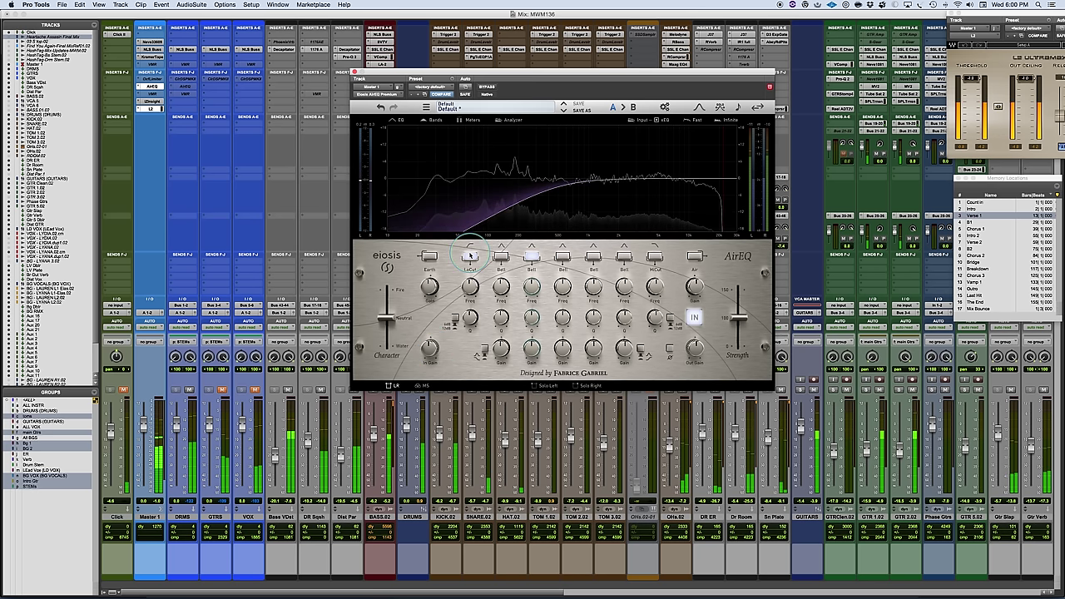
pyautogui.moveTo(470, 291)
pyautogui.mouseDown()
pyautogui.moveTo(457, 337)
pyautogui.moveTo(468, 287)
pyautogui.moveTo(468, 306)
pyautogui.mouseUp()
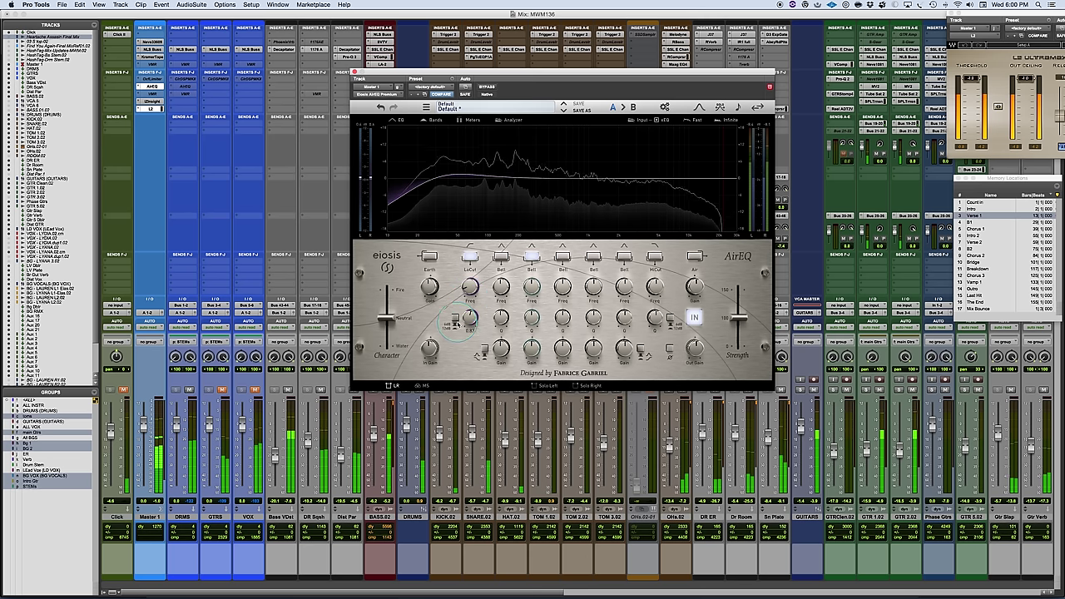
# - Steepen the low-cut filter using a higher slope range and set its frequency to about 26 Hz
pyautogui.click(454, 321)
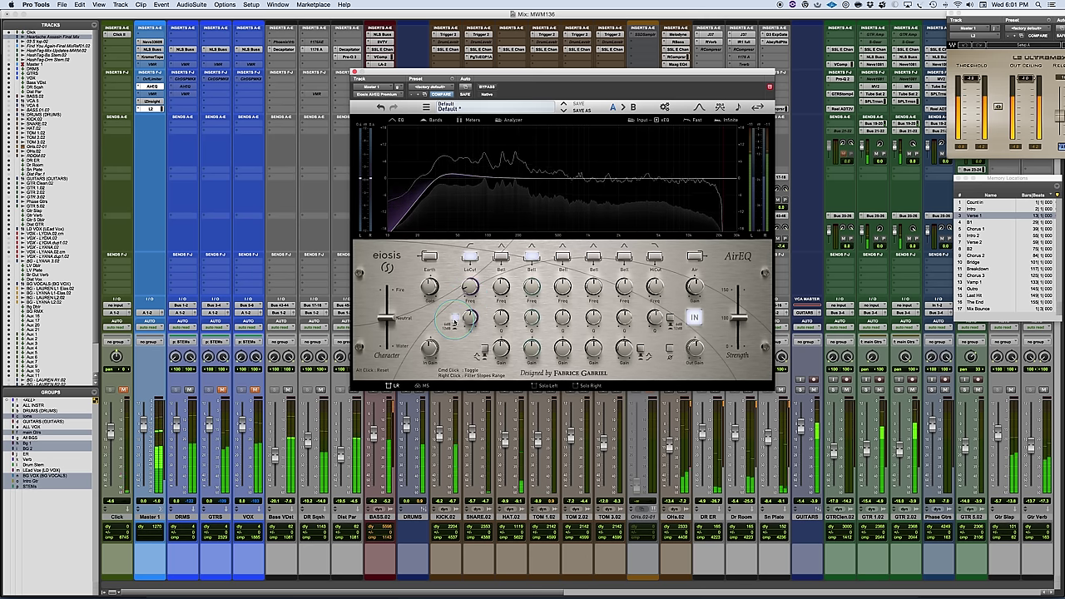
pyautogui.rightClick(454, 322)
pyautogui.click(472, 300)
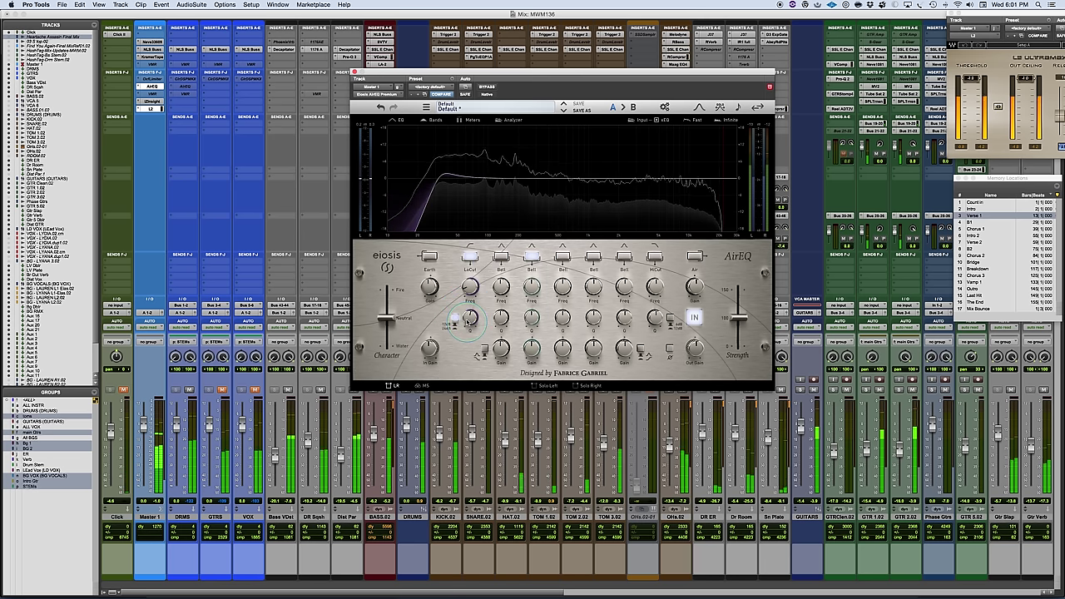
pyautogui.moveTo(467, 293); pyautogui.dragTo(466, 288)
pyautogui.scroll(-4, 469, 287)
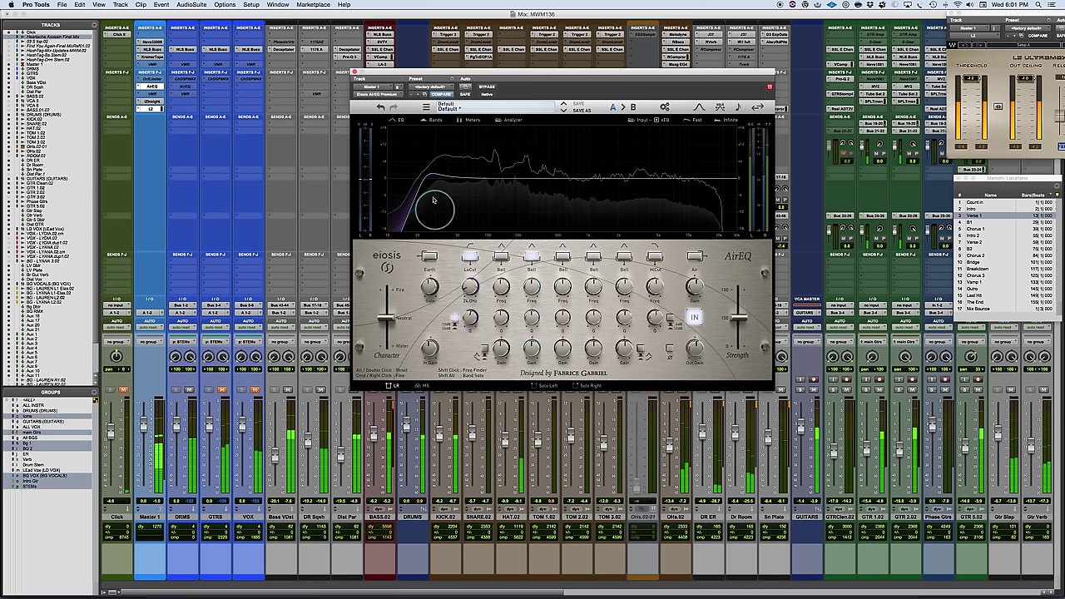
# - Audition the lowest frequencies around the low cut using the frequency finder and band solo
pyautogui.moveTo(470, 319); pyautogui.dragTo(472, 291)
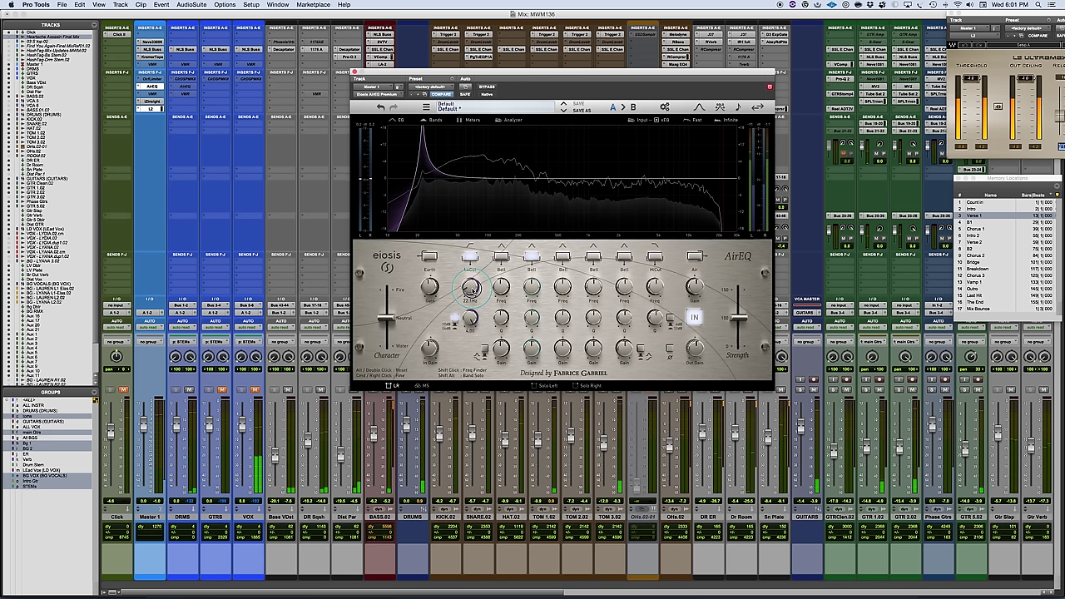
pyautogui.moveTo(472, 291); pyautogui.dragTo(473, 290)
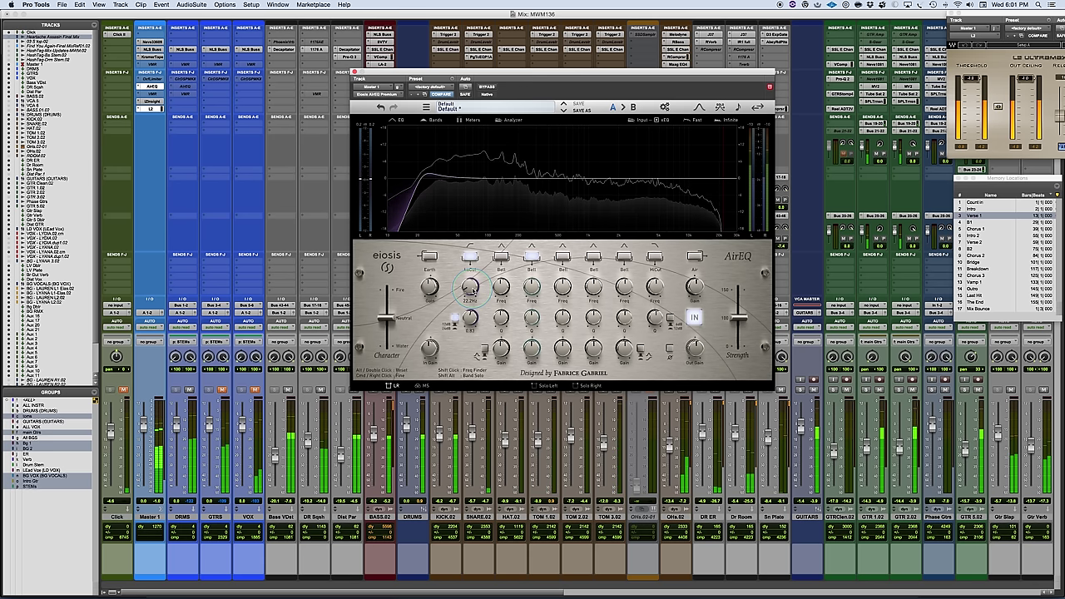
pyautogui.scroll(5, 471, 288)
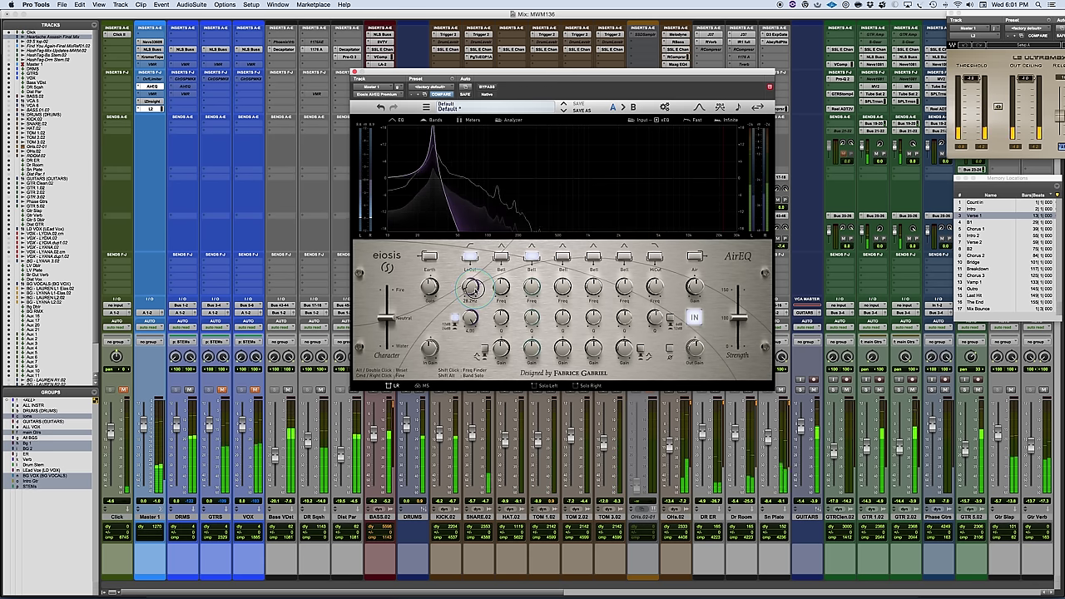
pyautogui.moveTo(473, 288); pyautogui.dragTo(473, 290)
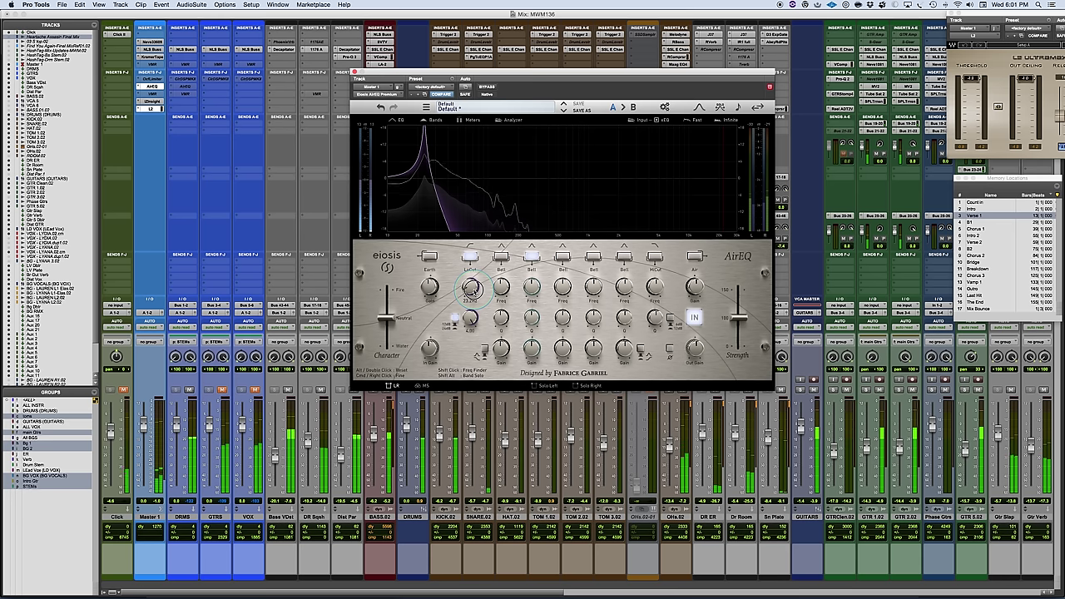
pyautogui.scroll(-5, 471, 288)
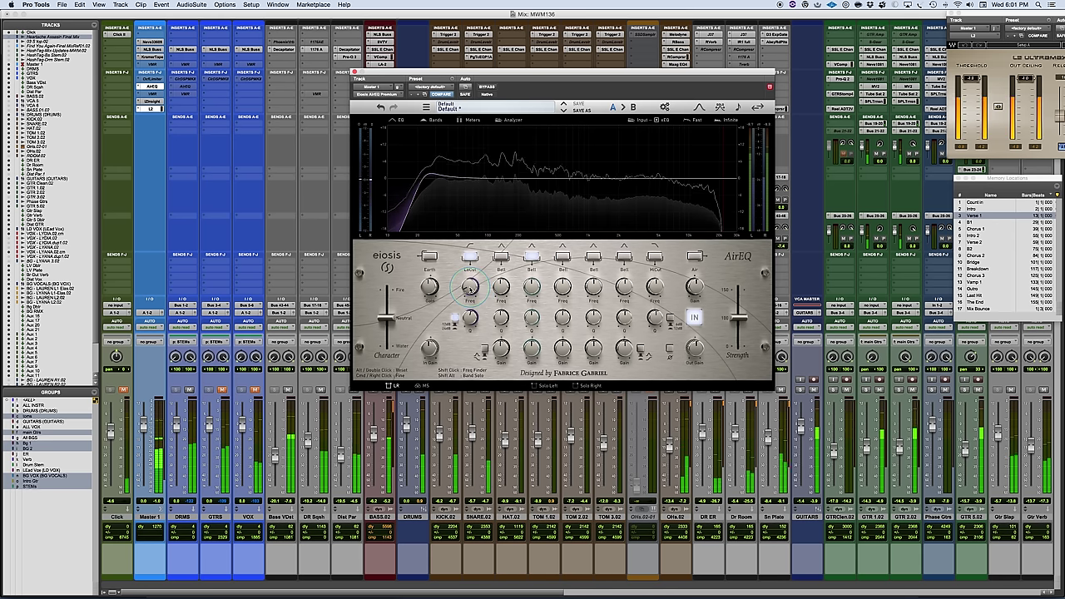
# - Sweep the low-cut frequency upward with the frequency finder and settle it at about 30 Hz
pyautogui.scroll(5, 471, 288)
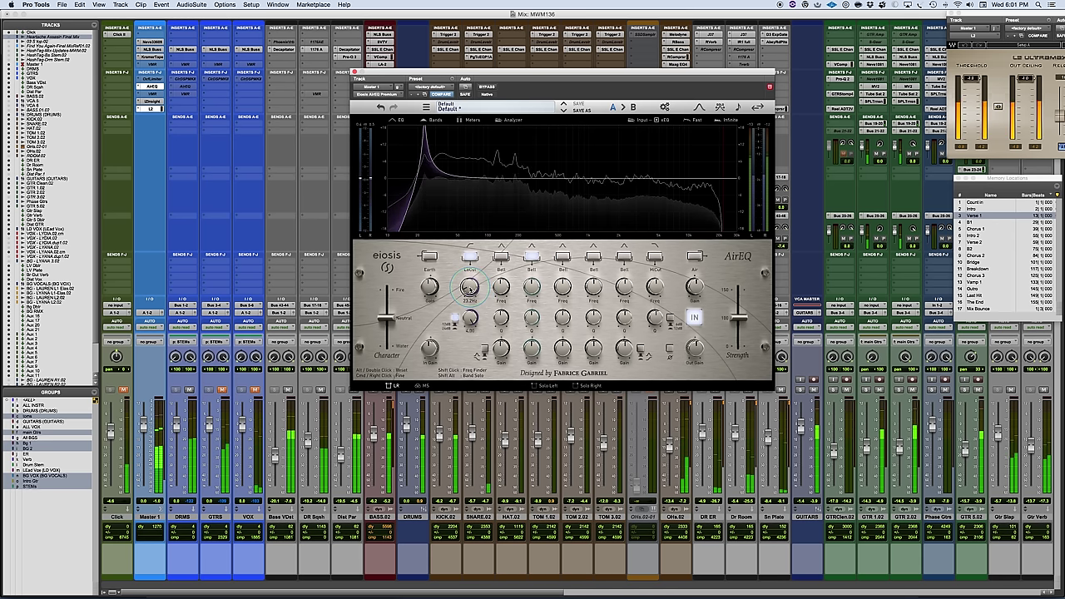
pyautogui.scroll(4, 471, 288)
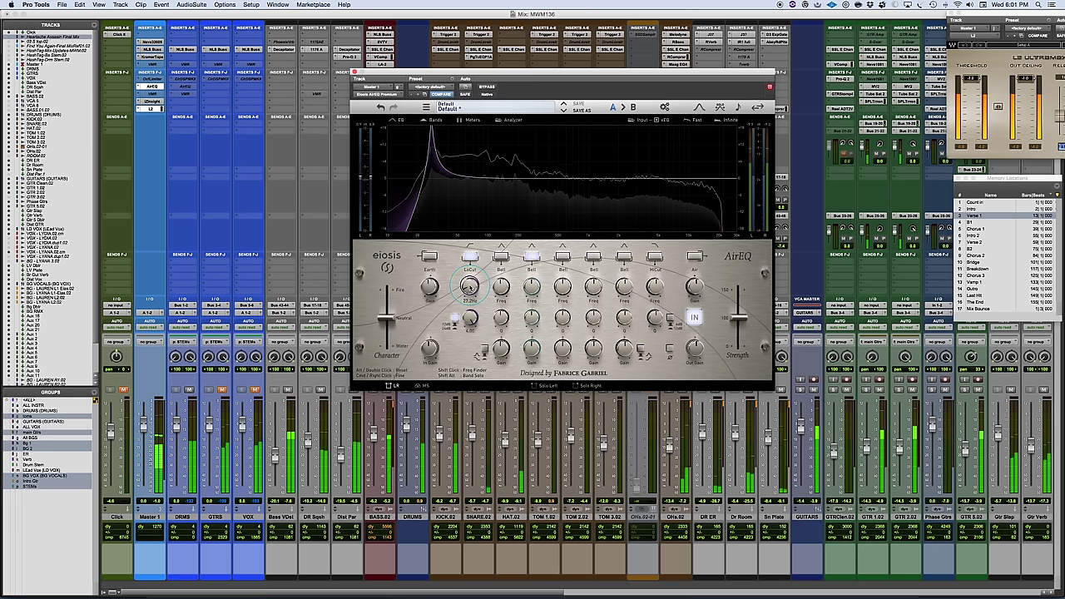
pyautogui.scroll(1, 471, 288)
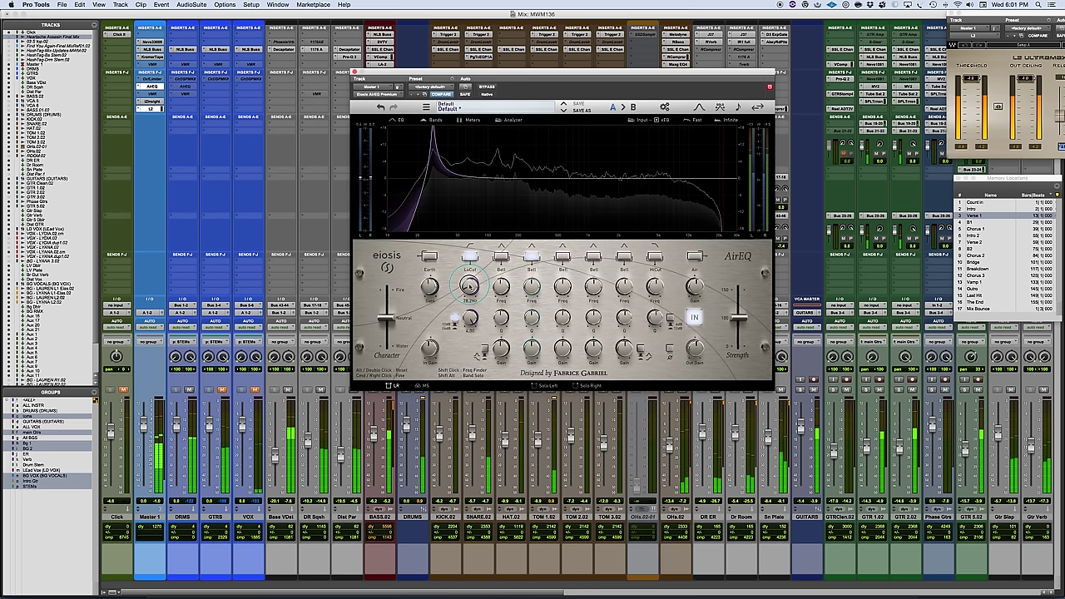
pyautogui.scroll(1, 470, 287)
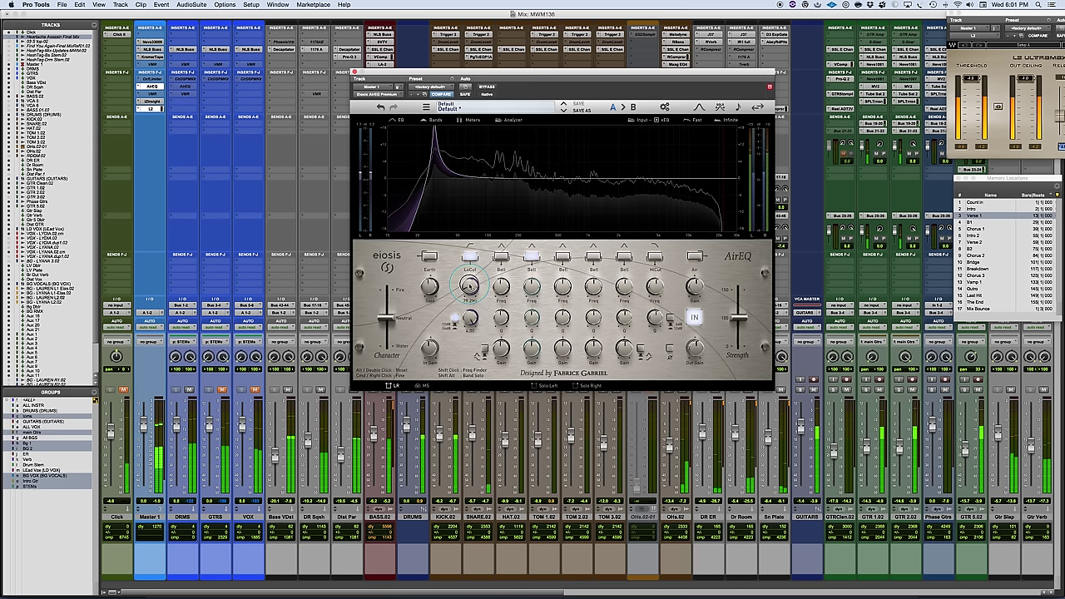
pyautogui.scroll(1, 470, 287)
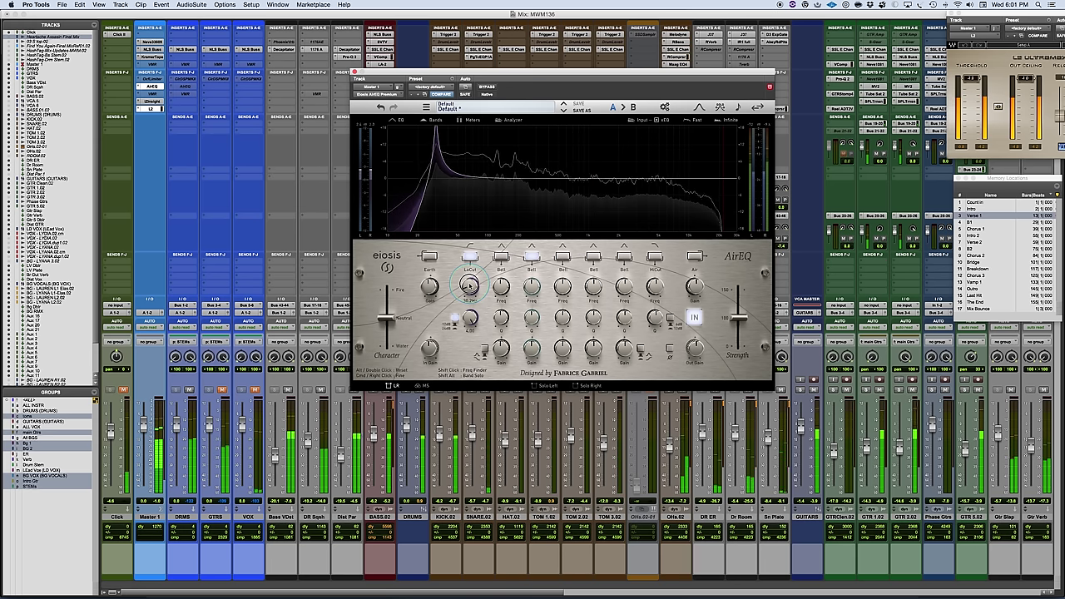
pyautogui.moveTo(469, 285); pyautogui.dragTo(469, 285)
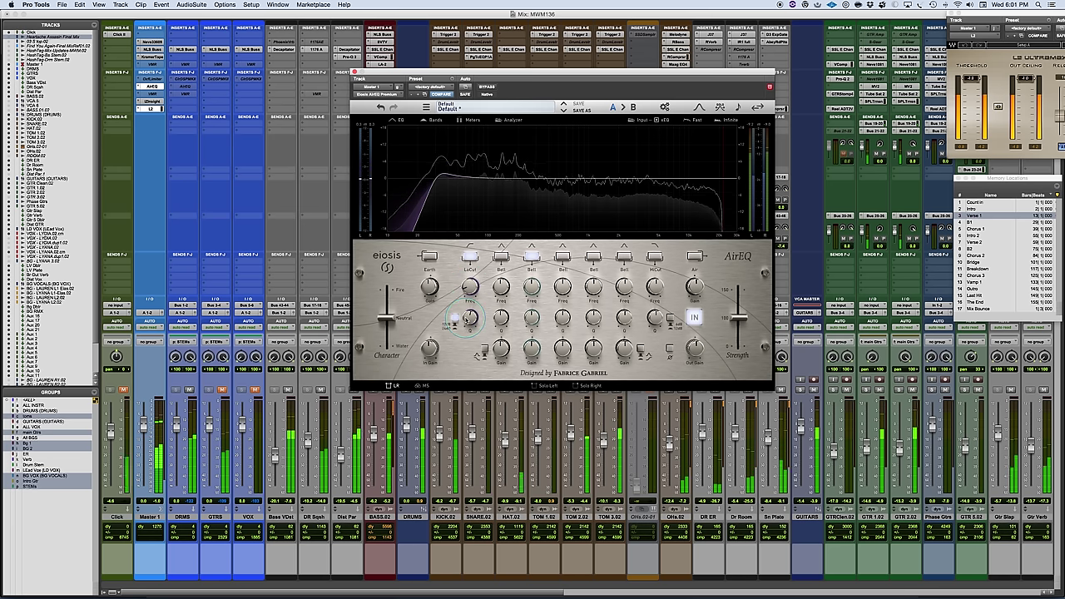
# - Fine-tune the low-cut band's Q and compare the mix with the band off and on
pyautogui.moveTo(457, 321)
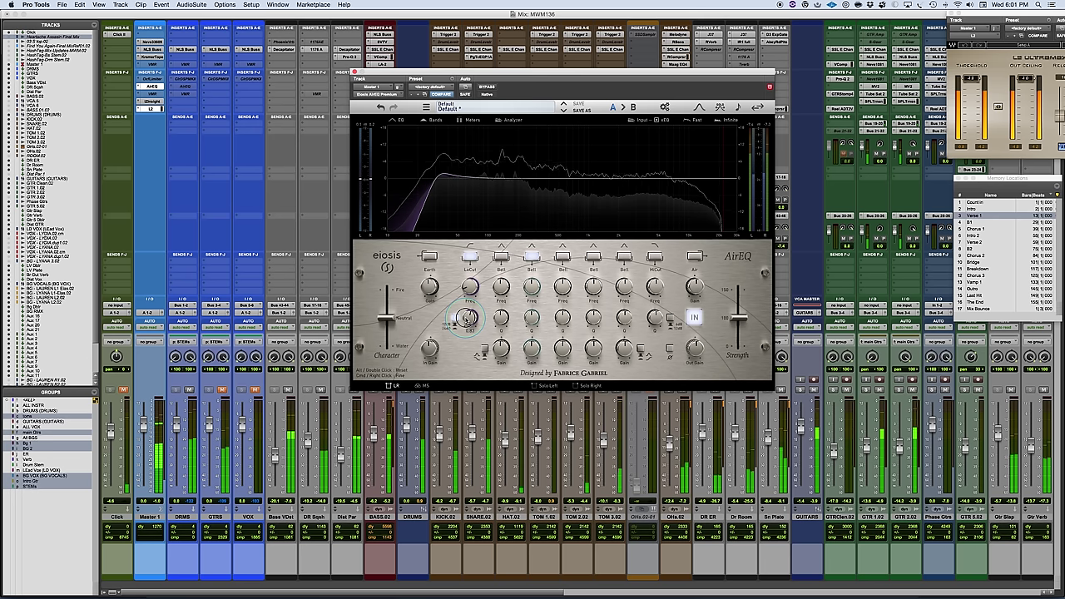
pyautogui.moveTo(457, 320); pyautogui.dragTo(466, 320)
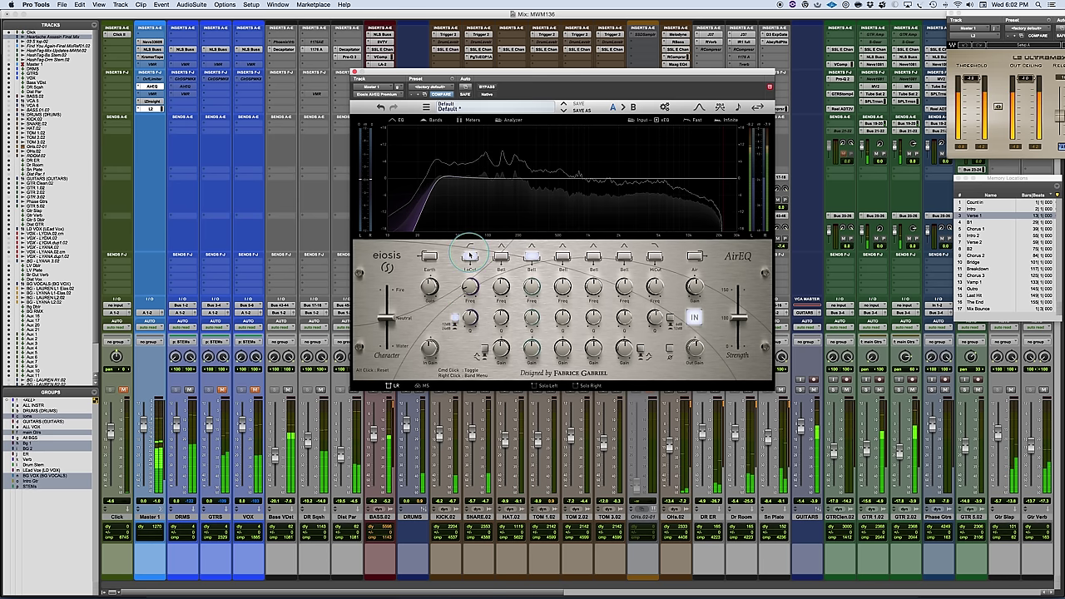
pyautogui.keyDown('super'); pyautogui.click(469, 256); pyautogui.keyUp('super')
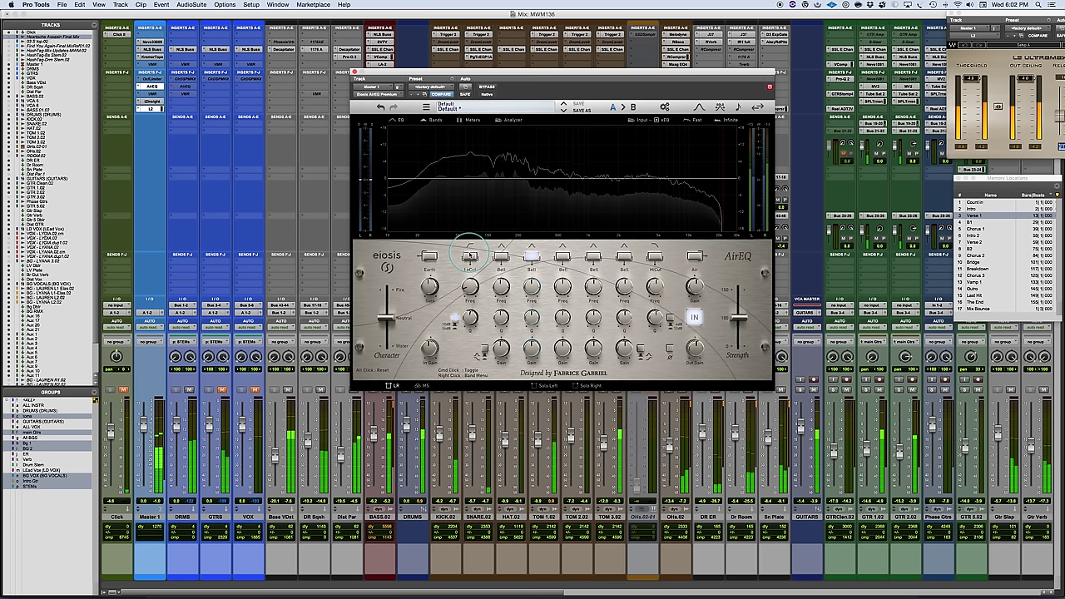
pyautogui.keyDown('super'); pyautogui.click(469, 255); pyautogui.keyUp('super')
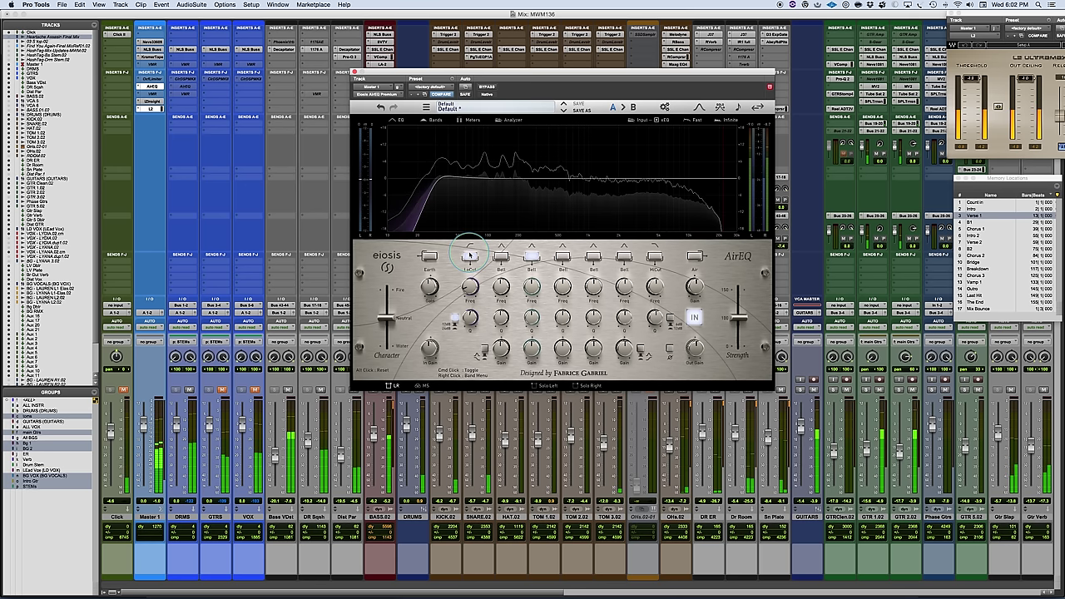
# - Turn the first bell band into an active low shelf and cut its gain slightly
pyautogui.click(481, 351)
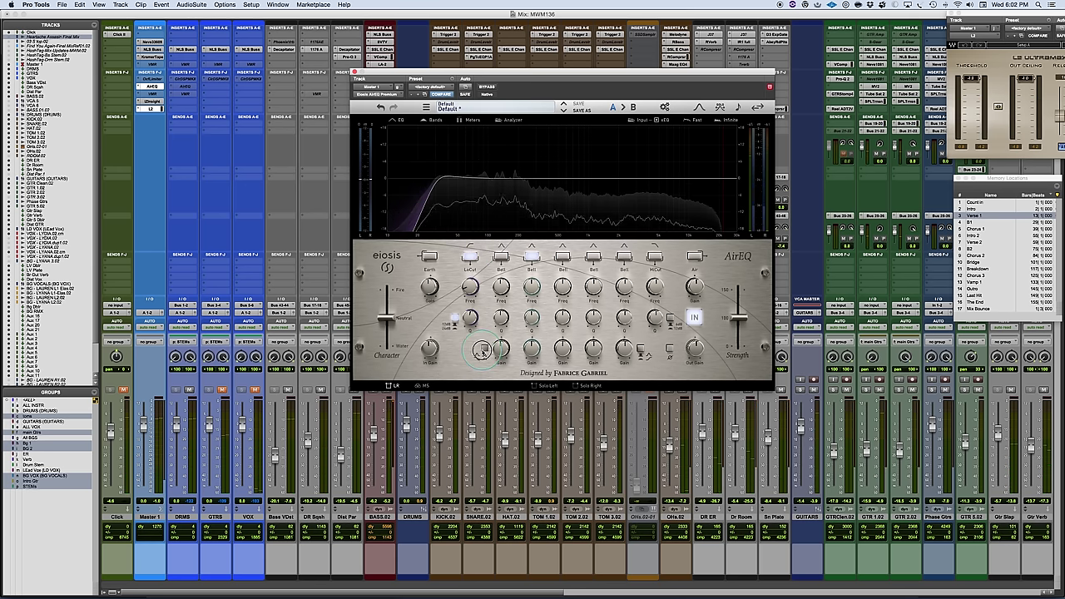
pyautogui.click(502, 265)
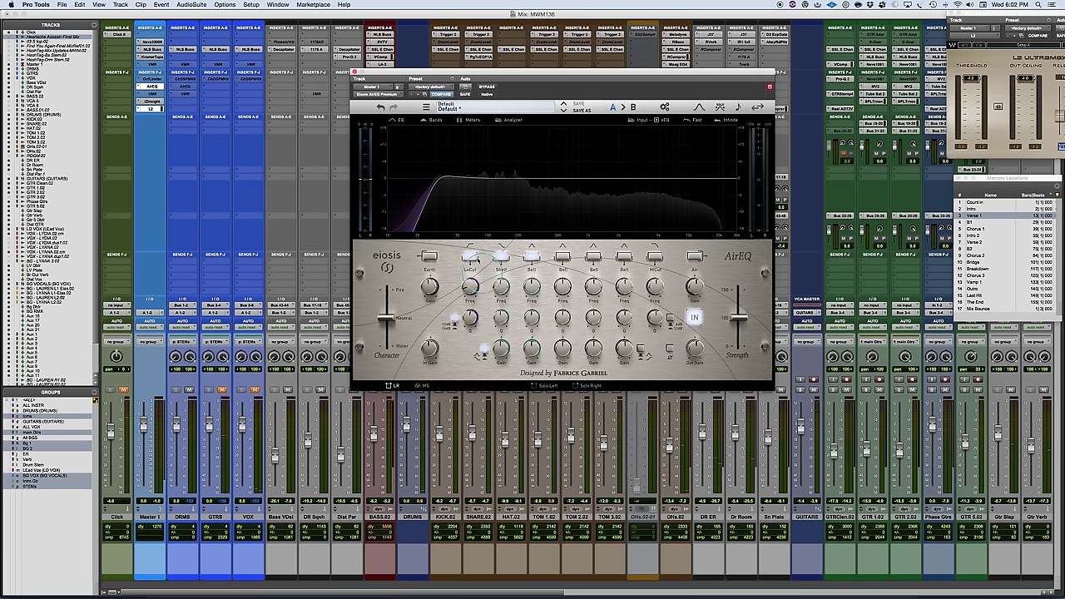
pyautogui.click(503, 256)
pyautogui.click(501, 348)
pyautogui.moveTo(501, 346); pyautogui.dragTo(500, 348)
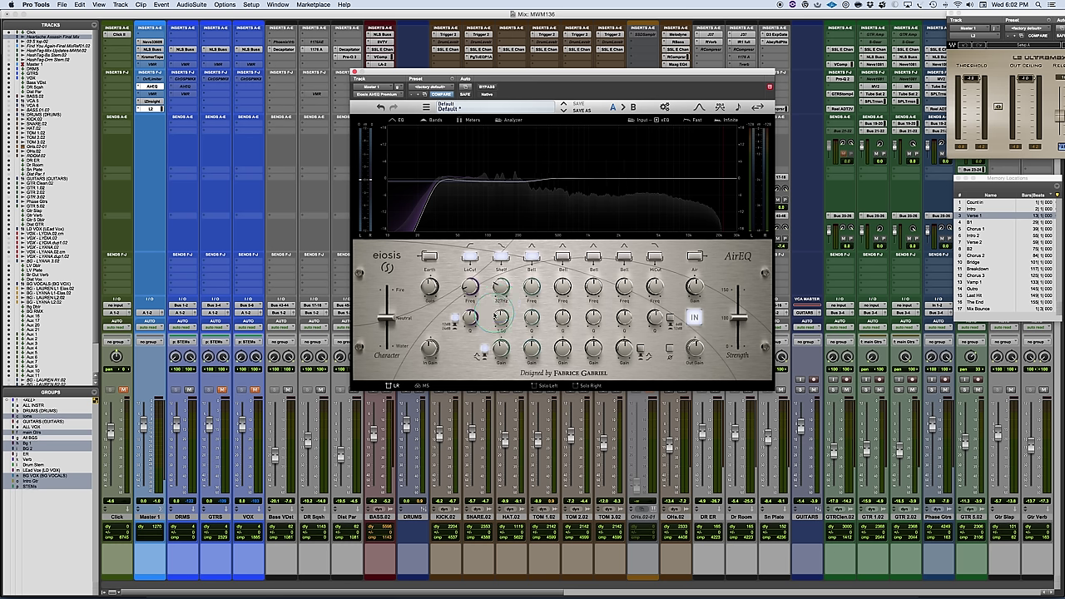
# - Sweep the low shelf's frequency with the frequency finder during playback and set it to about 236 Hz
pyautogui.moveTo(501, 285); pyautogui.dragTo(500, 290)
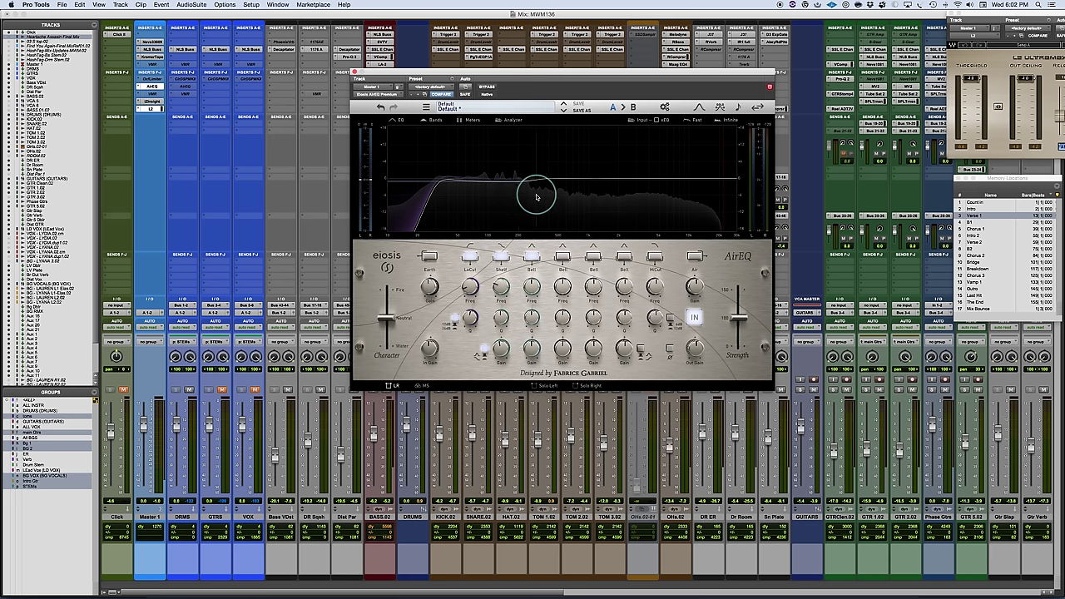
pyautogui.press('space')
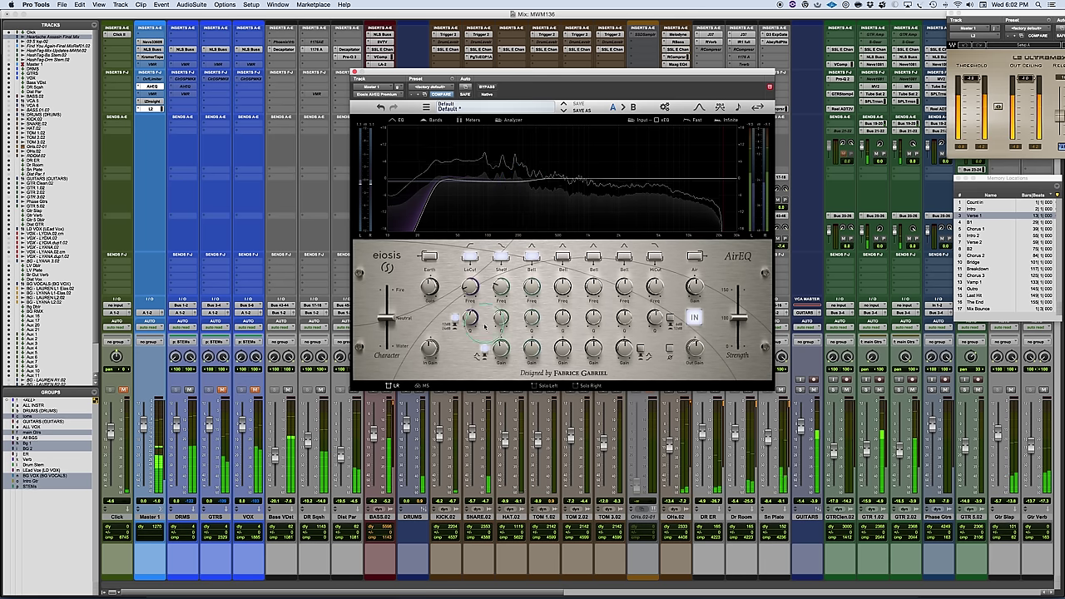
pyautogui.moveTo(498, 289); pyautogui.dragTo(500, 291)
pyautogui.scroll(4, 499, 289)
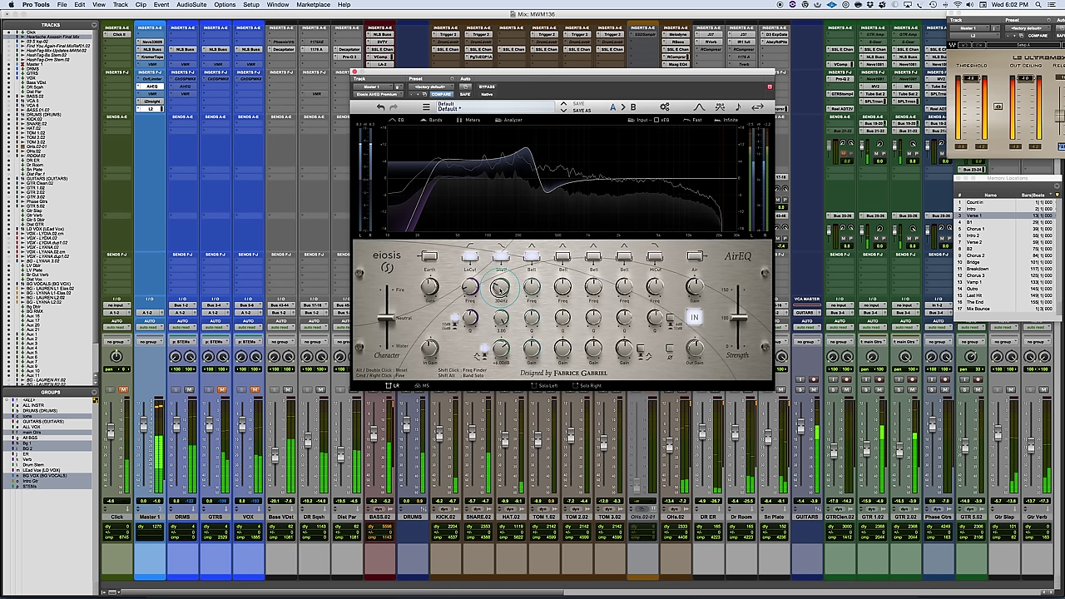
pyautogui.scroll(-3, 501, 286)
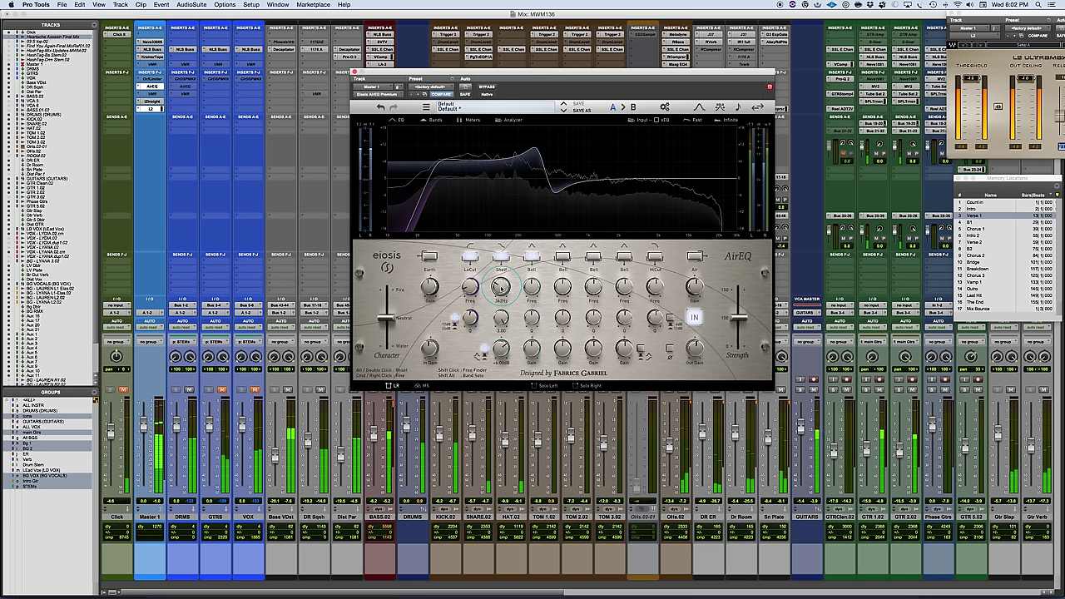
pyautogui.scroll(-2, 499, 288)
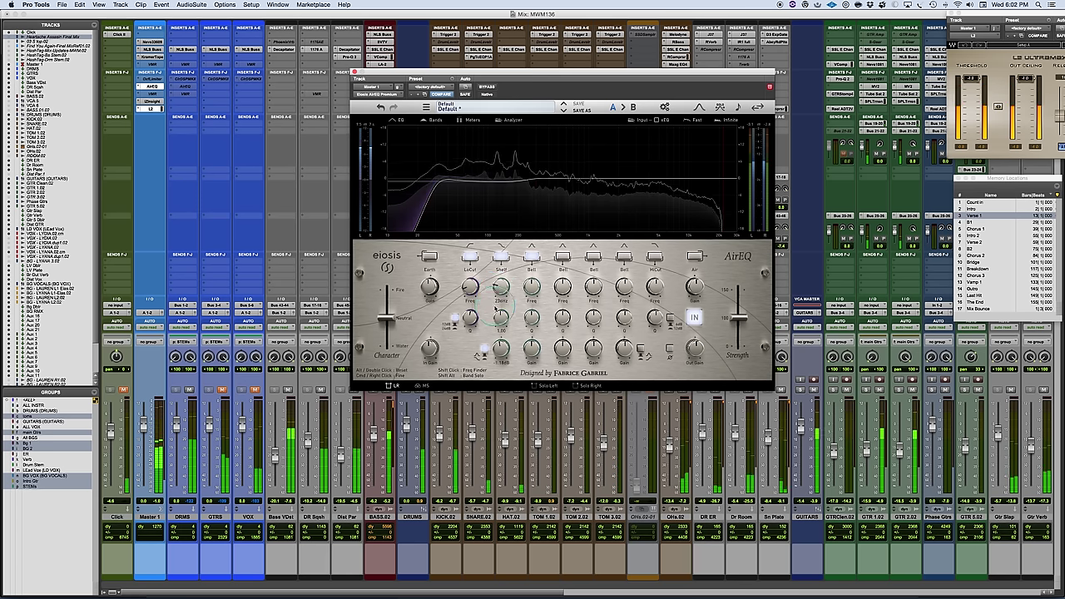
pyautogui.scroll(-1, 501, 351)
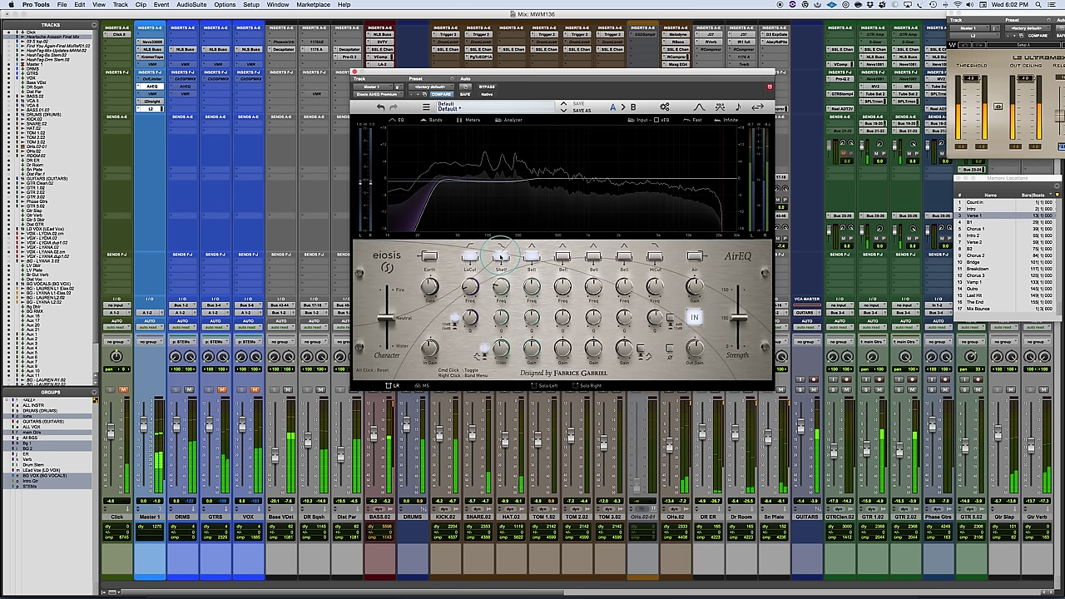
# - Fine-tune the low shelf's gain and compare the sound by toggling the band and bypassing the plug-in
pyautogui.click(501, 258)
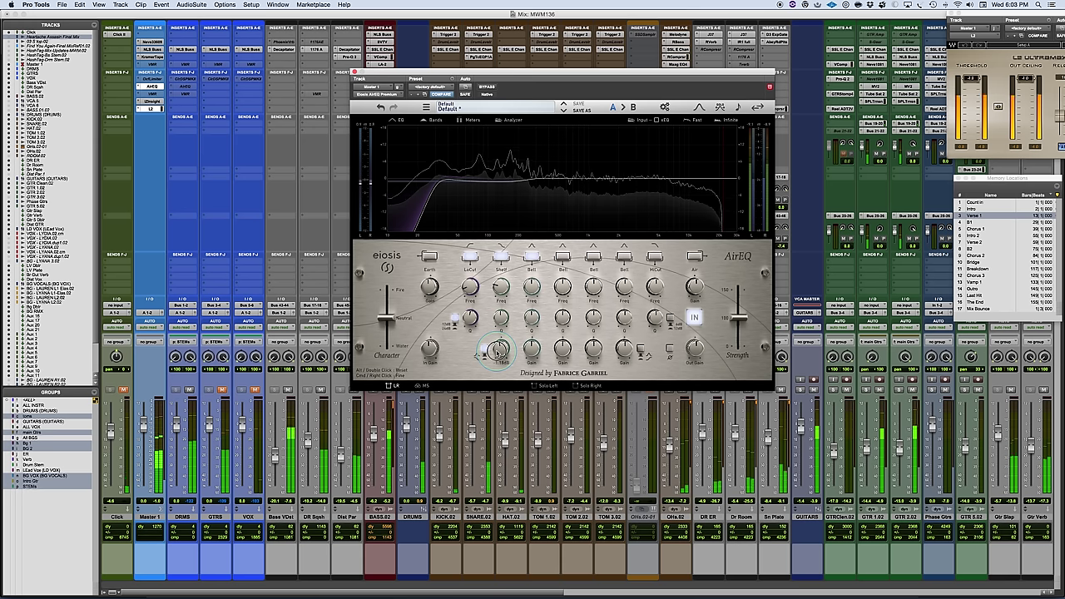
pyautogui.moveTo(497, 351); pyautogui.dragTo(497, 350)
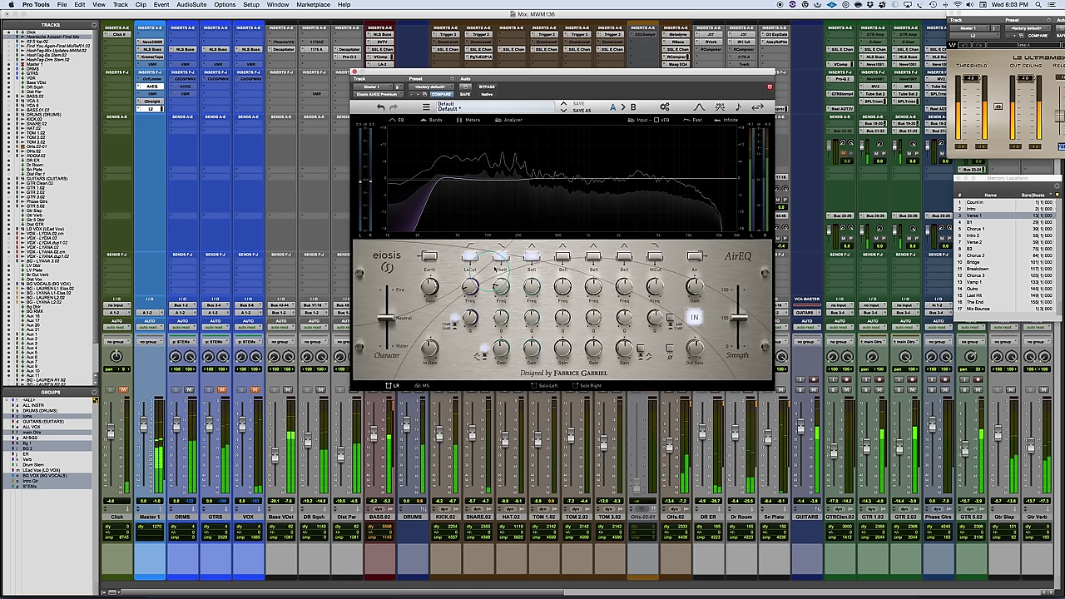
pyautogui.click(486, 87)
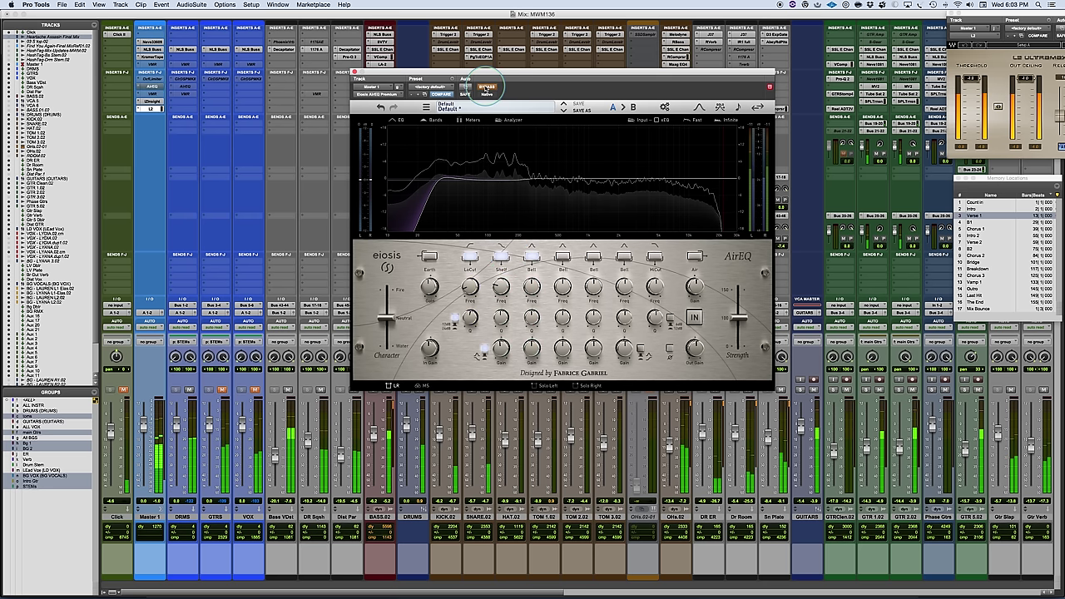
# - Turn on the Air band and raise its gain in two stages, comparing the mix with the plug-in bypassed and active
pyautogui.hotkey('shift', 'e')
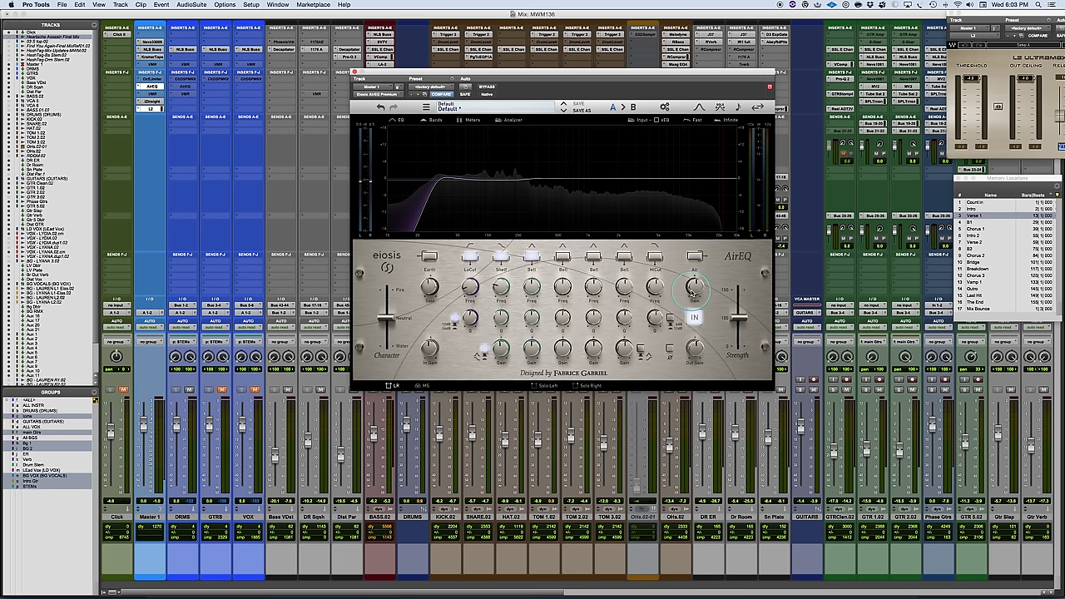
pyautogui.moveTo(691, 290); pyautogui.dragTo(690, 279)
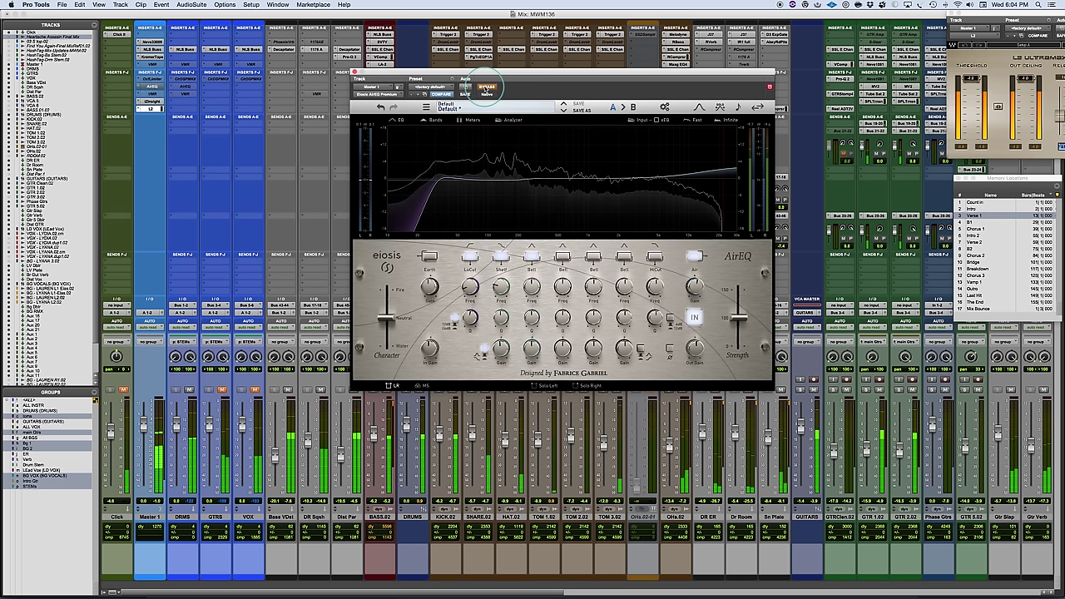
pyautogui.click(694, 317)
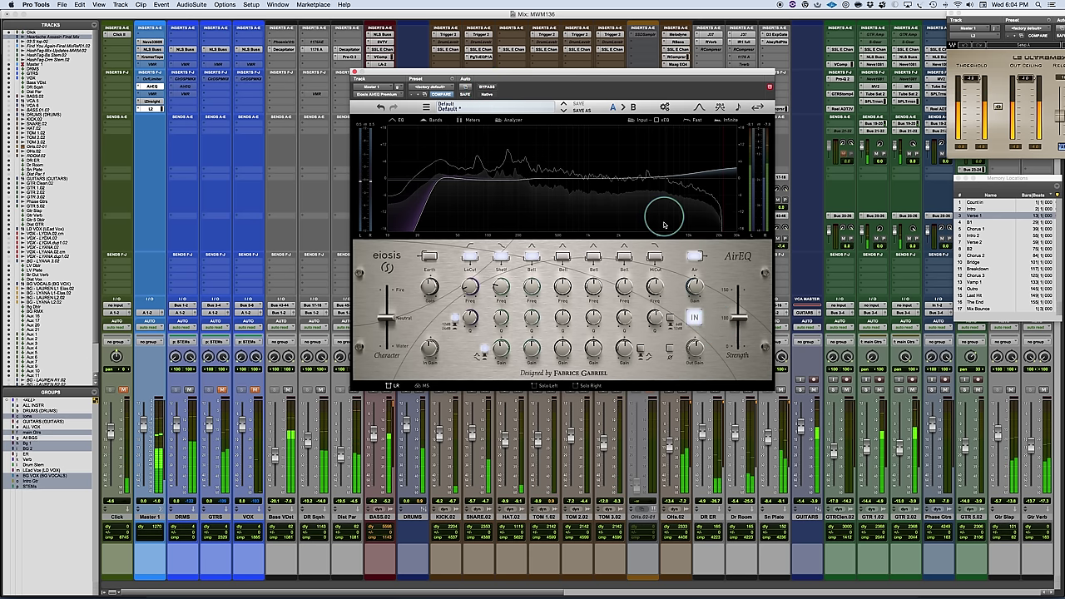
pyautogui.moveTo(694, 286); pyautogui.dragTo(693, 271)
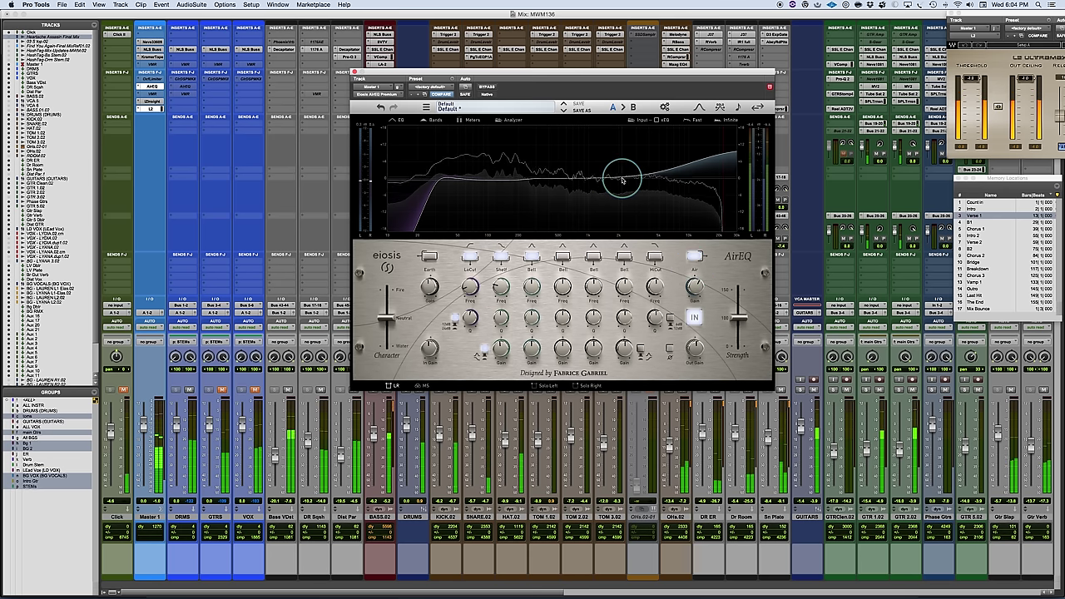
pyautogui.moveTo(693, 285)
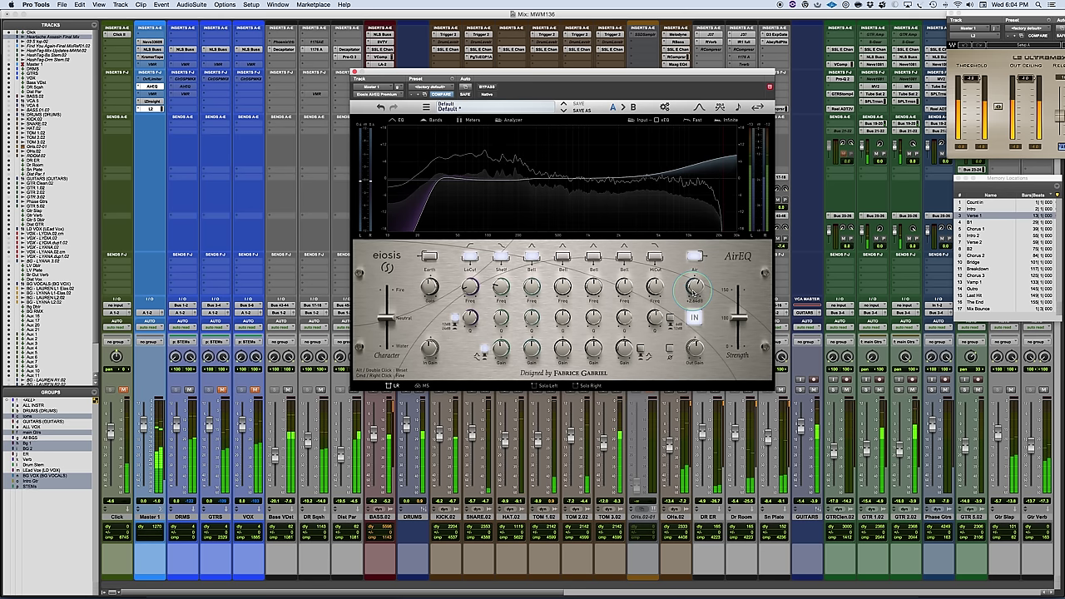
# - Turn on the high-cut band, choose a steeper filter slope range for it and raise its frequency
pyautogui.click(653, 259)
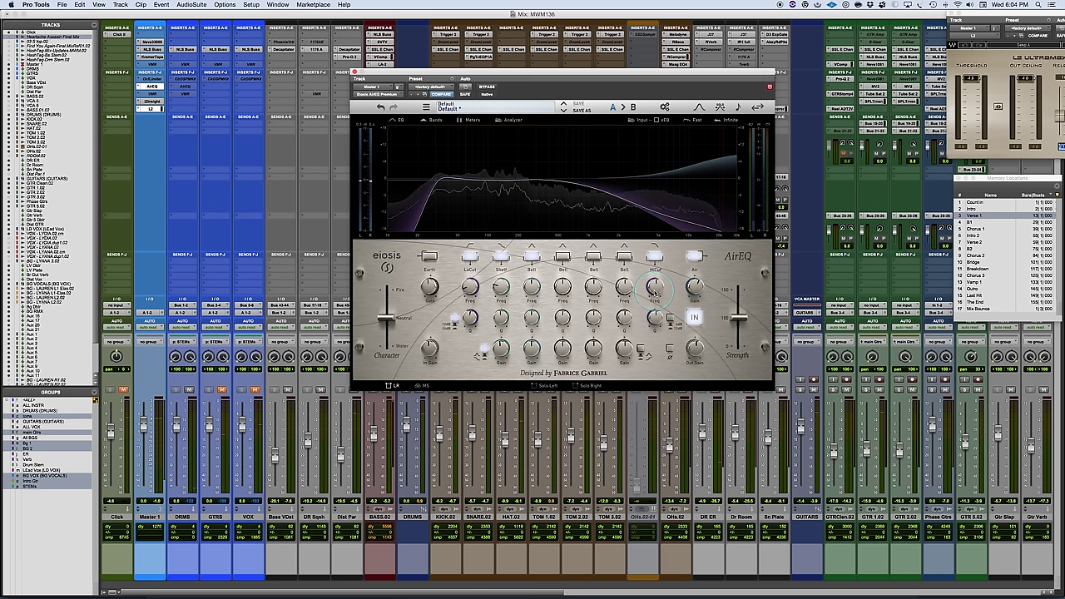
pyautogui.click(654, 253)
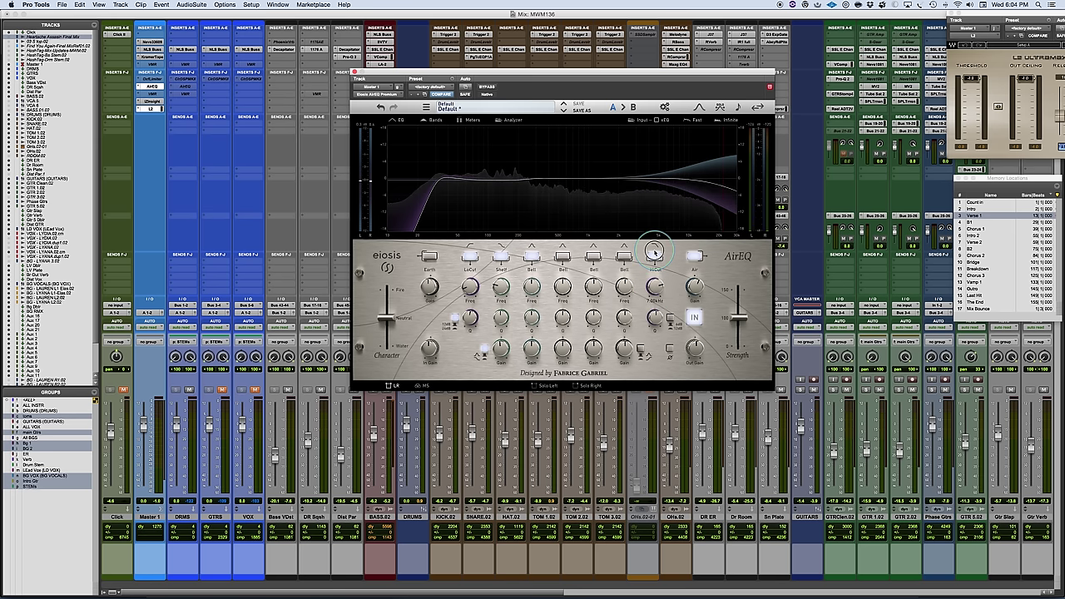
pyautogui.rightClick(669, 318)
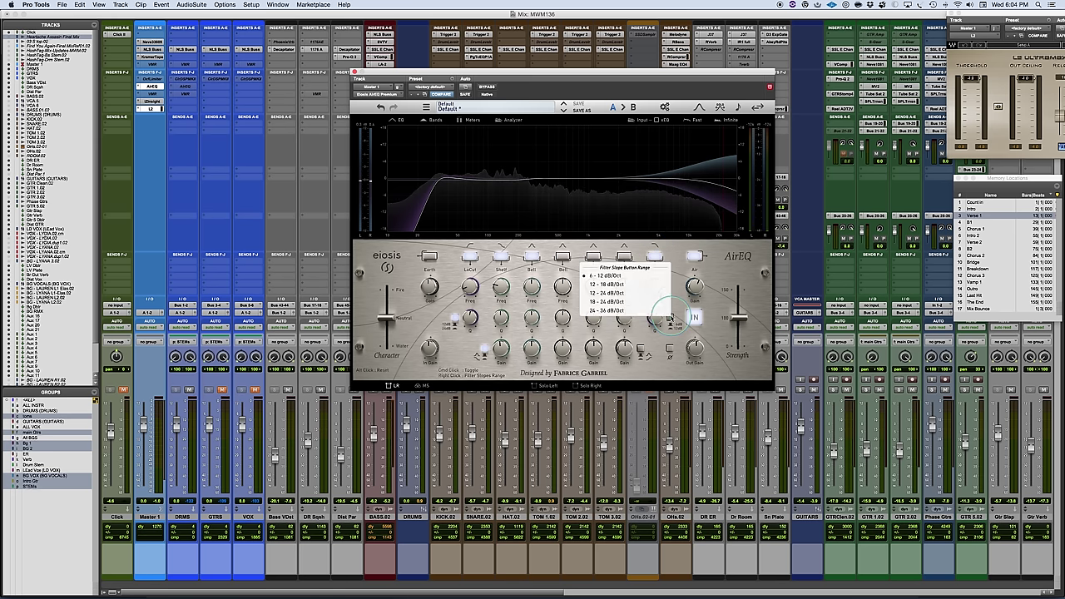
pyautogui.click(657, 310)
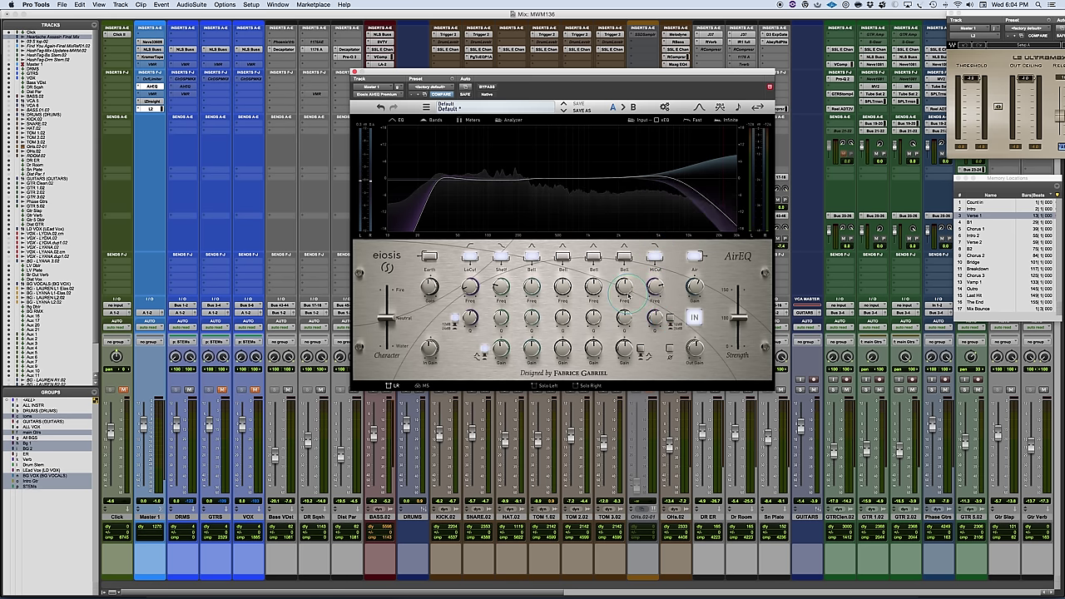
pyautogui.moveTo(655, 321); pyautogui.dragTo(656, 258)
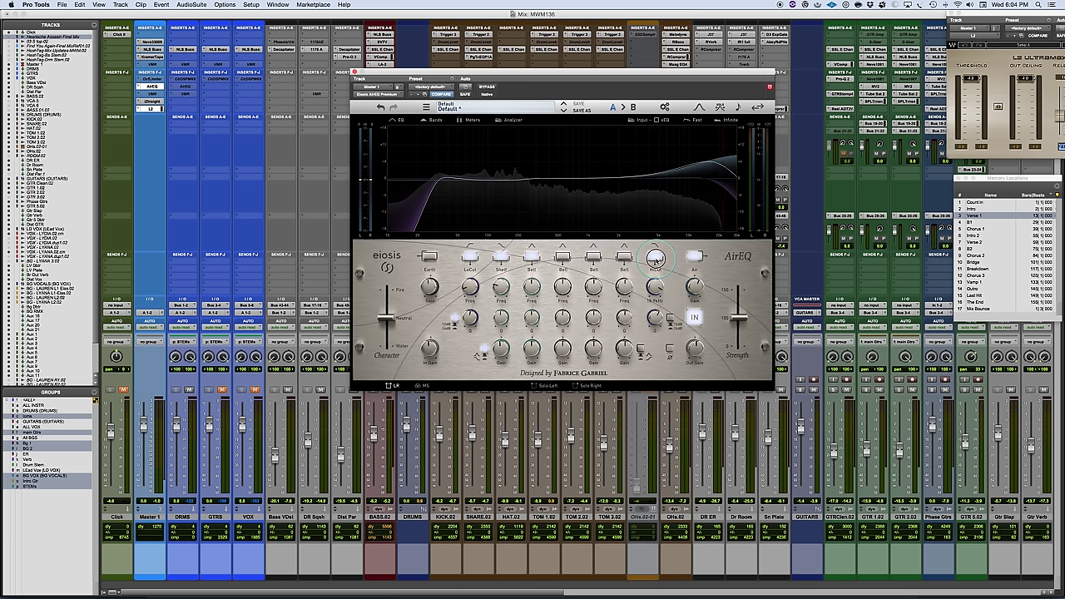
# - Switch off the Air band, raise the high-cut's Q to a resonant peak during playback, and compare the high-cut off and on
pyautogui.click(693, 256)
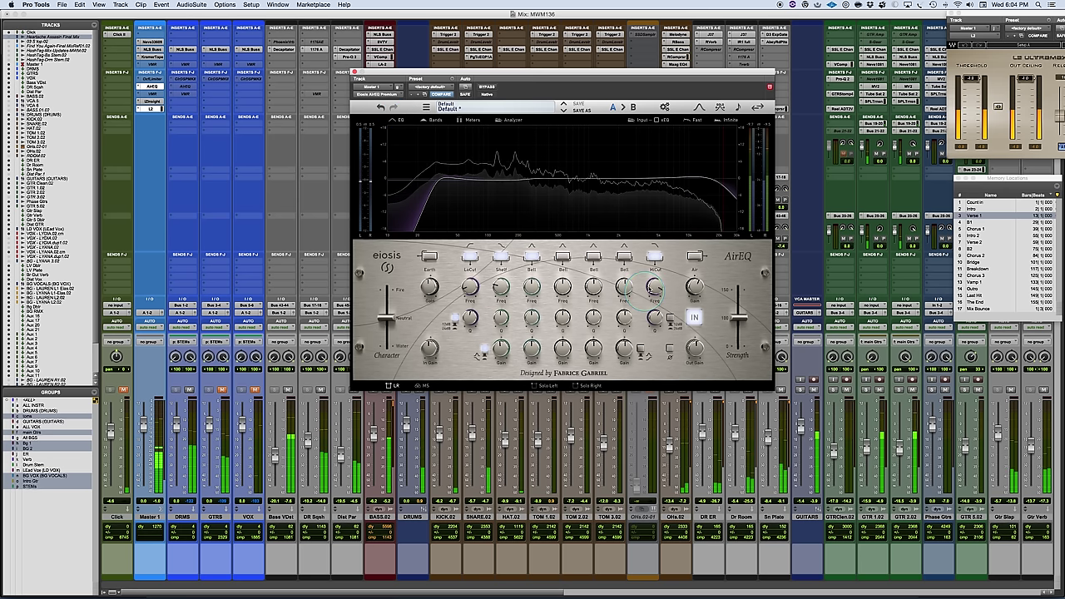
pyautogui.moveTo(656, 287)
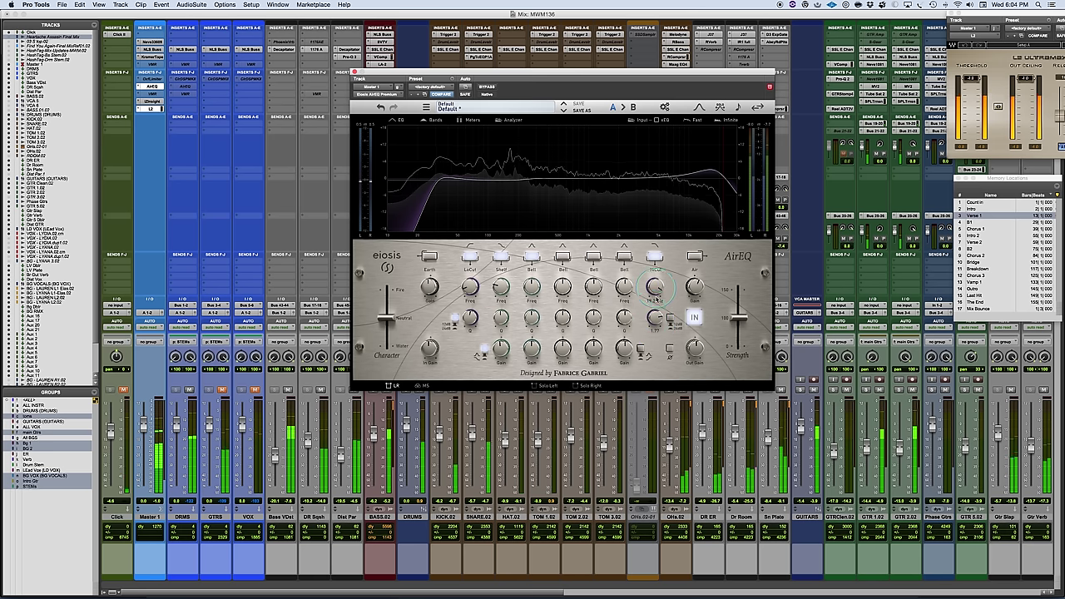
pyautogui.moveTo(656, 318); pyautogui.dragTo(654, 293)
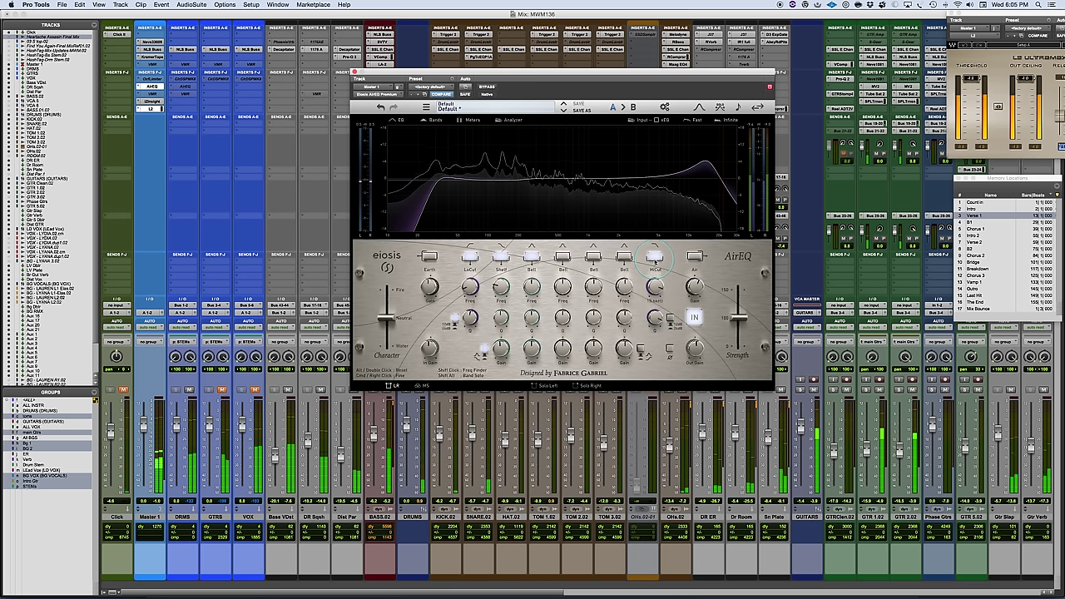
pyautogui.click(655, 257)
pyautogui.click(655, 257)
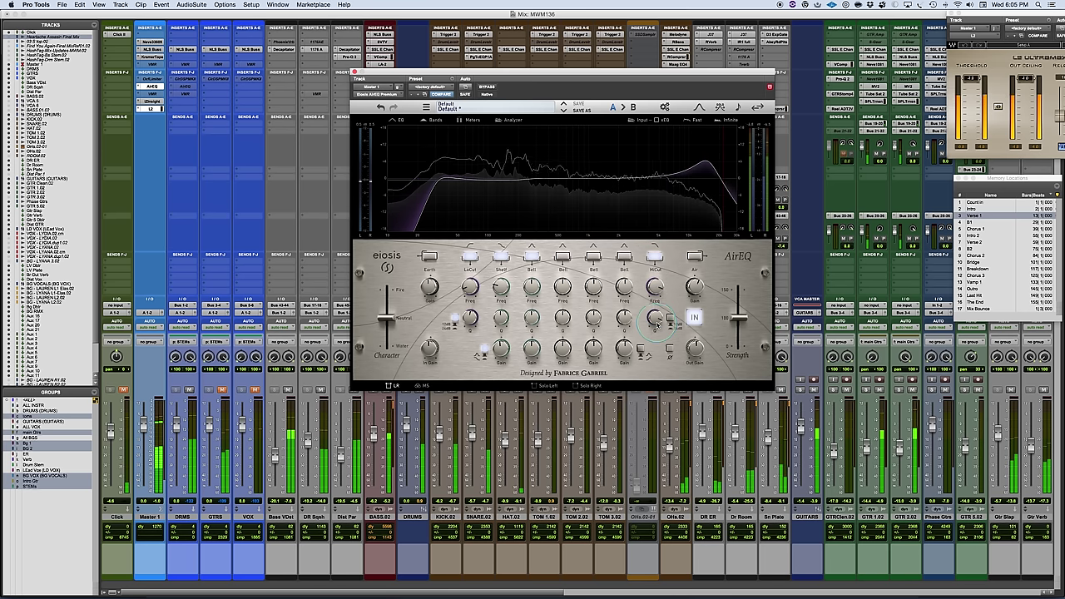
# - Lower the high-cut band's Q and switch the filter to the steeper slope of its range
pyautogui.moveTo(656, 319)
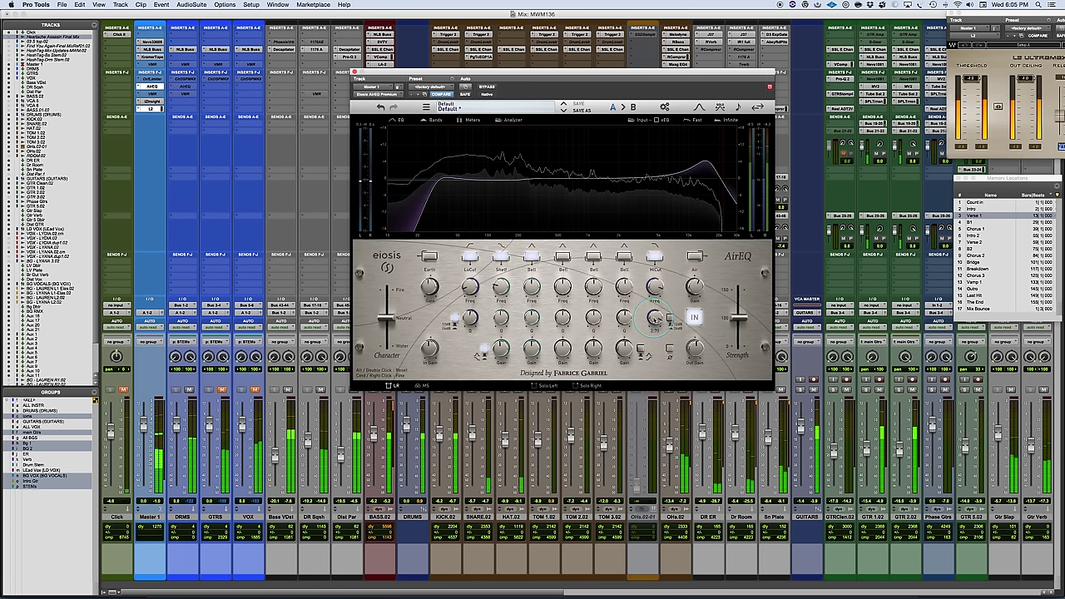
pyautogui.press('space')
pyautogui.moveTo(654, 319); pyautogui.dragTo(648, 353)
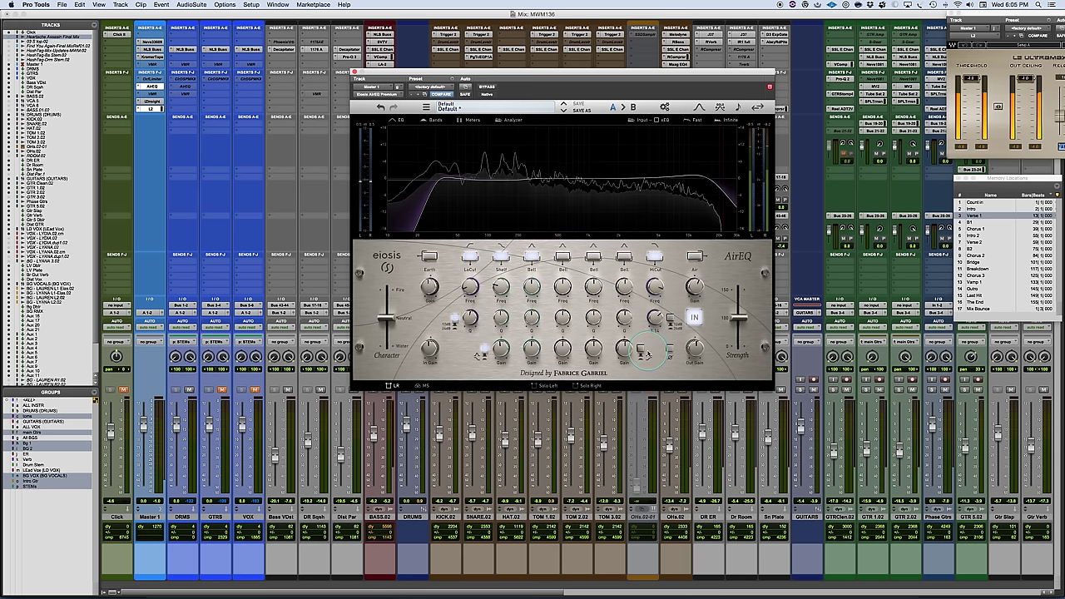
pyautogui.click(694, 317)
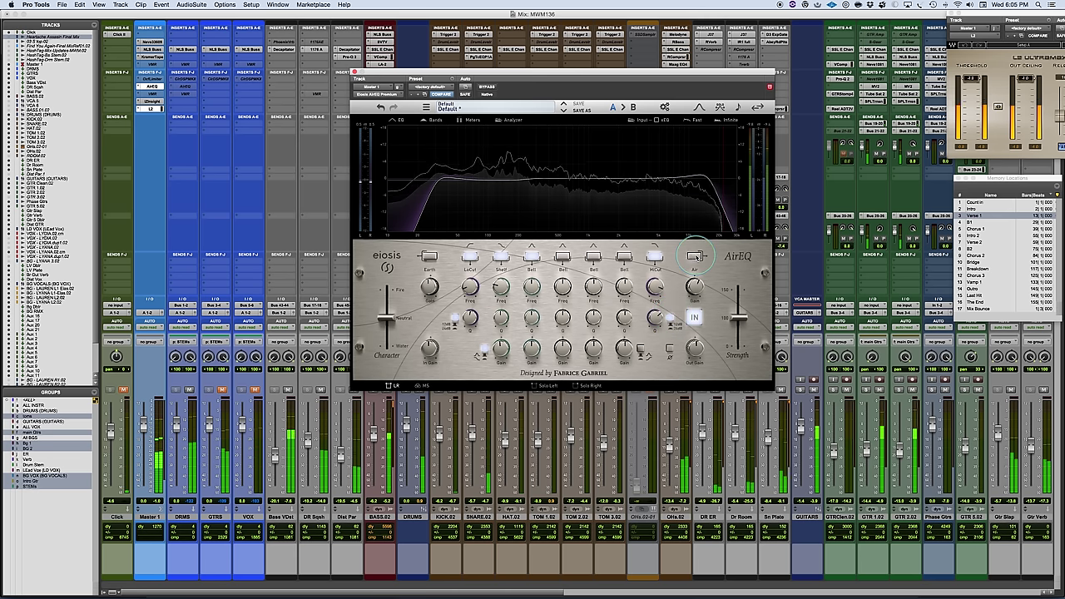
# - Turn the Air band back on with a modest boost and compare the mix with the high-cut off and on
pyautogui.click(696, 260)
pyautogui.moveTo(695, 287); pyautogui.dragTo(690, 293)
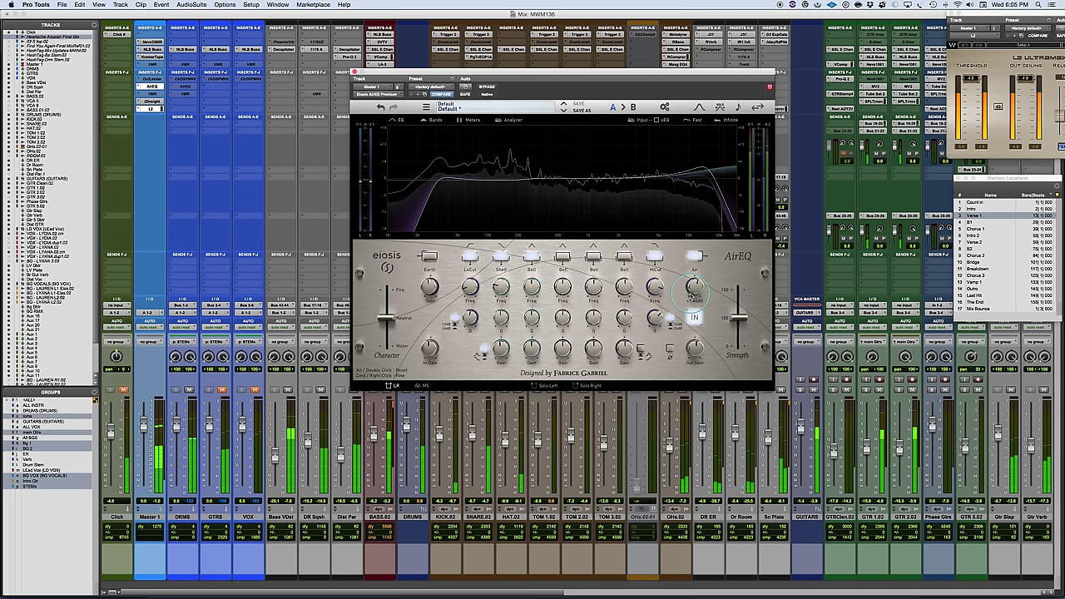
pyautogui.click(654, 257)
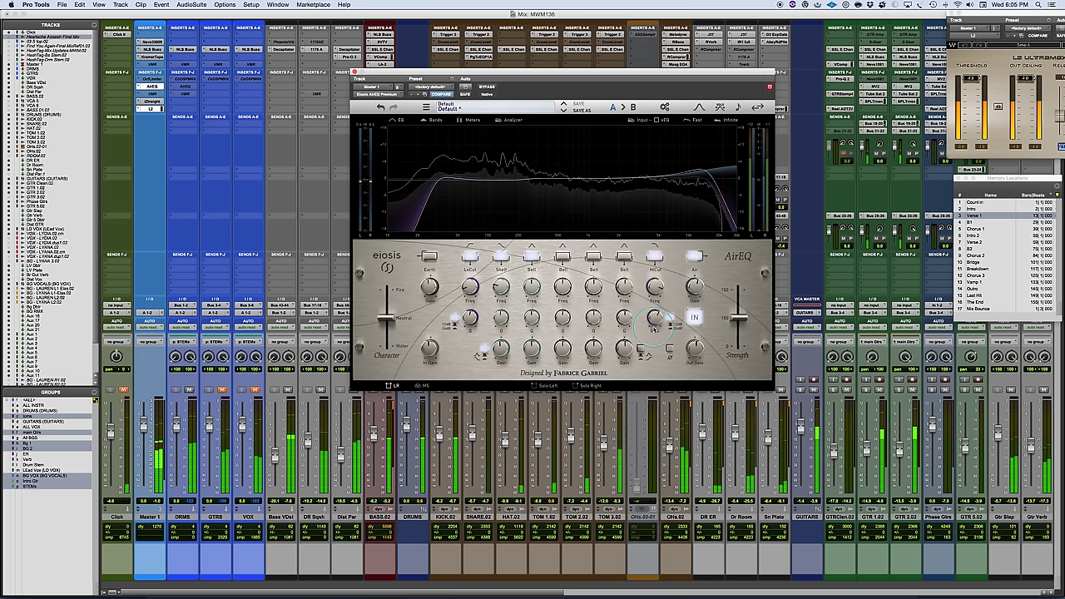
pyautogui.click(657, 255)
pyautogui.click(657, 256)
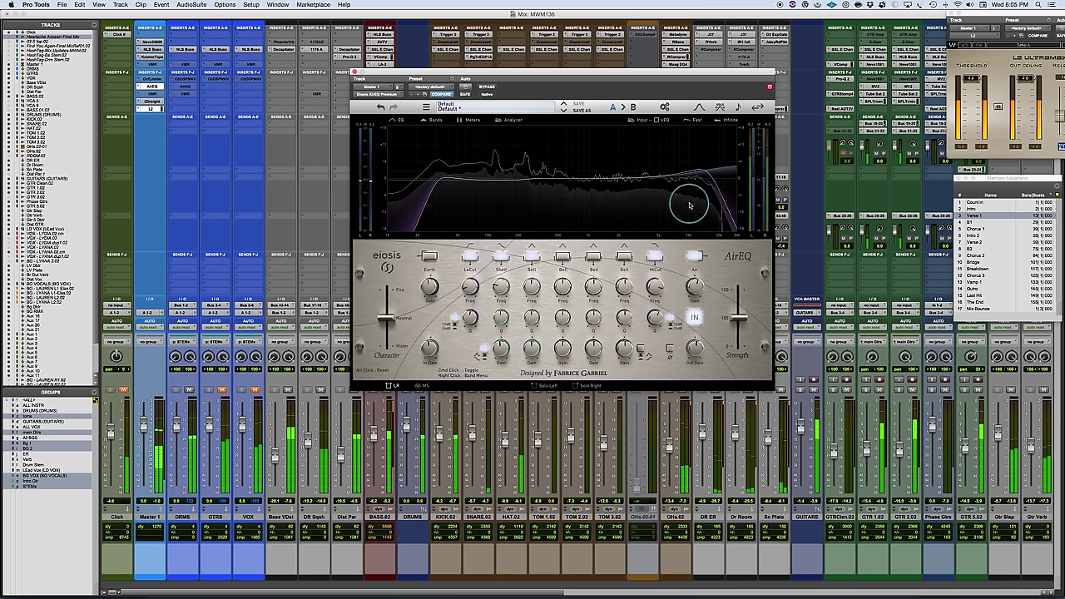
pyautogui.press('space')
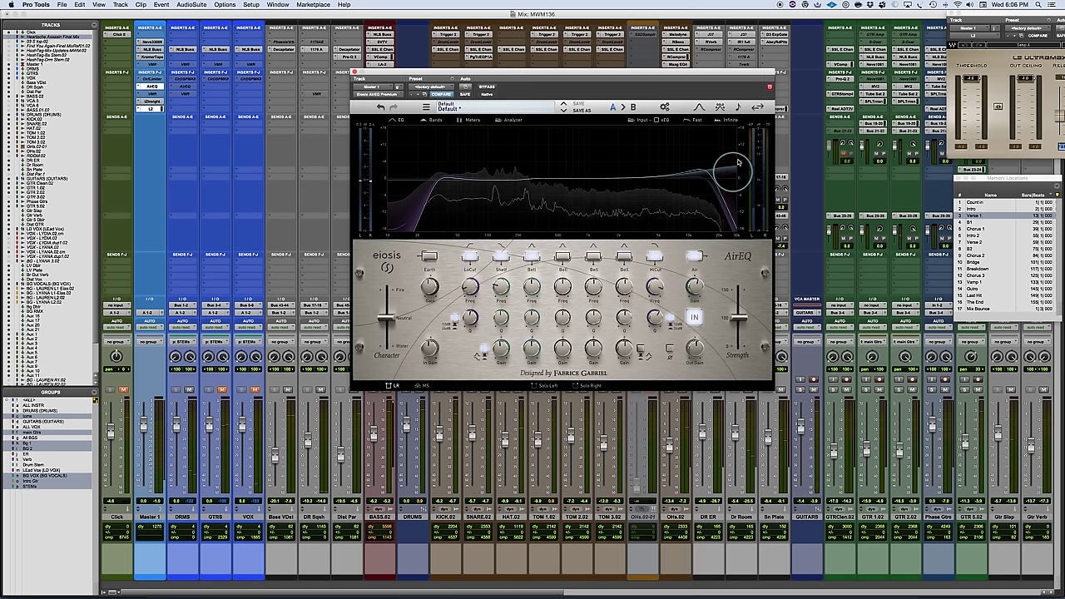
pyautogui.moveTo(708, 167); pyautogui.dragTo(735, 139)
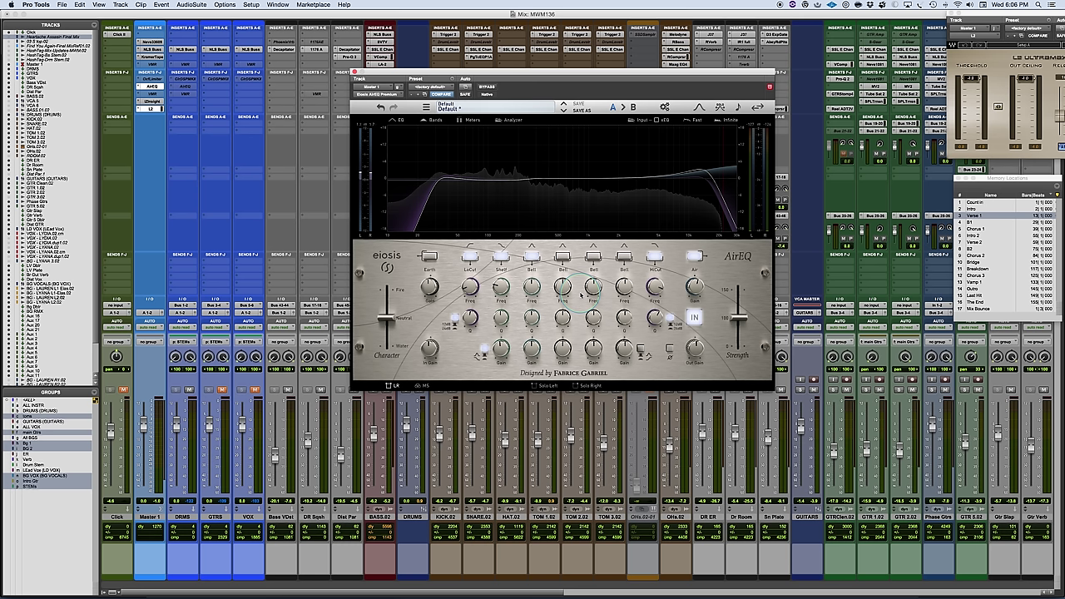
pyautogui.click(222, 390)
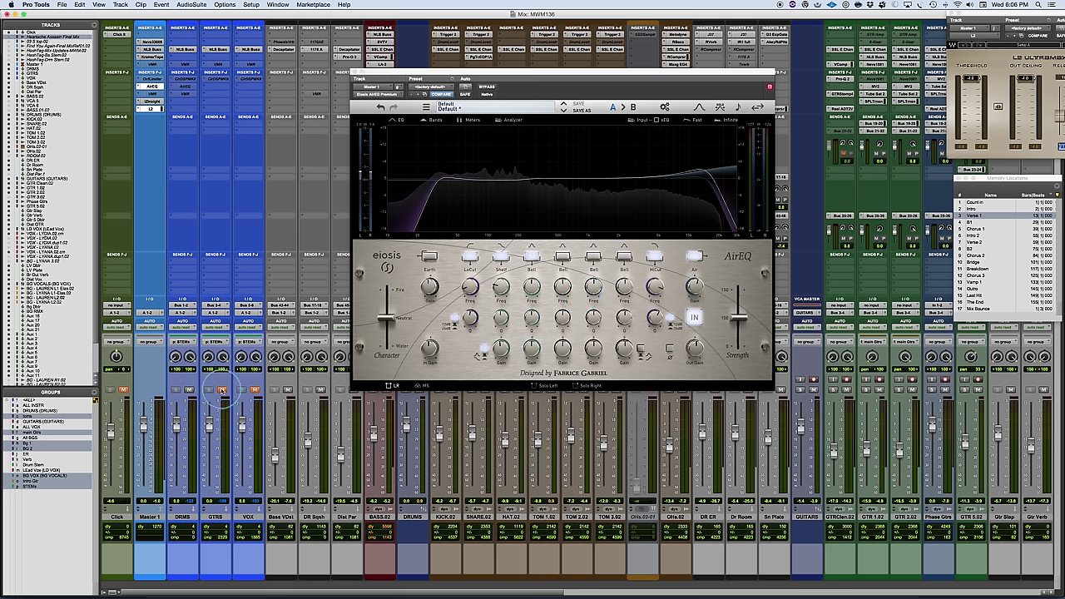
pyautogui.click(222, 392)
pyautogui.click(501, 221)
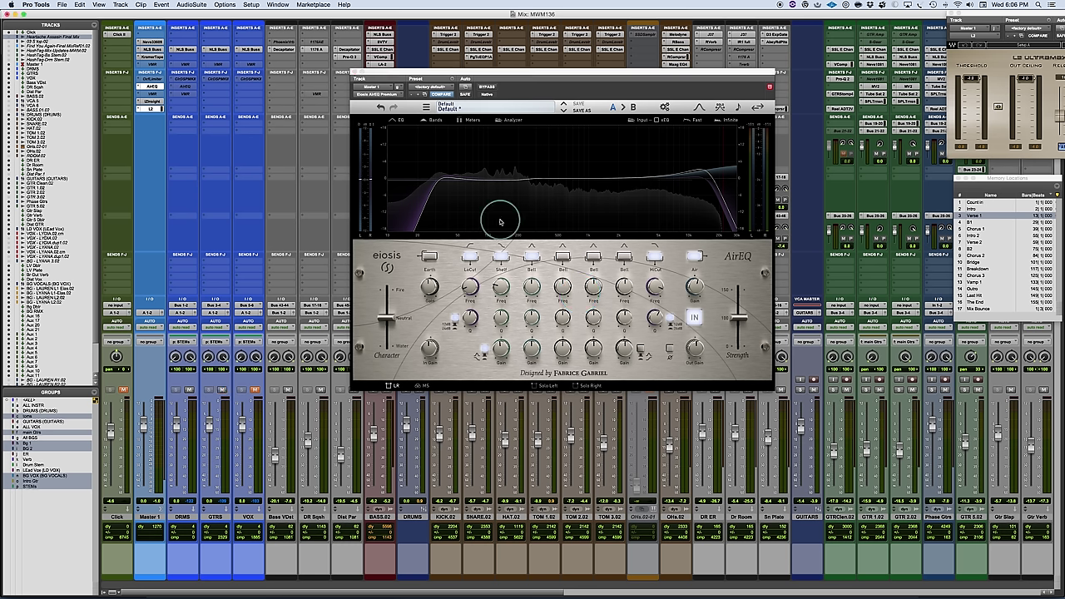
# - Play the mix and compare the complete EQ setting by toggling the AirEQ bypass
pyautogui.press('space')
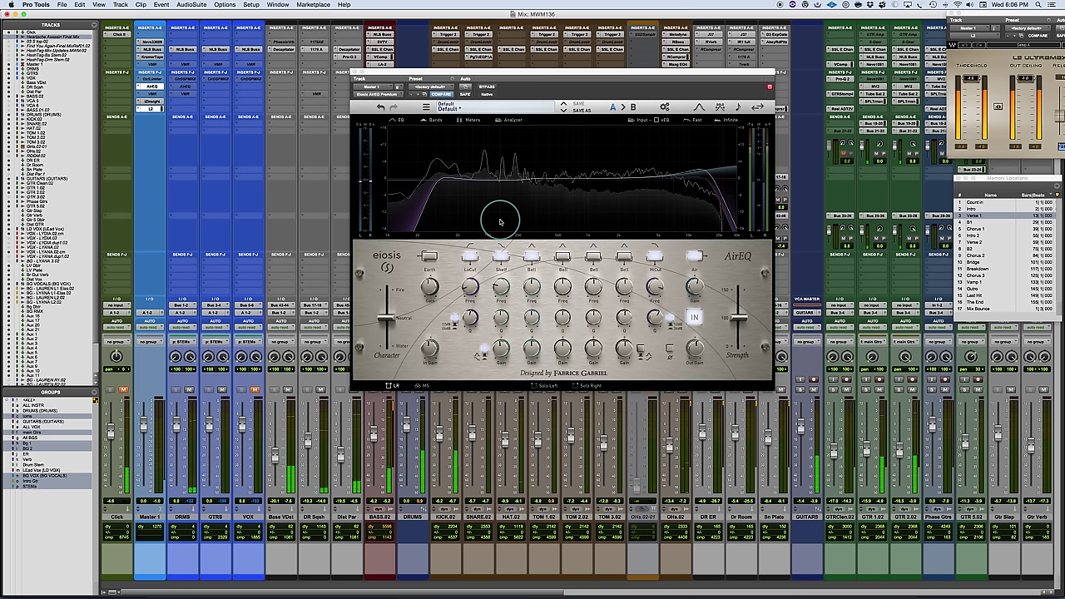
pyautogui.click(471, 113)
pyautogui.click(694, 318)
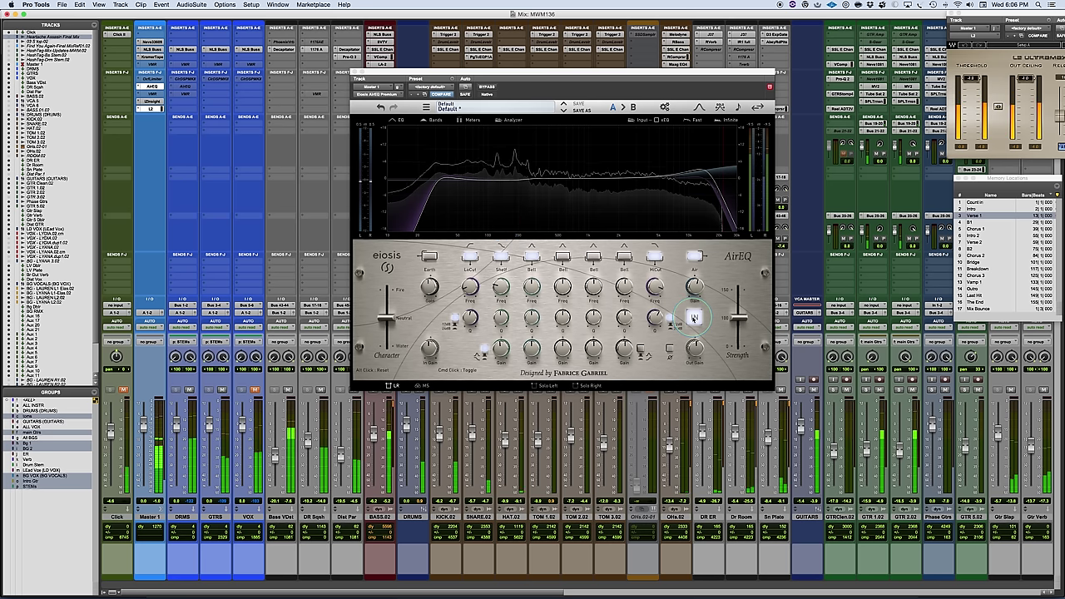
pyautogui.click(694, 318)
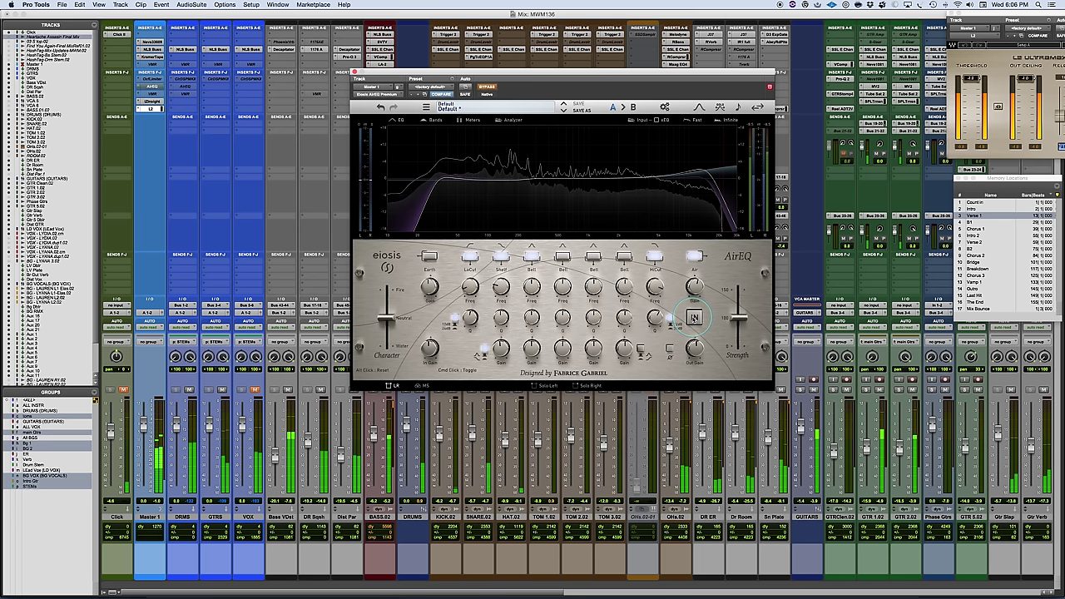
pyautogui.click(693, 317)
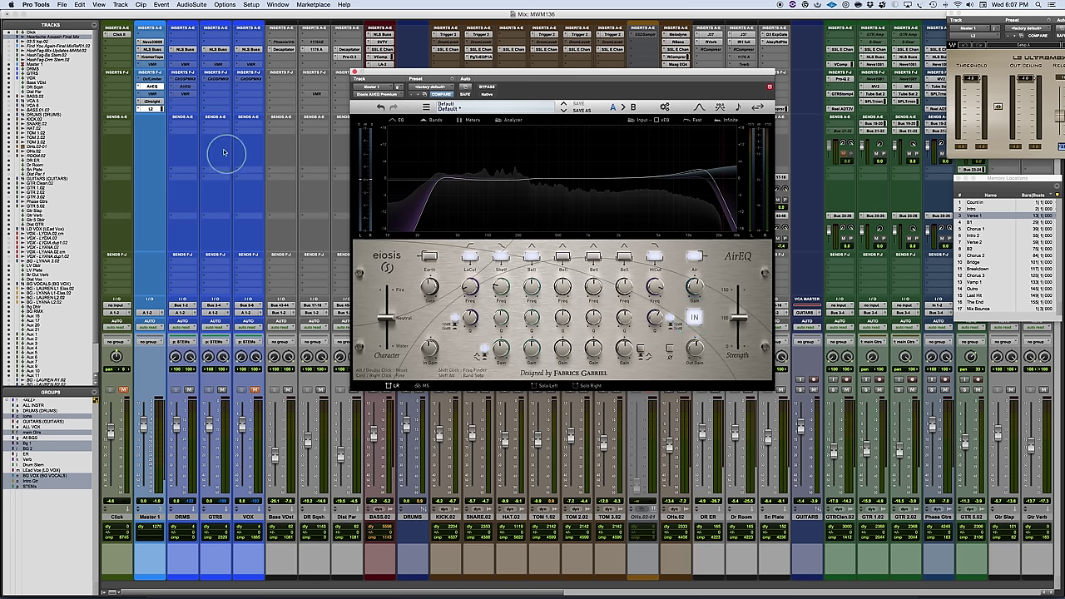
# - Move the AirEQ insert from the Master 1 track to DRMS and copy it to the GTRS track
pyautogui.click(150, 86)
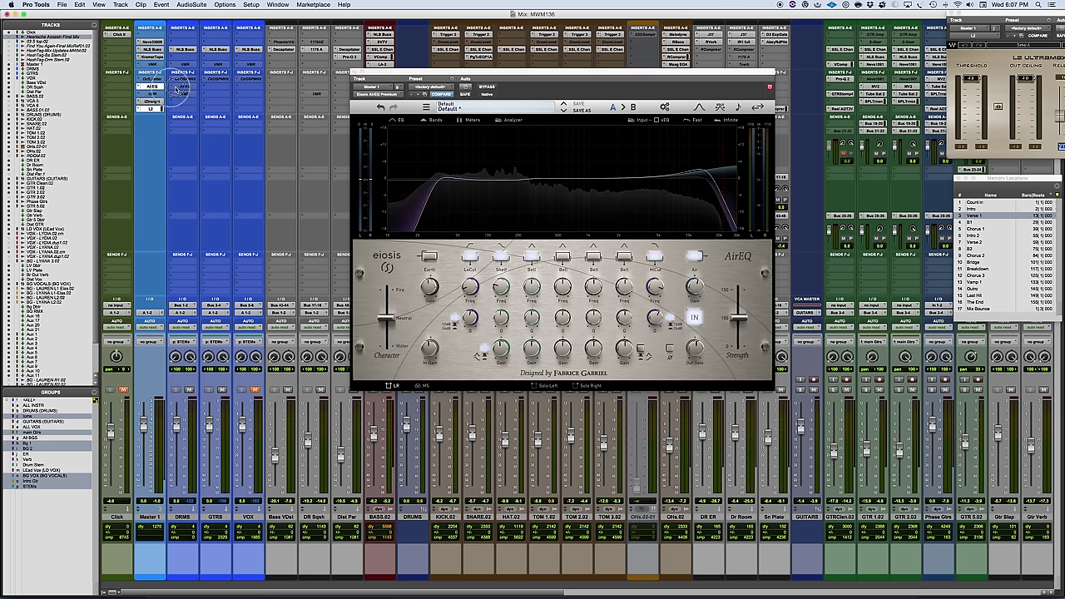
pyautogui.click(185, 88)
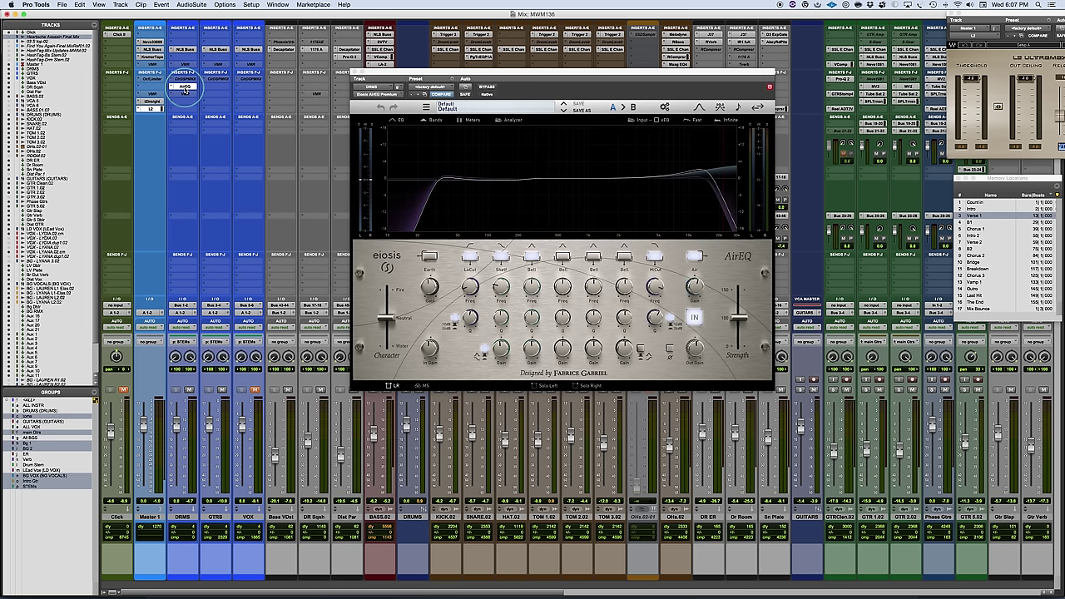
pyautogui.moveTo(184, 88); pyautogui.dragTo(215, 88)
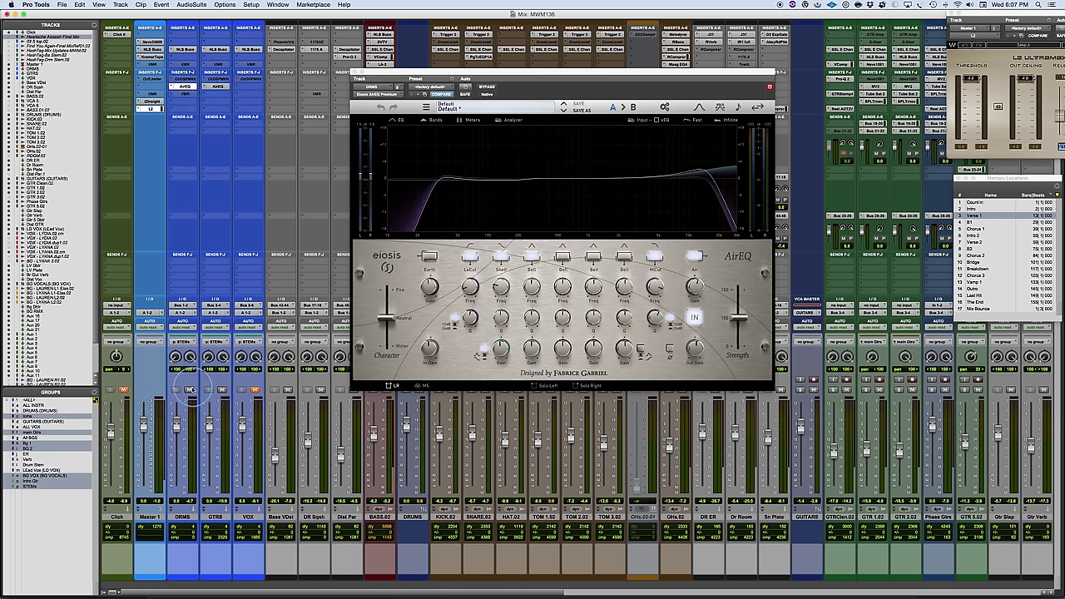
# - Open the AirEQ on the GTRS track, reset all its settings and start playback
pyautogui.click(218, 88)
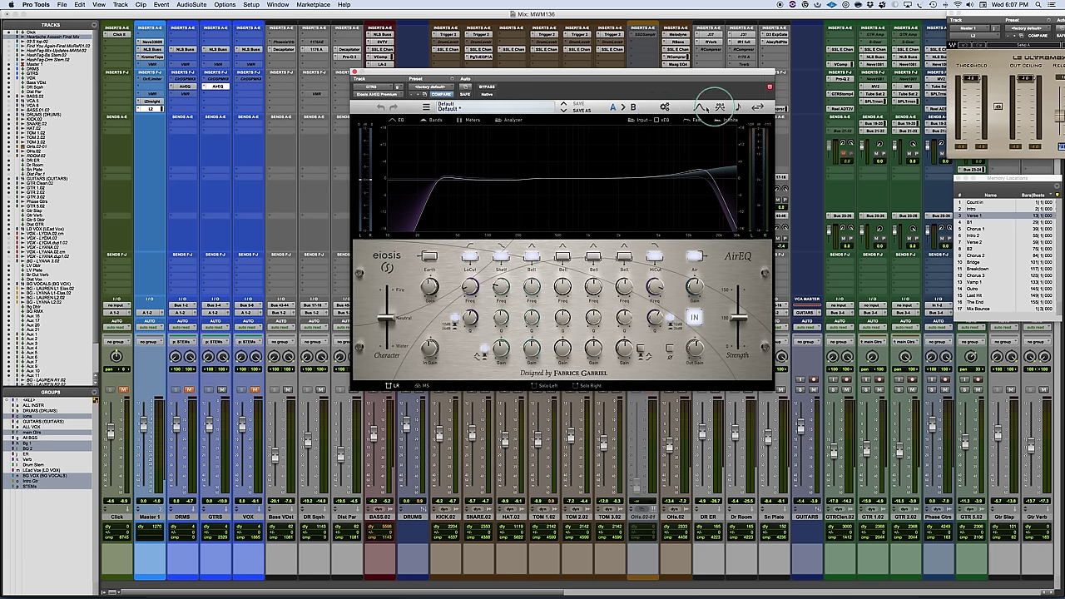
pyautogui.click(664, 106)
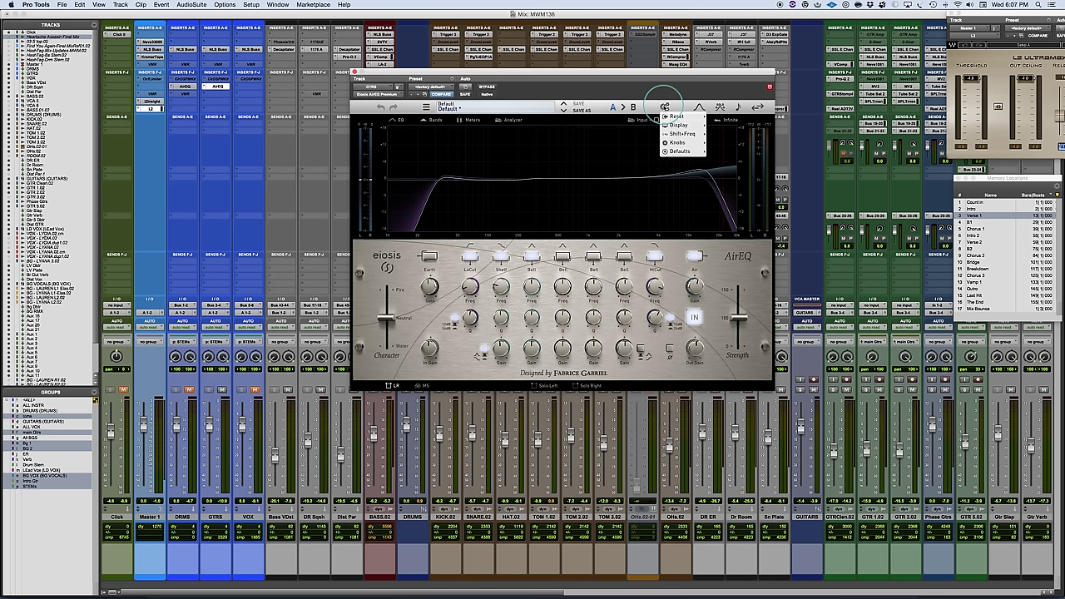
pyautogui.click(676, 116)
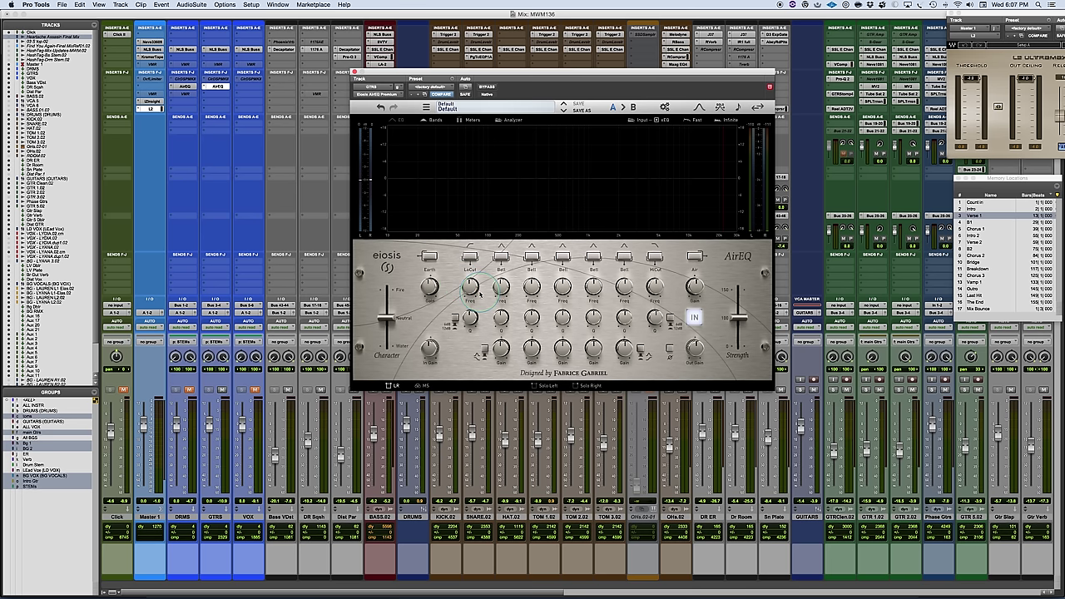
pyautogui.press('space')
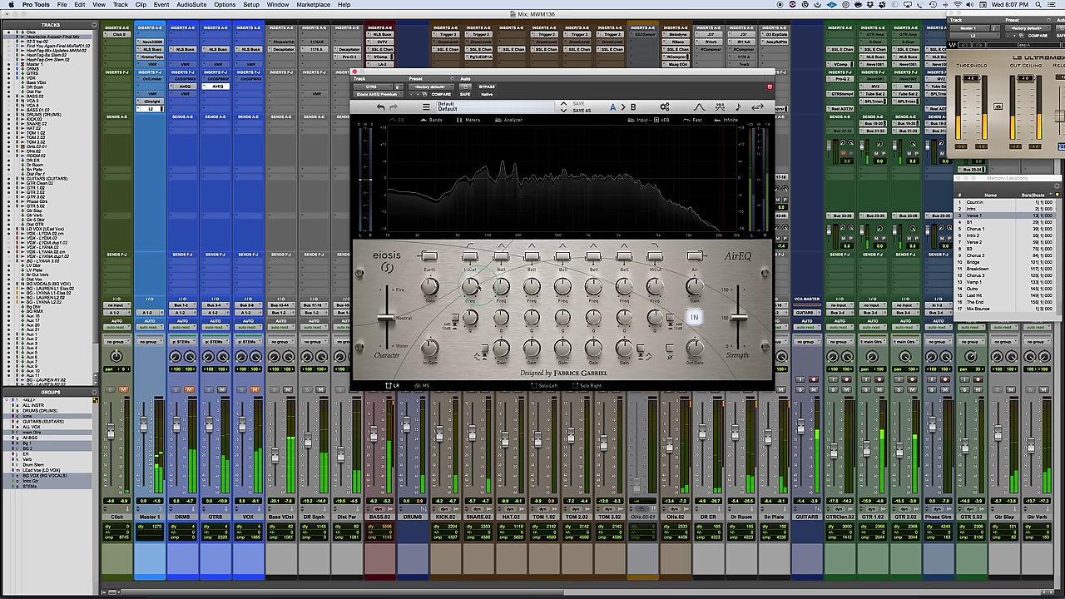
# - Turn on the second bell band, sweep its frequency with the frequency finder during playback, and boost its gain
pyautogui.moveTo(501, 287)
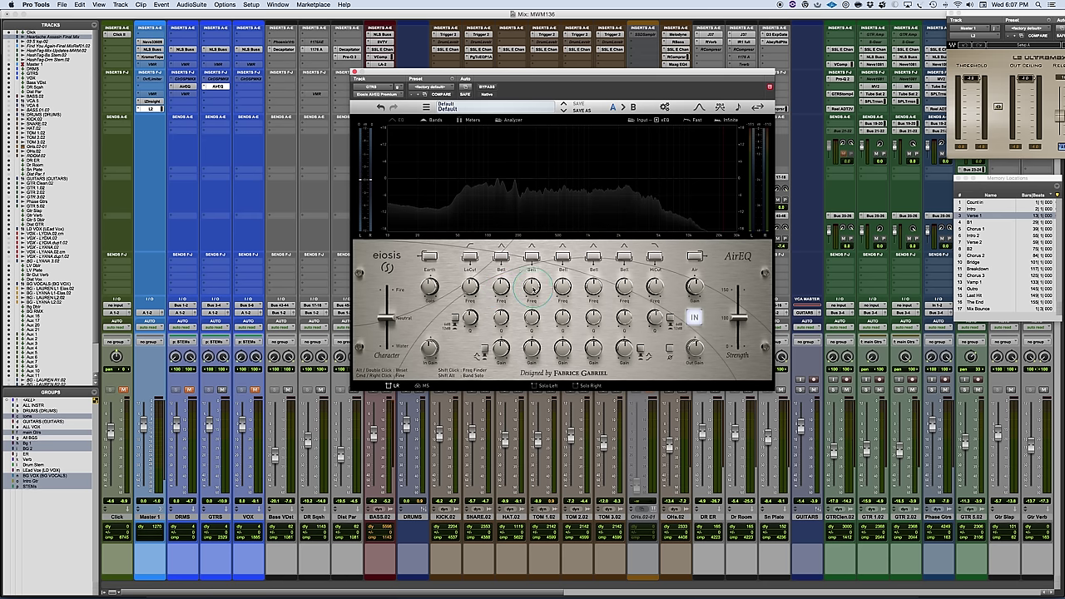
pyautogui.moveTo(532, 287)
pyautogui.mouseDown()
pyautogui.moveTo(523, 329)
pyautogui.moveTo(530, 291)
pyautogui.mouseUp()
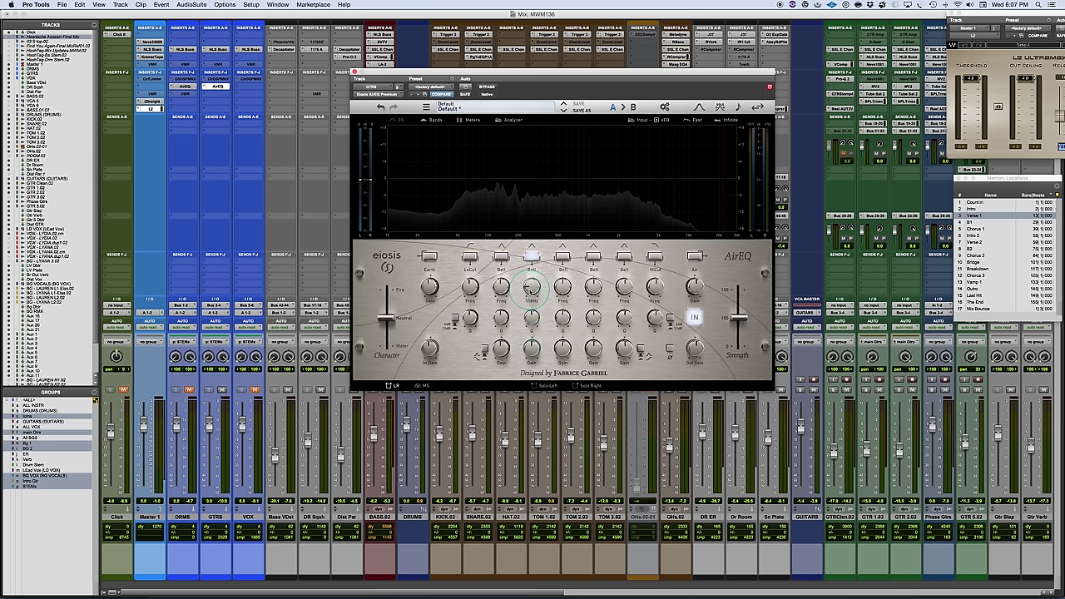
pyautogui.keyDown('shift'); pyautogui.click(530, 289); pyautogui.keyUp('shift')
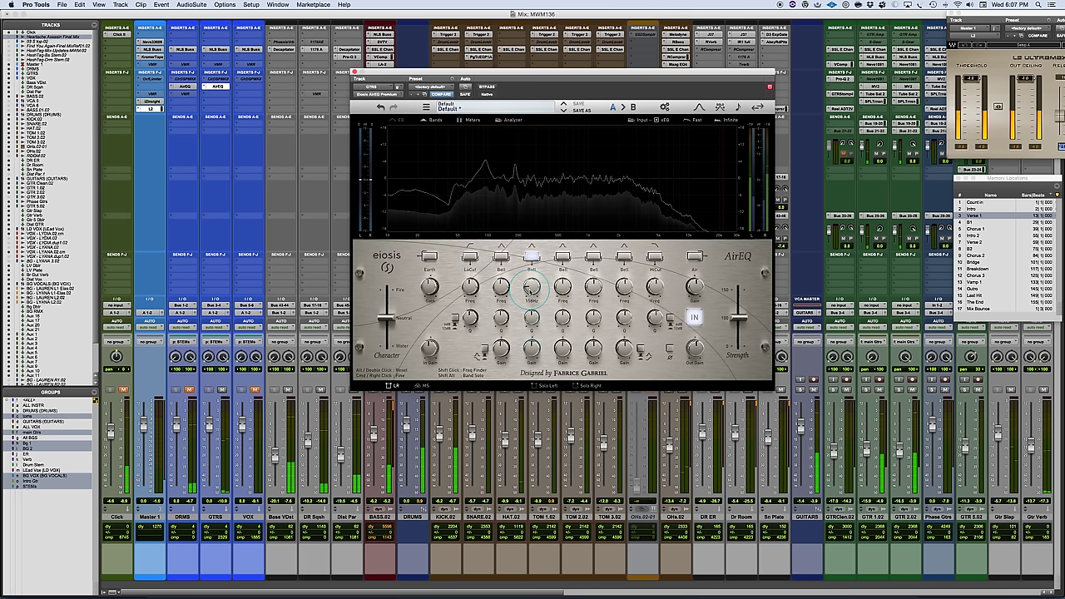
pyautogui.moveTo(530, 290); pyautogui.dragTo(528, 294)
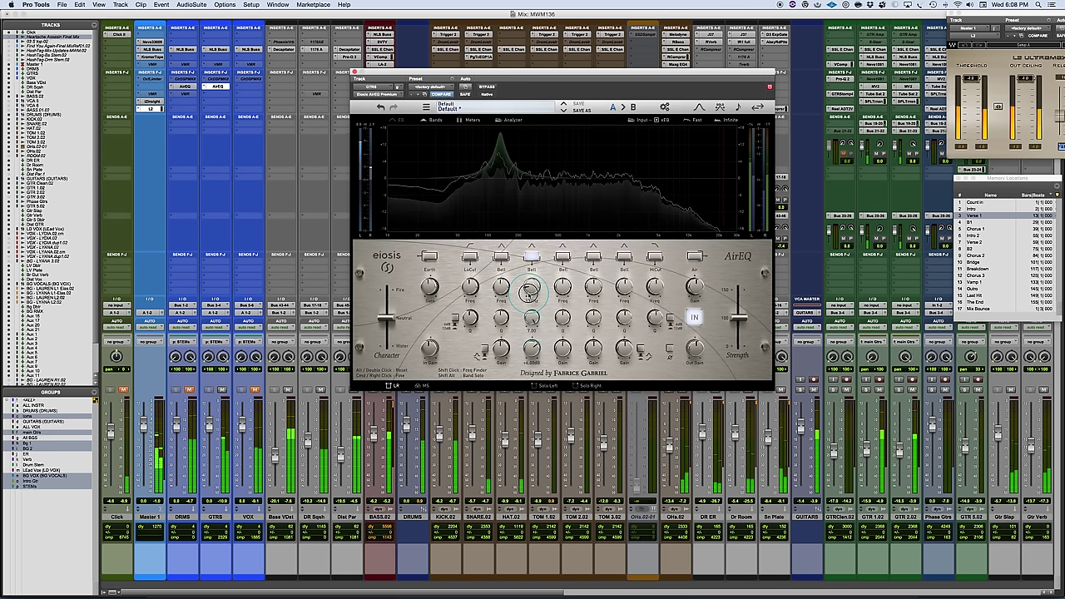
pyautogui.doubleClick(527, 291)
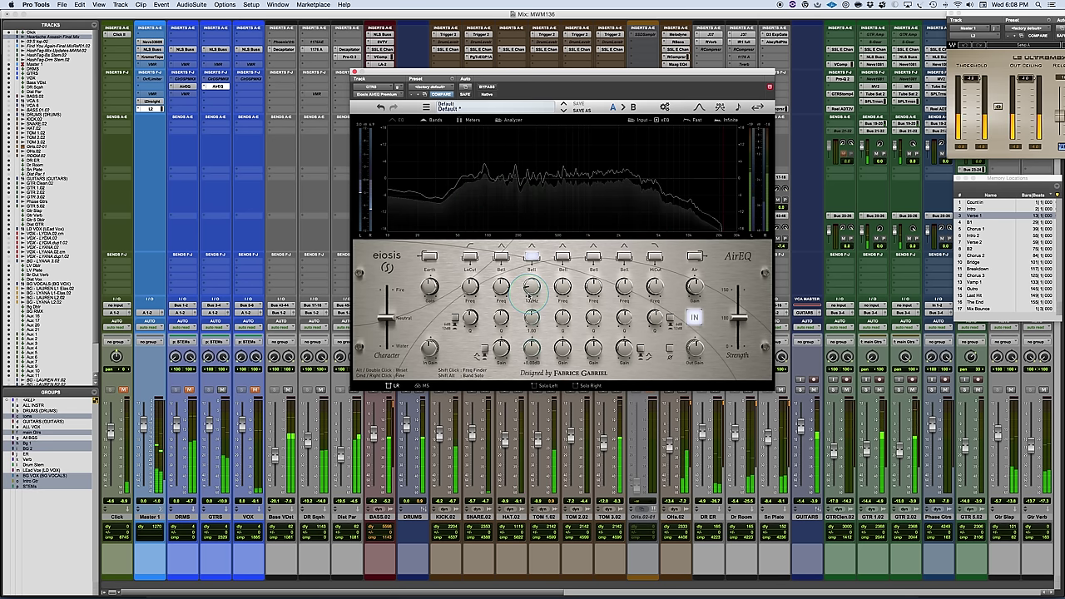
pyautogui.press('space')
pyautogui.moveTo(528, 344); pyautogui.dragTo(527, 329)
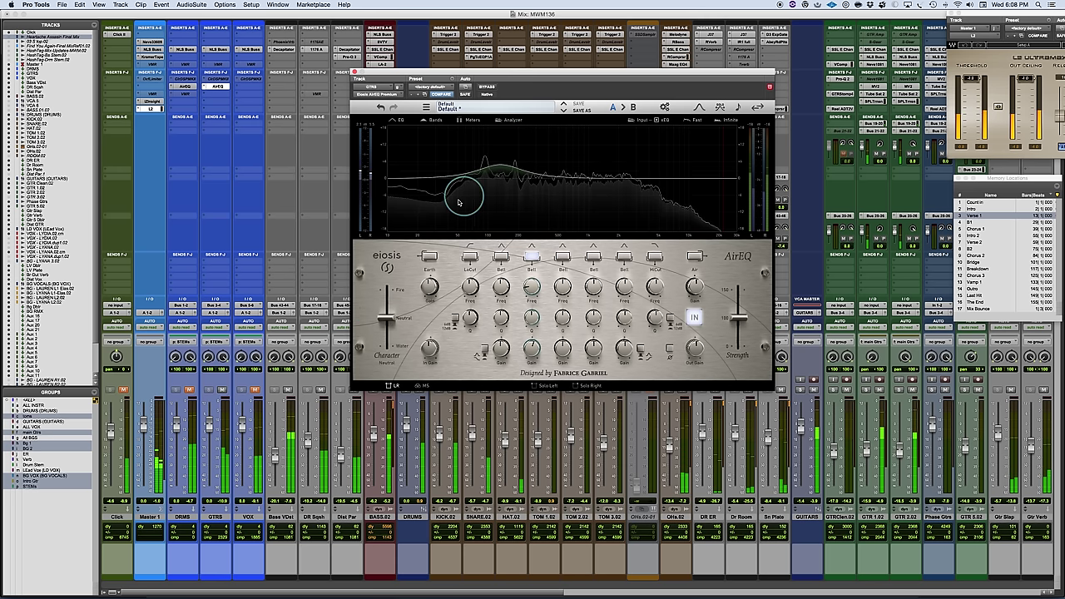
# - Set the global Character to 100% Fire and narrow the second bell's Q to about 3.20
pyautogui.moveTo(384, 319)
pyautogui.moveTo(385, 319); pyautogui.dragTo(383, 264)
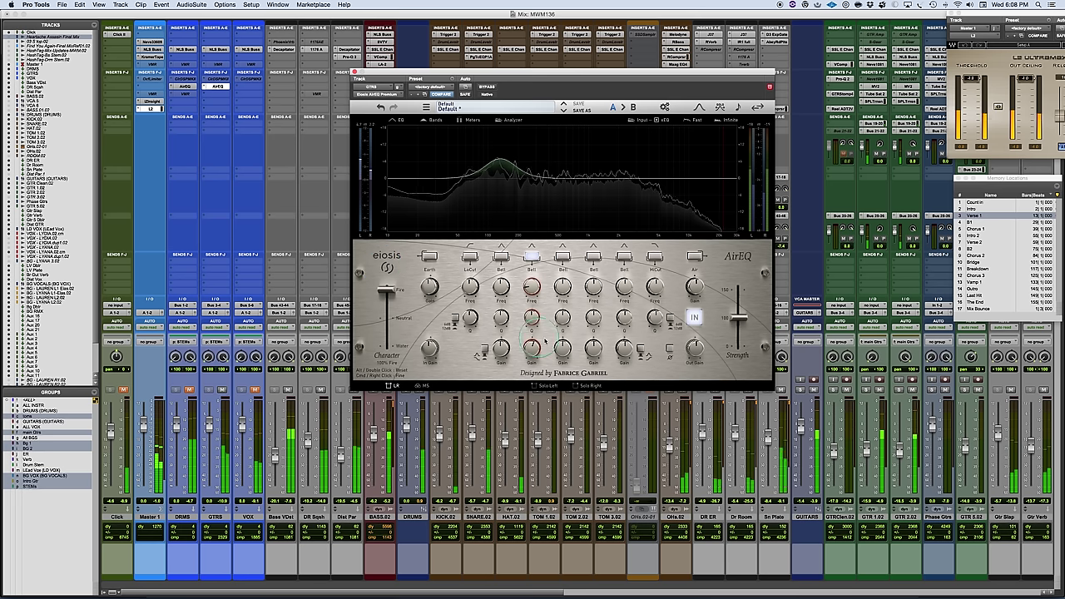
pyautogui.moveTo(532, 315)
pyautogui.moveTo(532, 316); pyautogui.dragTo(531, 268)
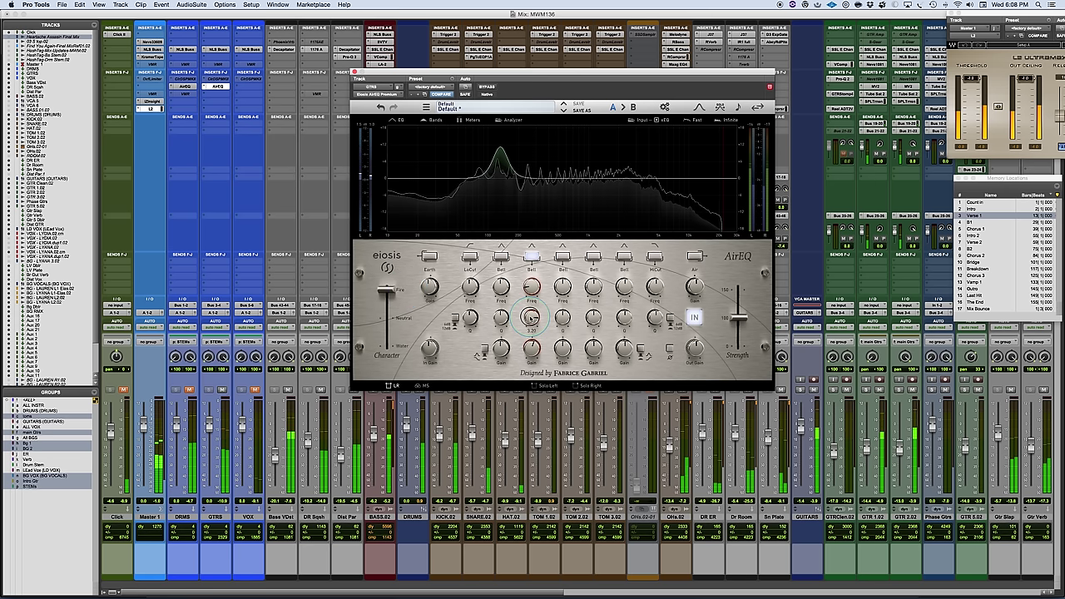
# - Set the global Character to 100% Water and readjust the second bell's gain and Q while listening
pyautogui.moveTo(400, 297); pyautogui.dragTo(396, 385)
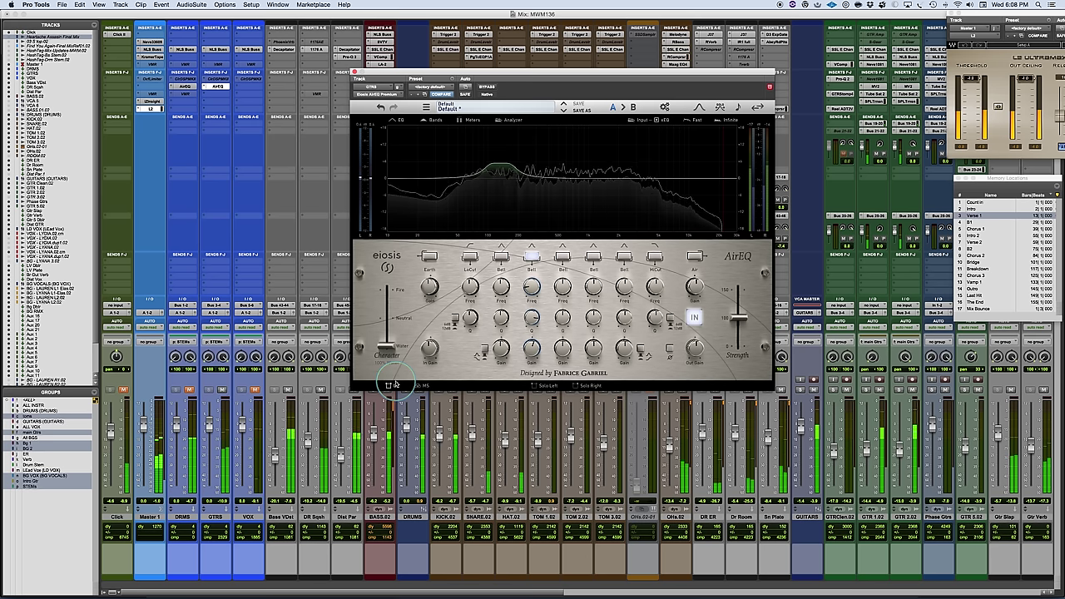
pyautogui.moveTo(385, 346)
pyautogui.mouseDown()
pyautogui.moveTo(387, 268)
pyautogui.moveTo(387, 344)
pyautogui.mouseUp()
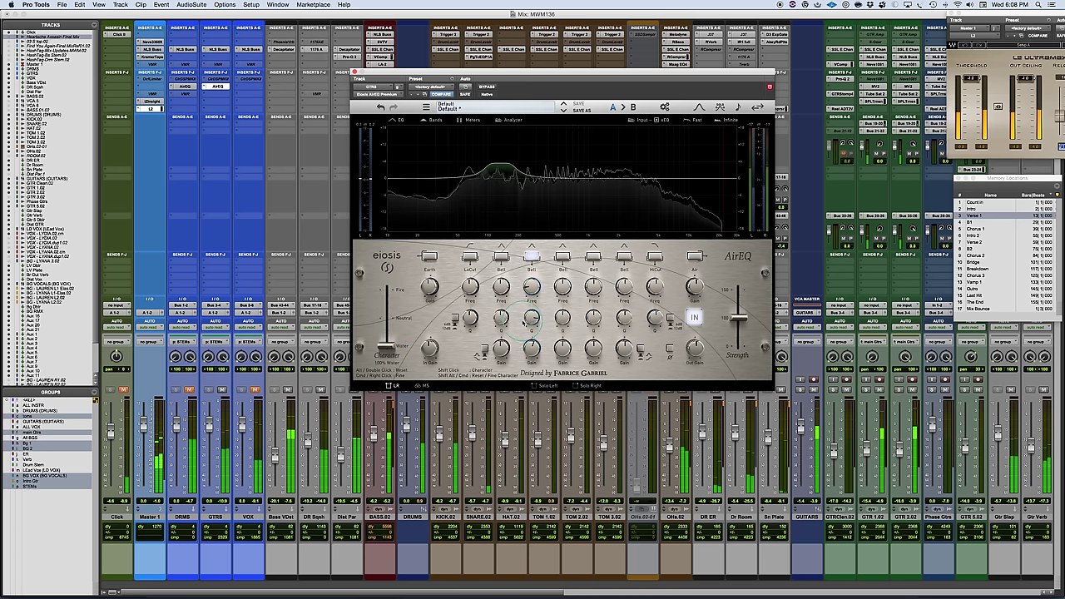
pyautogui.moveTo(529, 328); pyautogui.dragTo(530, 341)
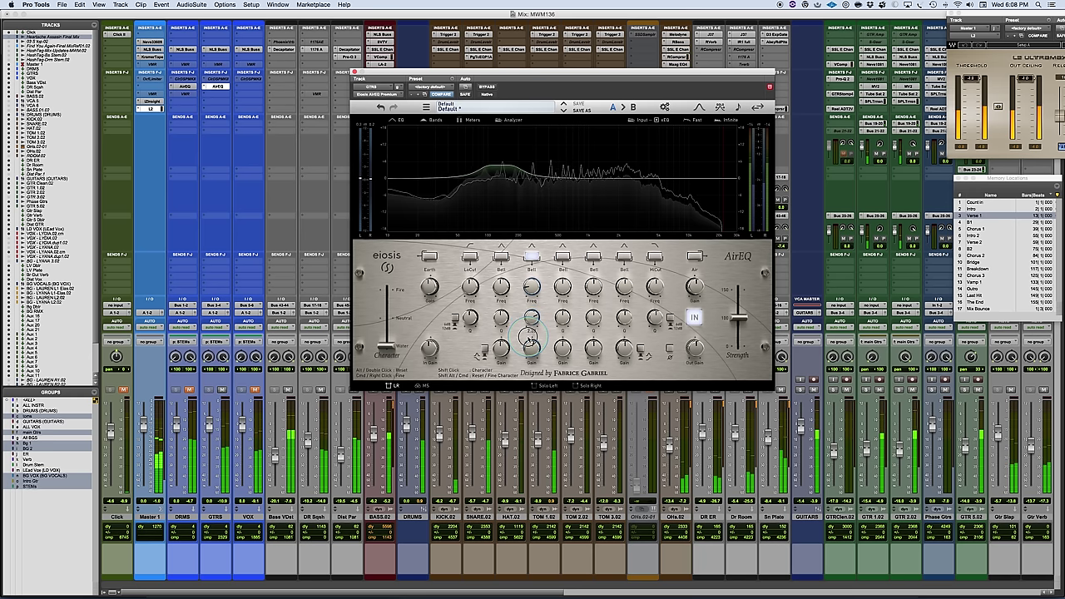
pyautogui.press('space')
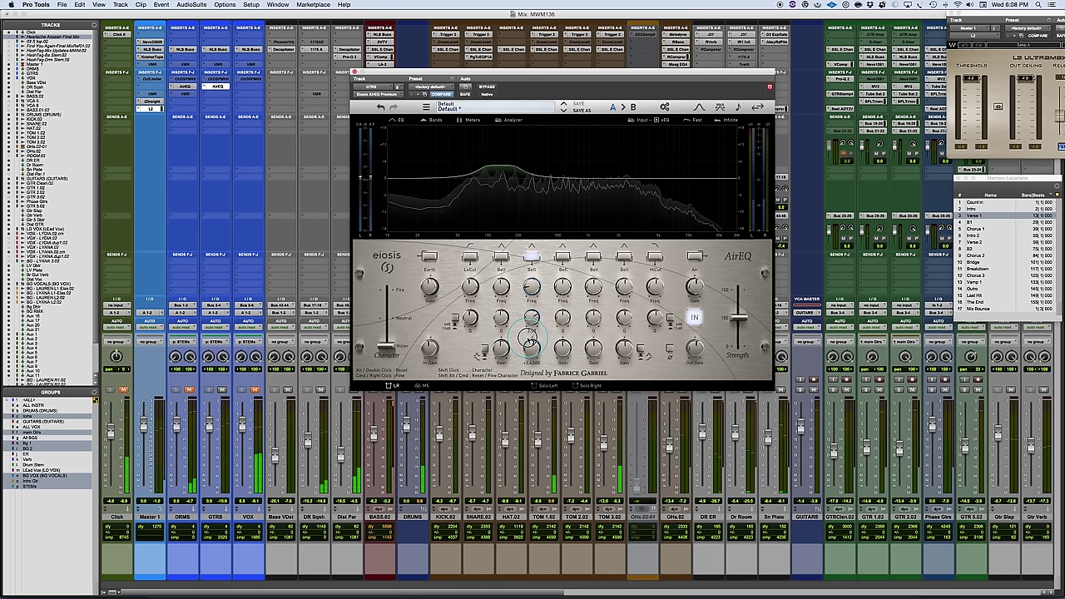
pyautogui.moveTo(531, 319)
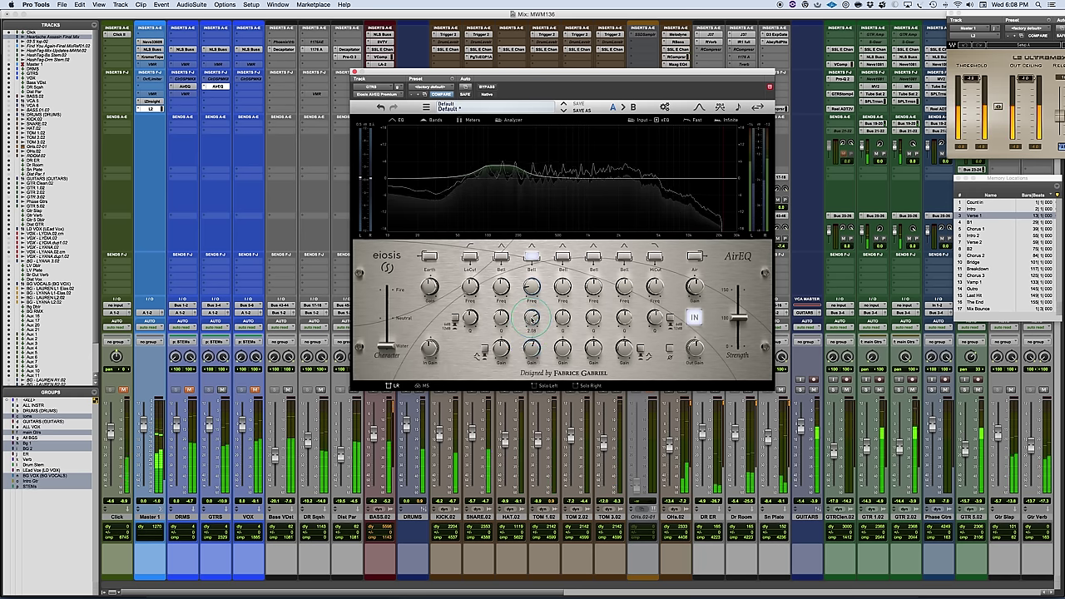
pyautogui.moveTo(530, 318); pyautogui.dragTo(528, 327)
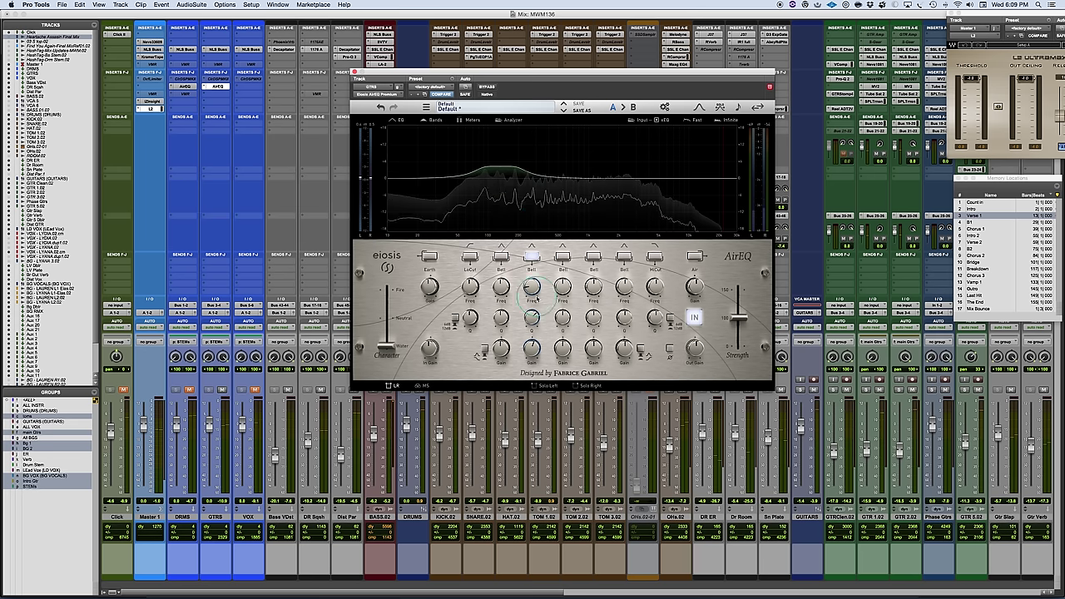
# - Audition the bell boost with full Fire and with Water Character, and reset the global Character to Neutral
pyautogui.click(386, 356)
pyautogui.moveTo(387, 348); pyautogui.dragTo(386, 245)
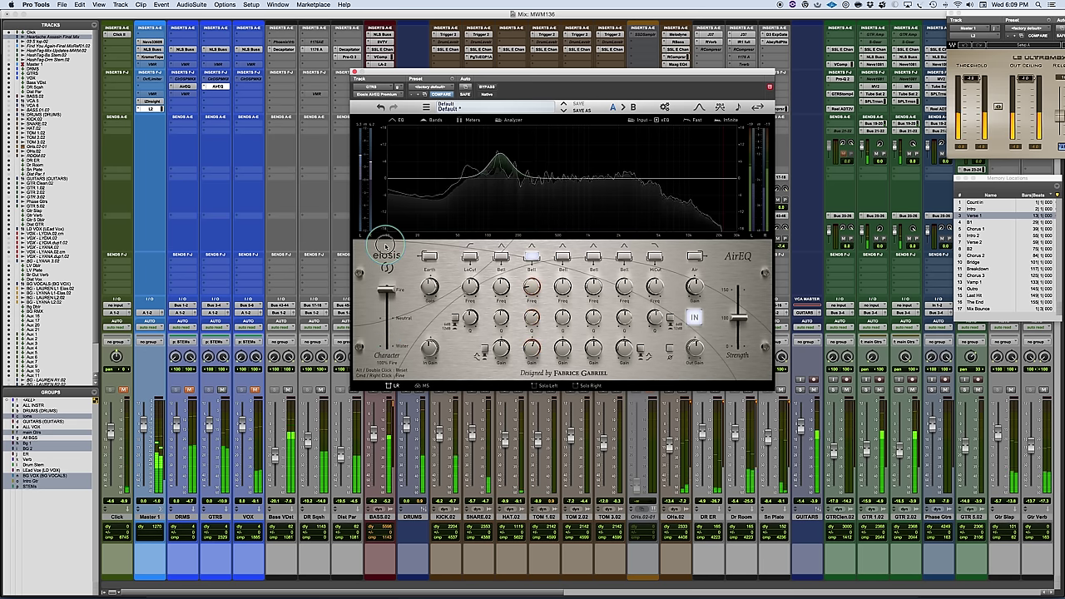
pyautogui.moveTo(386, 245); pyautogui.dragTo(387, 340)
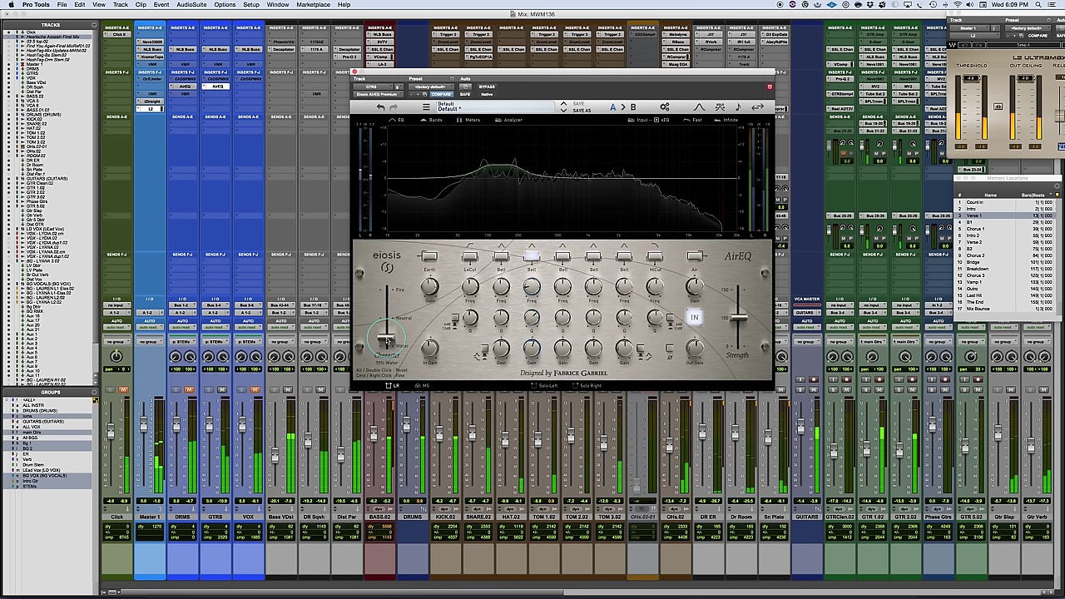
pyautogui.doubleClick(374, 326)
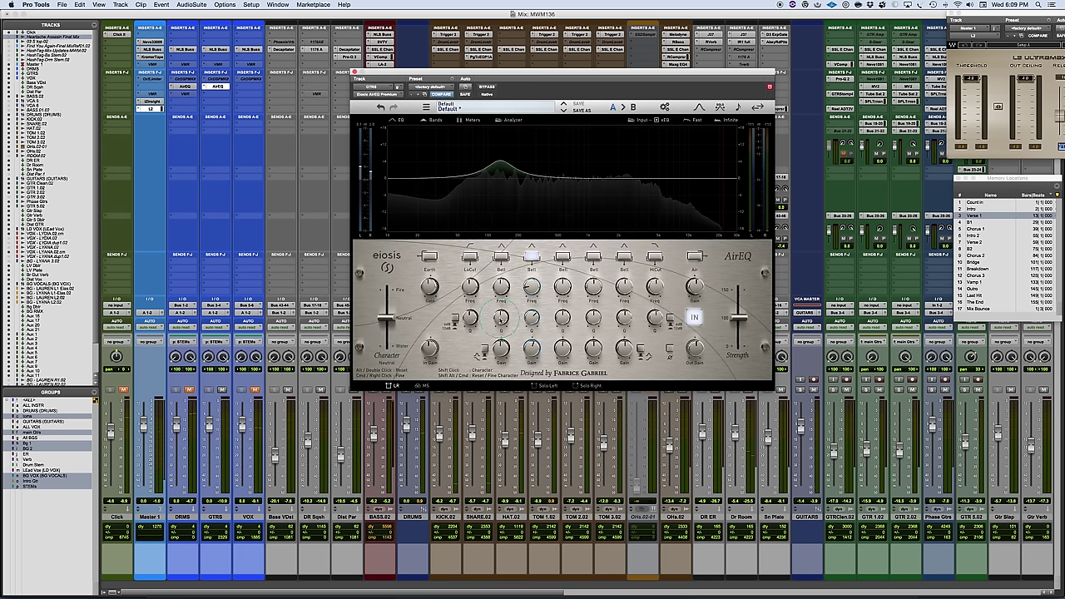
# - Switch the second bell to per-band character, shift it toward Water and fine-tune its gain during playback
pyautogui.rightClick(529, 257)
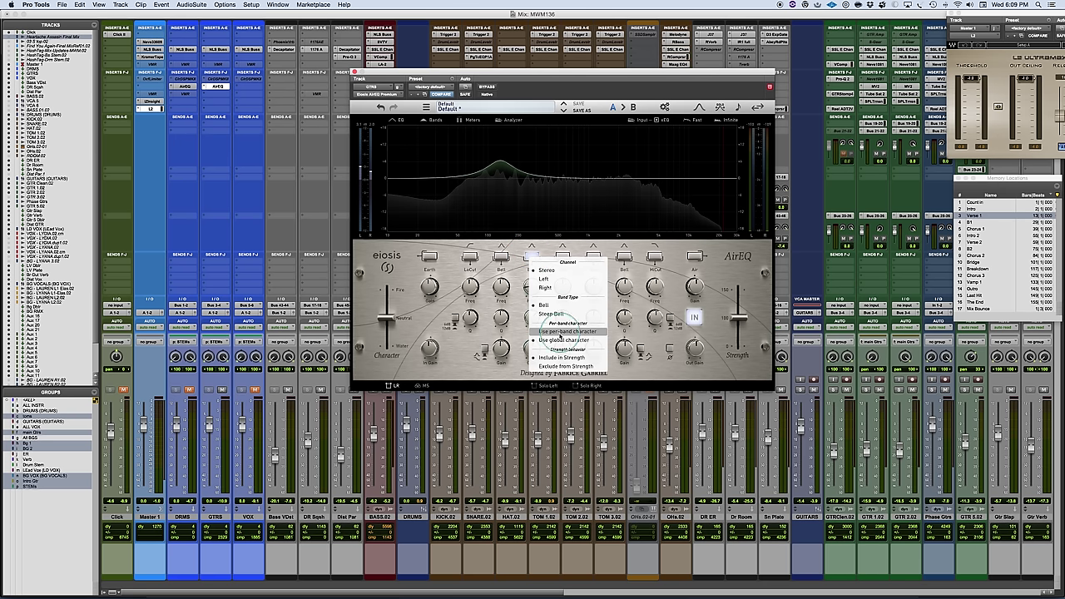
pyautogui.click(560, 338)
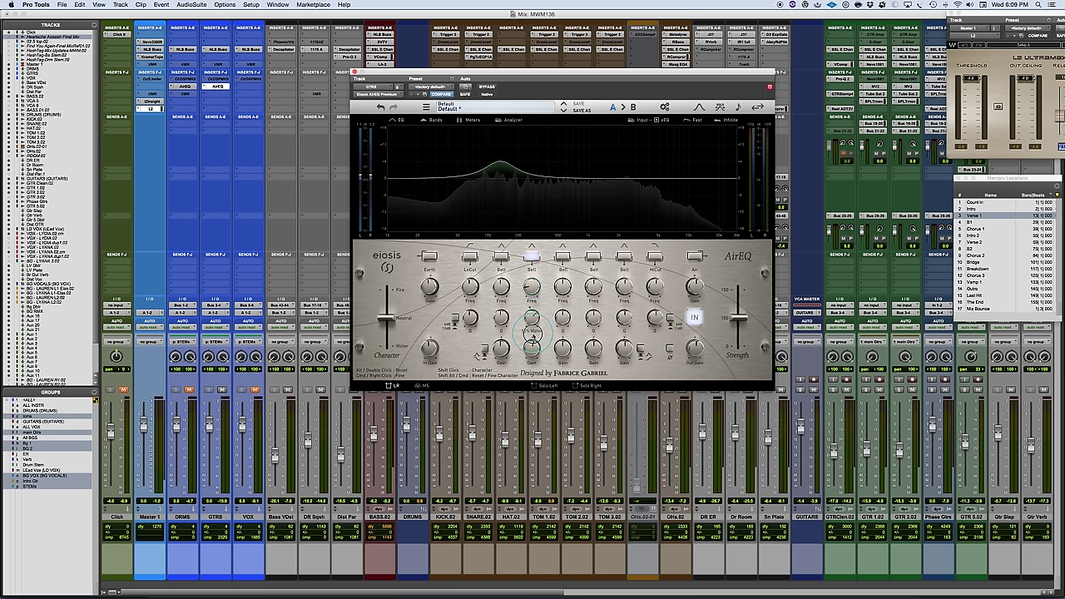
pyautogui.moveTo(534, 344)
pyautogui.mouseDown()
pyautogui.moveTo(536, 357)
pyautogui.moveTo(519, 219)
pyautogui.moveTo(529, 337)
pyautogui.mouseUp()
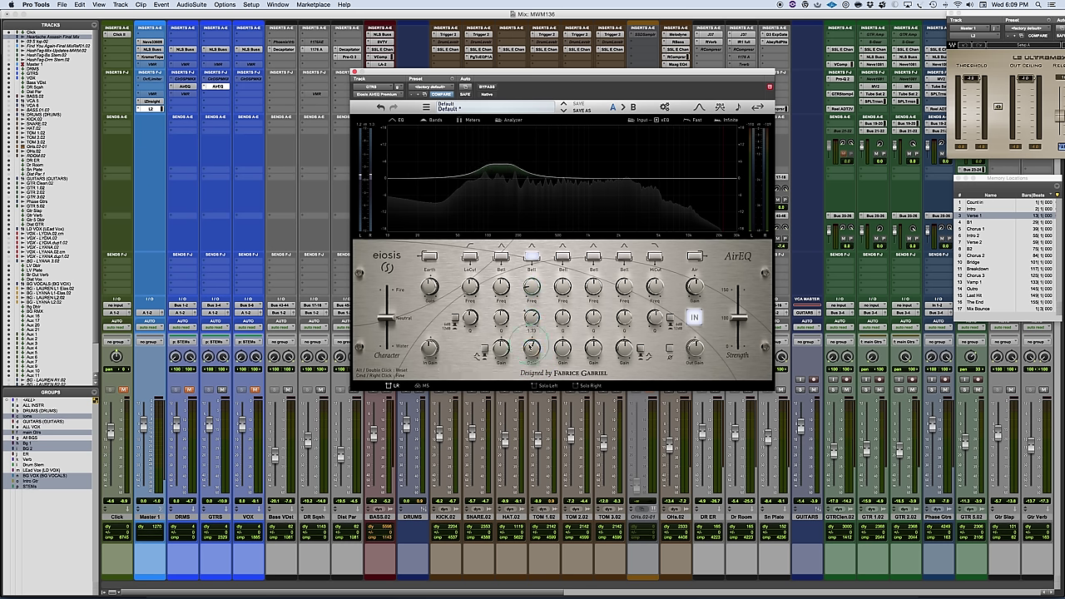
pyautogui.press('space')
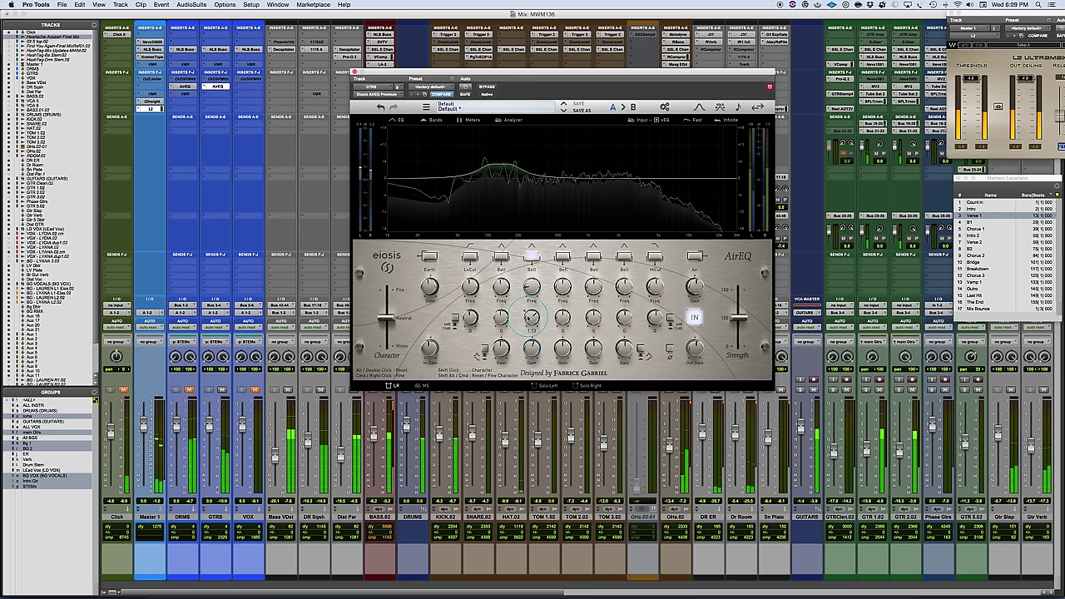
pyautogui.moveTo(530, 341); pyautogui.dragTo(530, 349)
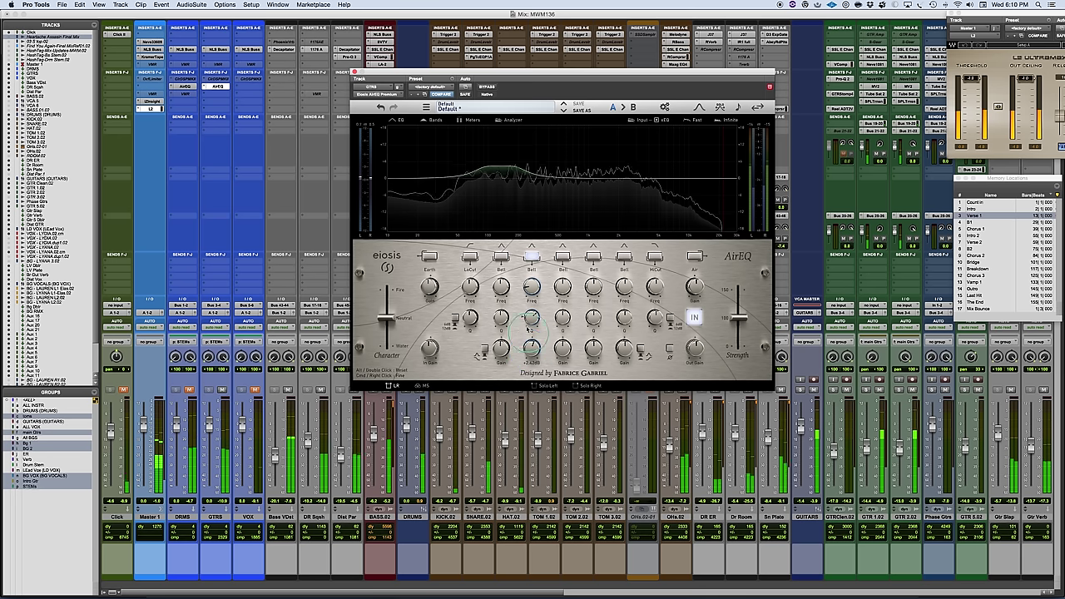
# - Stop playback, turn on the fourth bell band, boost it slightly and raise its frequency to about 1.66 kHz
pyautogui.press('space')
pyautogui.click(594, 255)
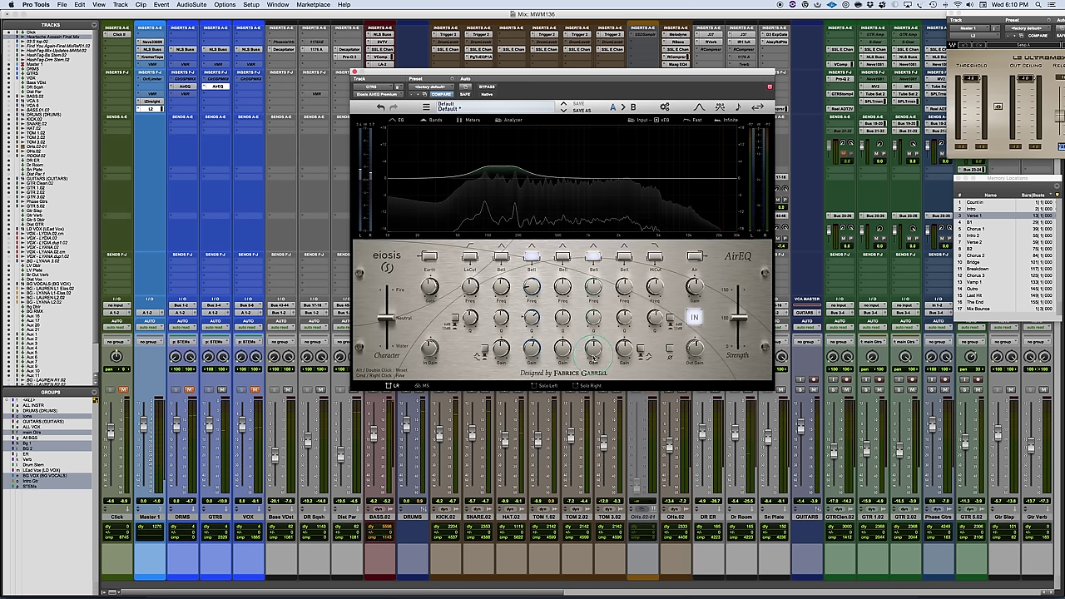
pyautogui.moveTo(591, 346); pyautogui.dragTo(591, 336)
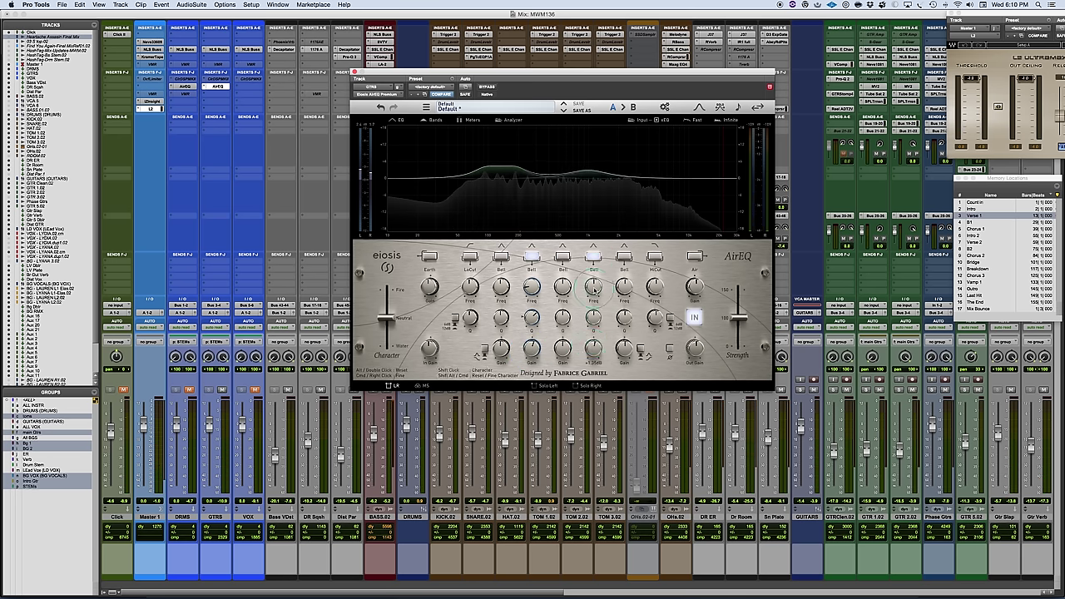
pyautogui.scroll(4, 593, 284)
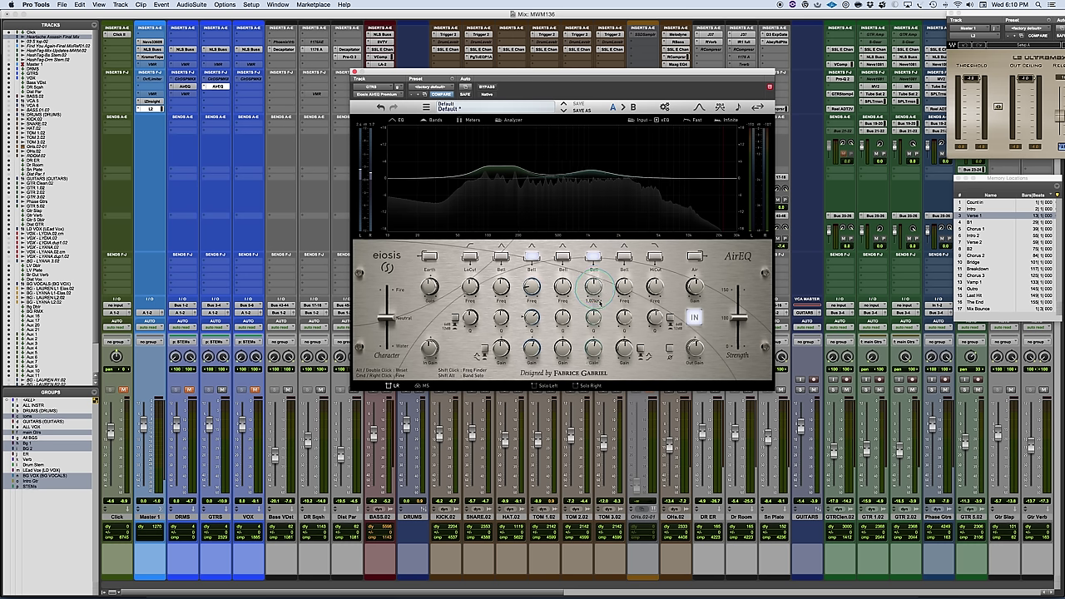
pyautogui.scroll(2, 594, 282)
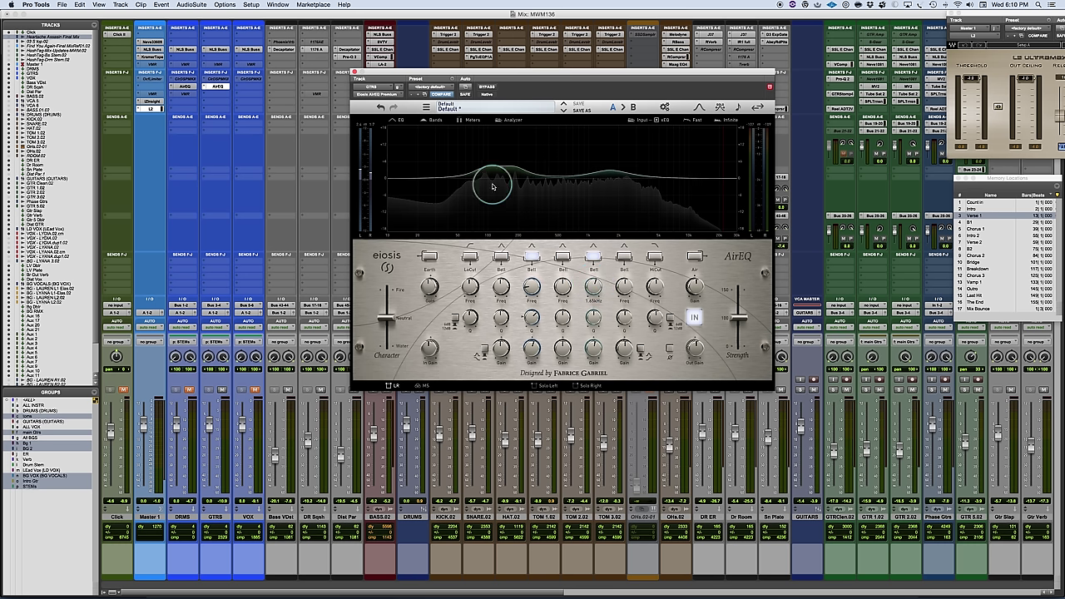
# - Reduce the second bell's boost slightly, and give the fourth bell a per-band Water character with more gain
pyautogui.moveTo(530, 354); pyautogui.dragTo(530, 357)
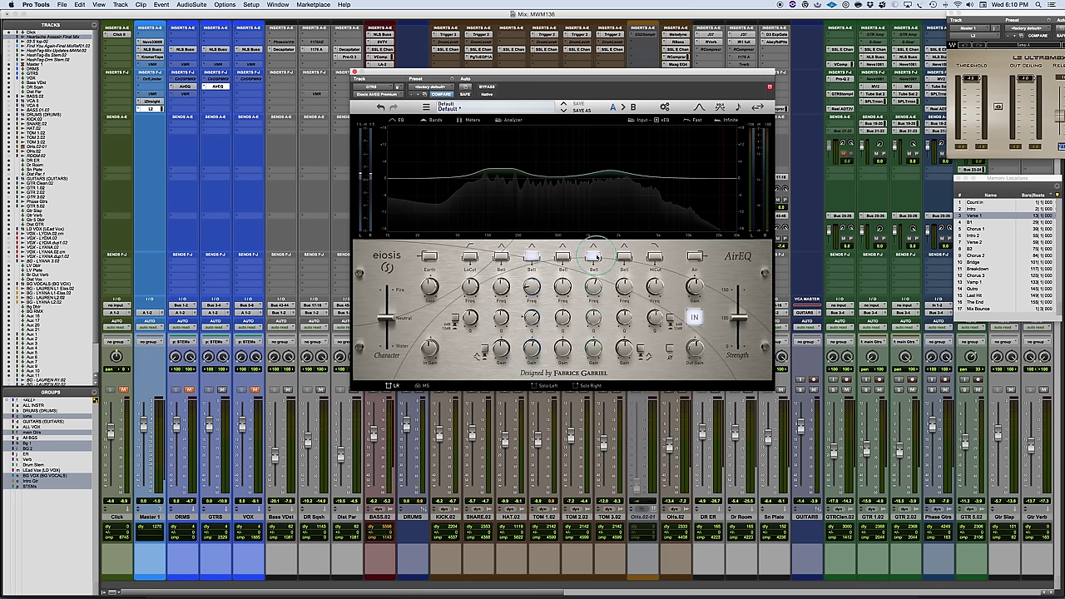
pyautogui.rightClick(592, 258)
pyautogui.click(556, 329)
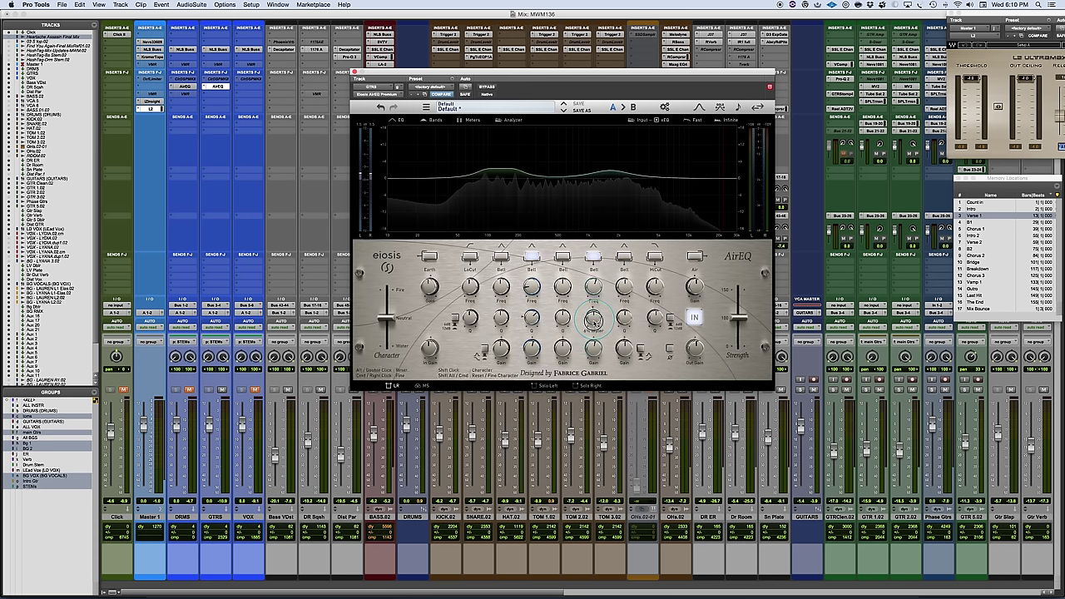
pyautogui.moveTo(594, 349); pyautogui.dragTo(591, 344)
# - Play the mix and refine the fourth bell's frequency by sweeping it with the frequency finder
pyautogui.press('space')
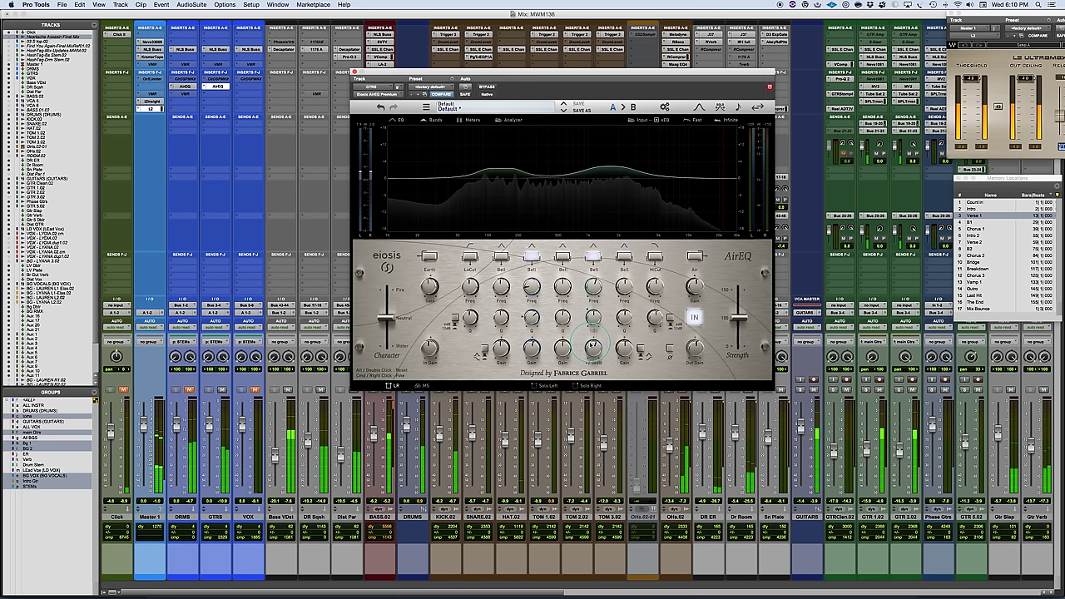
pyautogui.moveTo(594, 290); pyautogui.dragTo(595, 294)
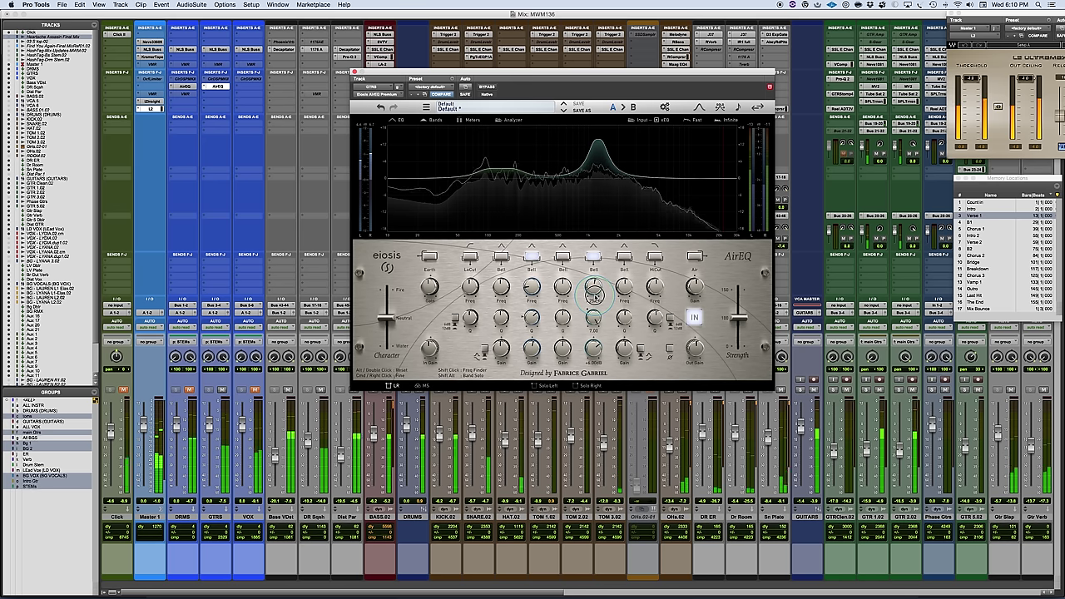
pyautogui.moveTo(596, 296); pyautogui.dragTo(594, 296)
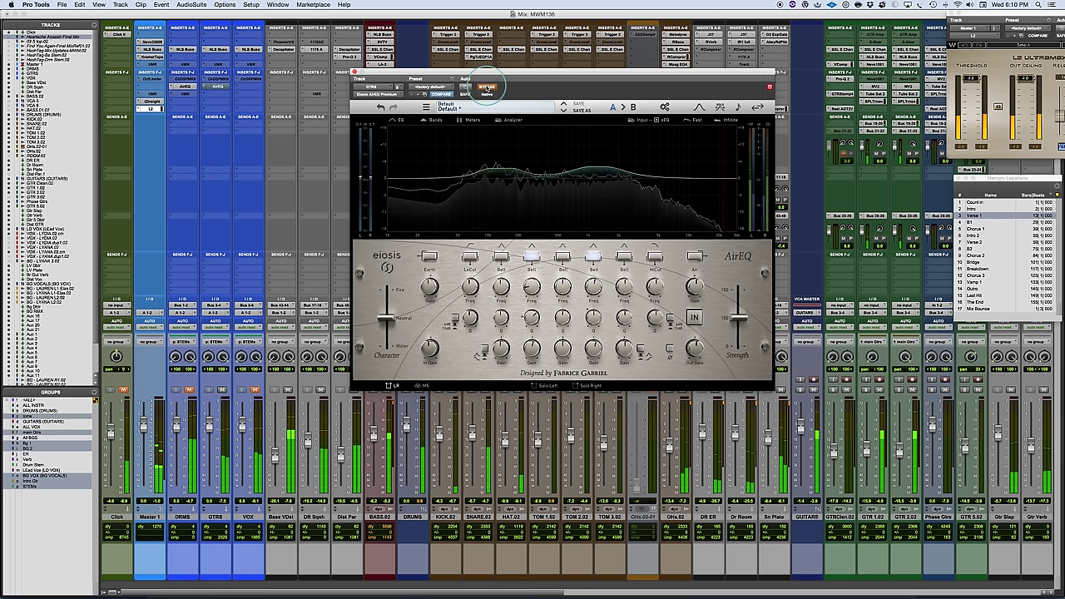
# - Compare the guitar EQ bypassed and engaged, and set the fourth bell's Q to 1.62
pyautogui.click(488, 87)
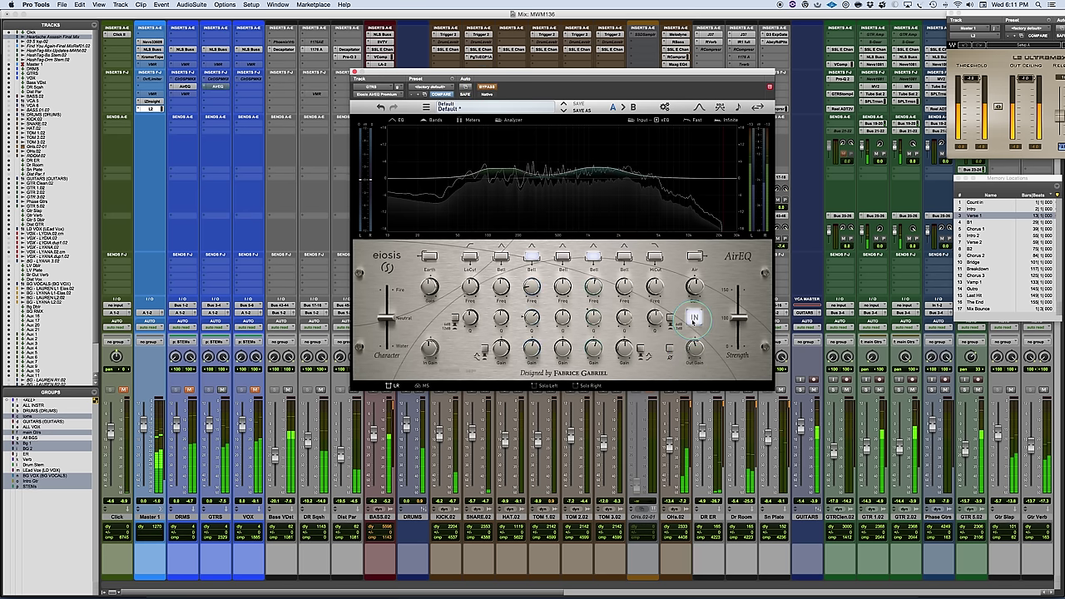
pyautogui.click(693, 319)
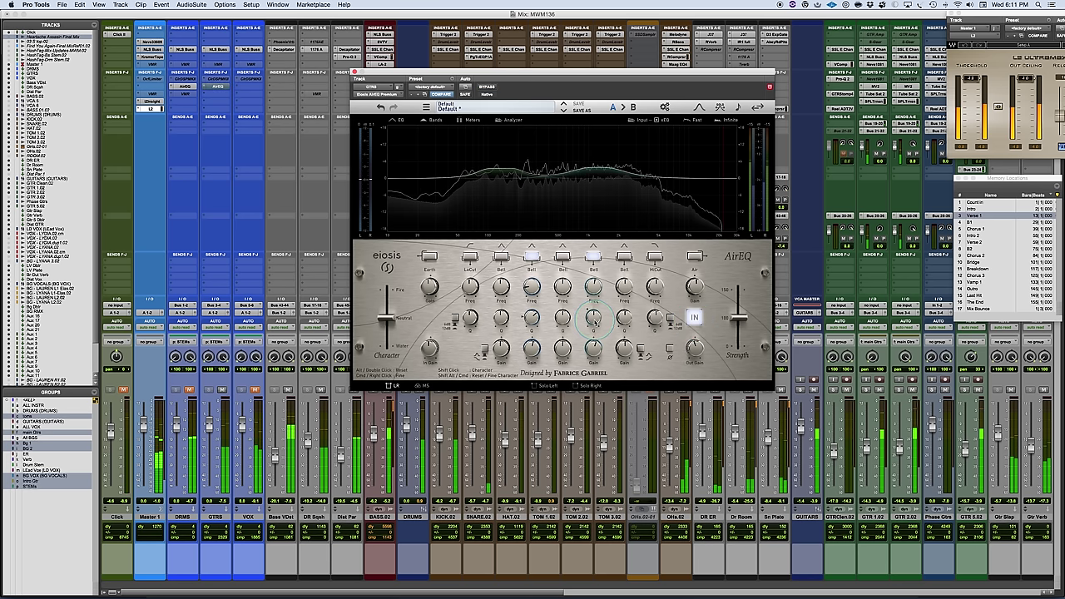
pyautogui.moveTo(594, 317); pyautogui.dragTo(594, 307)
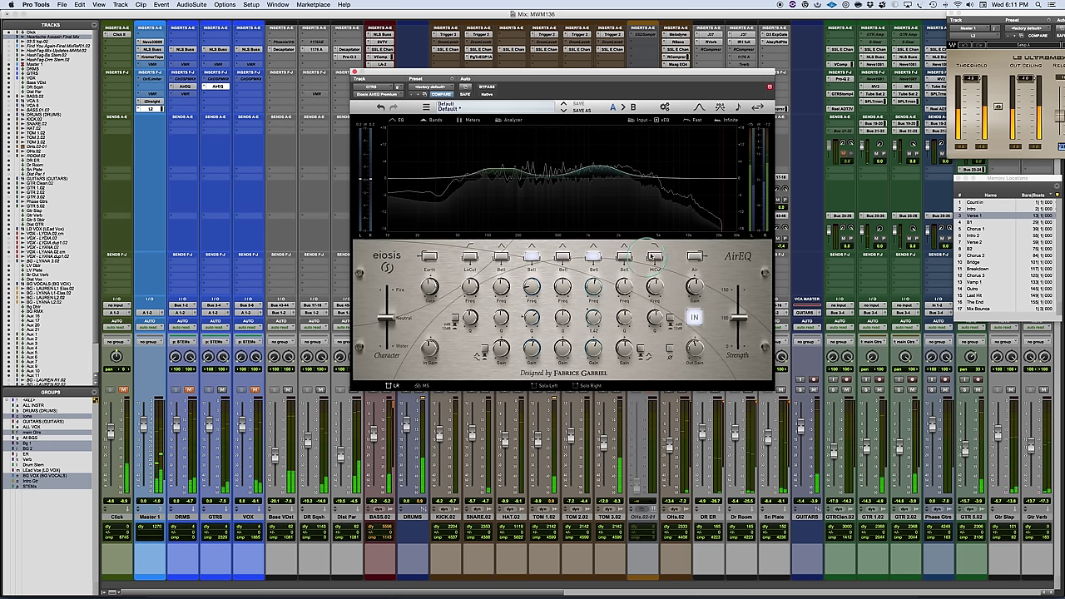
# - Turn on the guitar EQ's high cut, raise its frequency and give it a steeper slope range
pyautogui.click(654, 263)
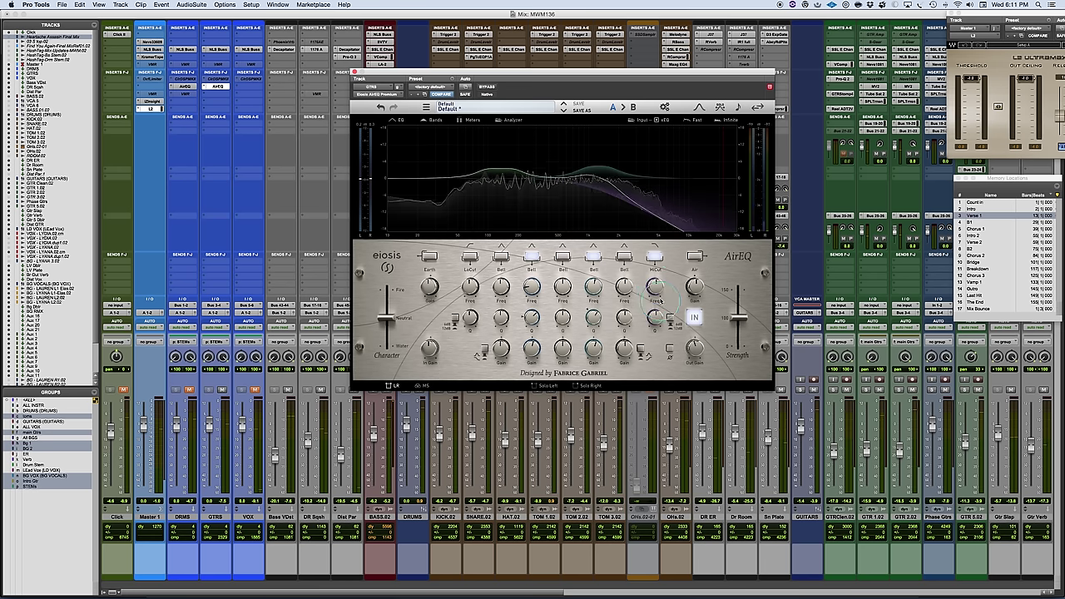
pyautogui.moveTo(654, 264); pyautogui.dragTo(656, 233)
pyautogui.click(672, 318)
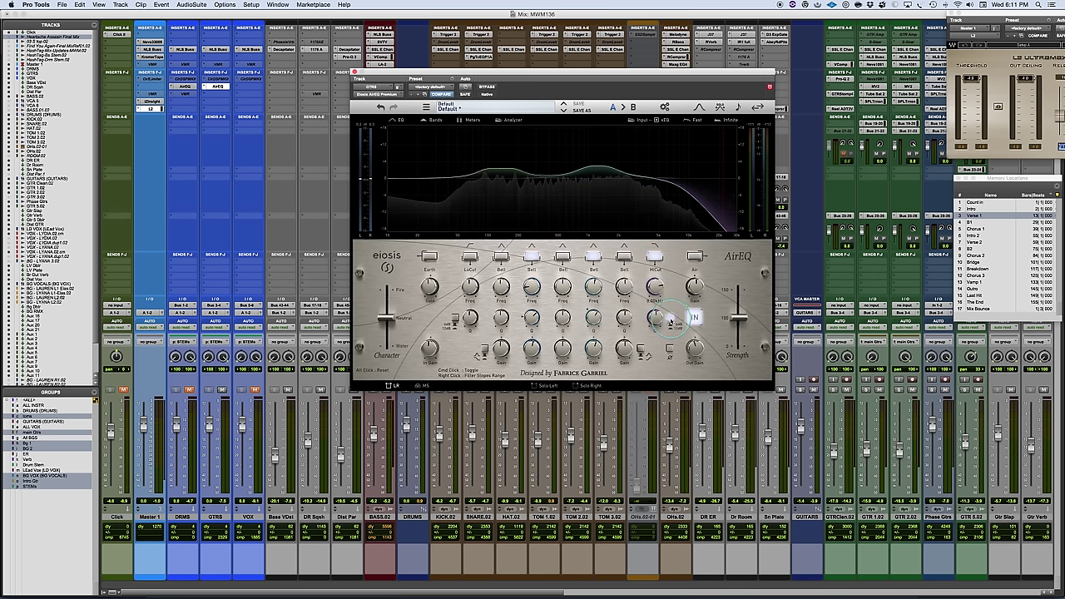
pyautogui.rightClick(670, 322)
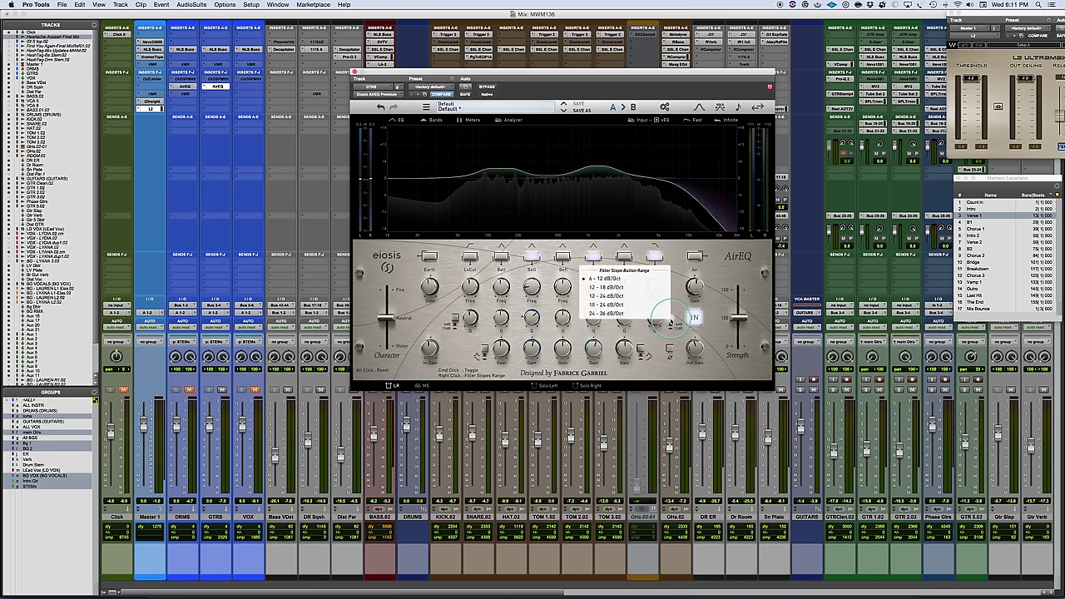
pyautogui.click(630, 289)
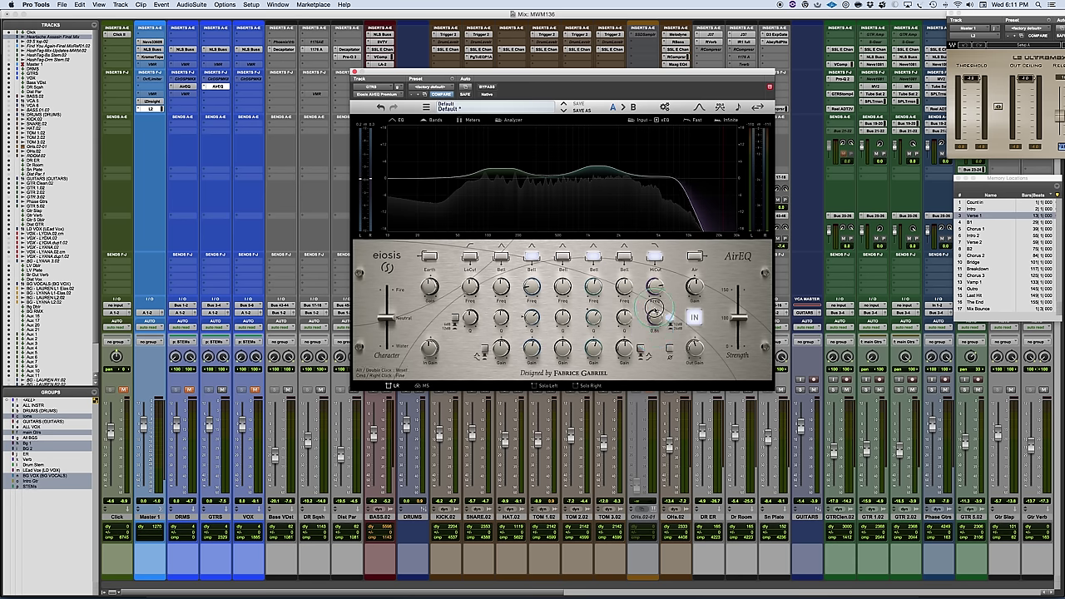
# - Play the mix while raising the high cut's frequency and switching it to the gentler slope, and compare with the EQ bypassed
pyautogui.moveTo(654, 283); pyautogui.dragTo(657, 270)
pyautogui.press('space')
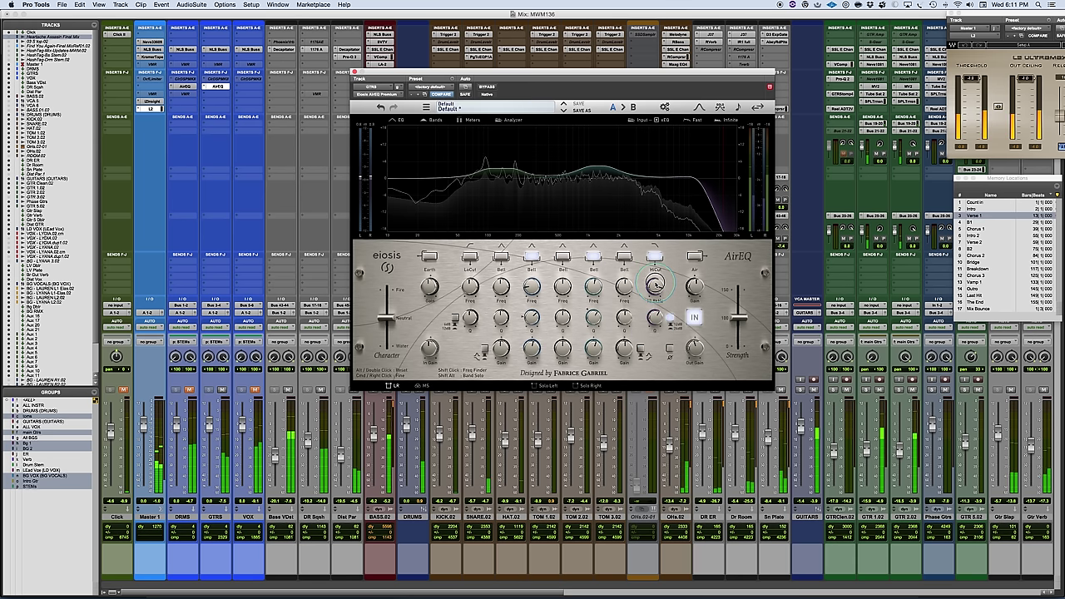
pyautogui.moveTo(655, 289)
pyautogui.mouseDown()
pyautogui.moveTo(655, 299)
pyautogui.moveTo(654, 281)
pyautogui.mouseUp()
pyautogui.click(671, 322)
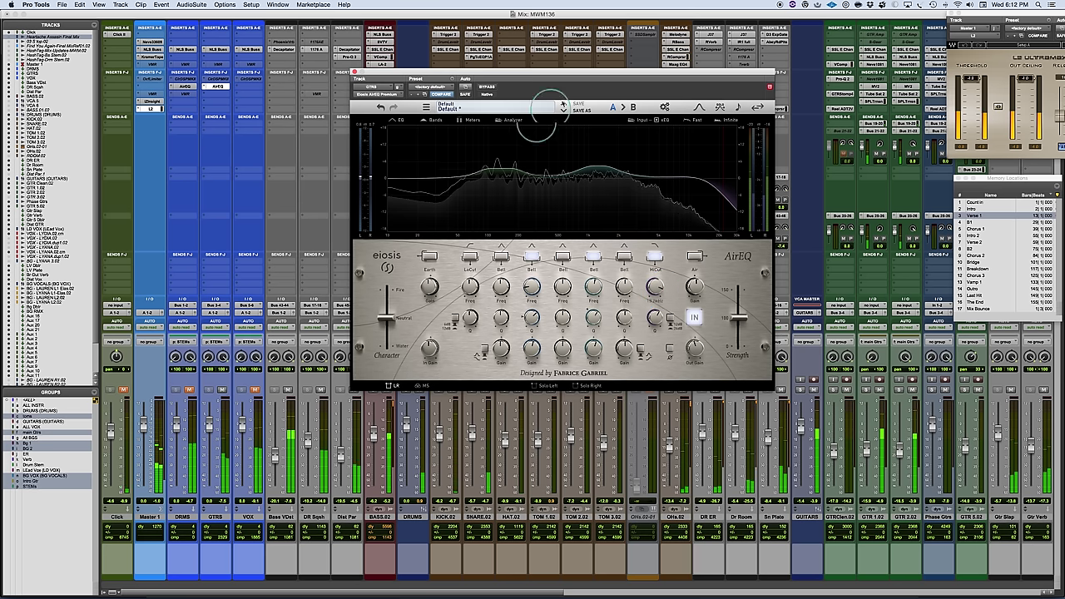
pyautogui.click(487, 88)
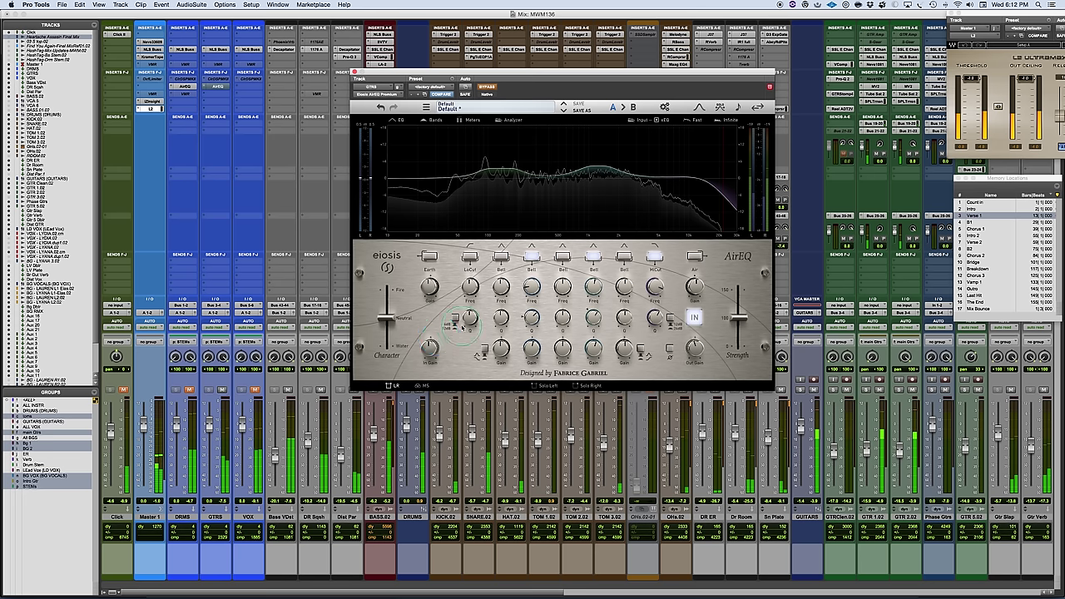
# - Turn on the guitar EQ's low cut and give it the steeper slope of the 12 - 24 dB/Oct range
pyautogui.click(470, 257)
pyautogui.moveTo(471, 323); pyautogui.dragTo(472, 315)
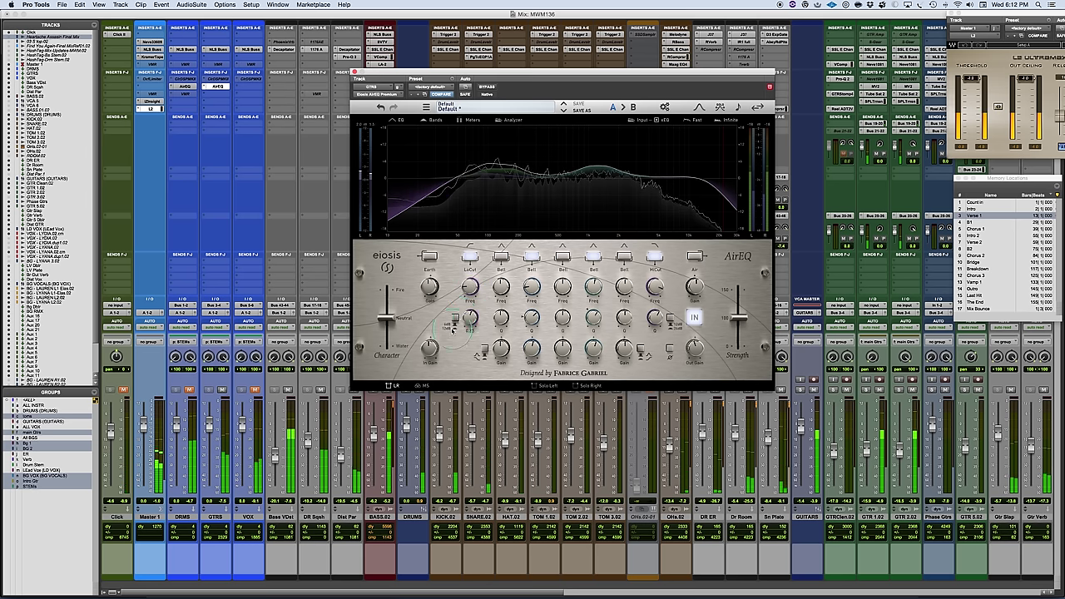
pyautogui.click(455, 318)
pyautogui.rightClick(456, 319)
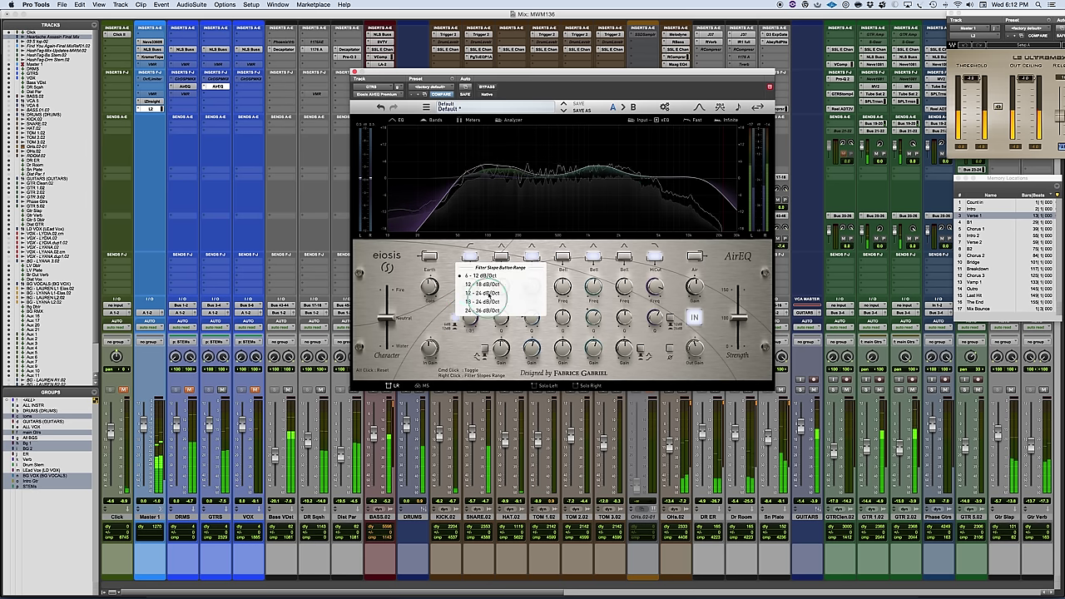
pyautogui.click(455, 319)
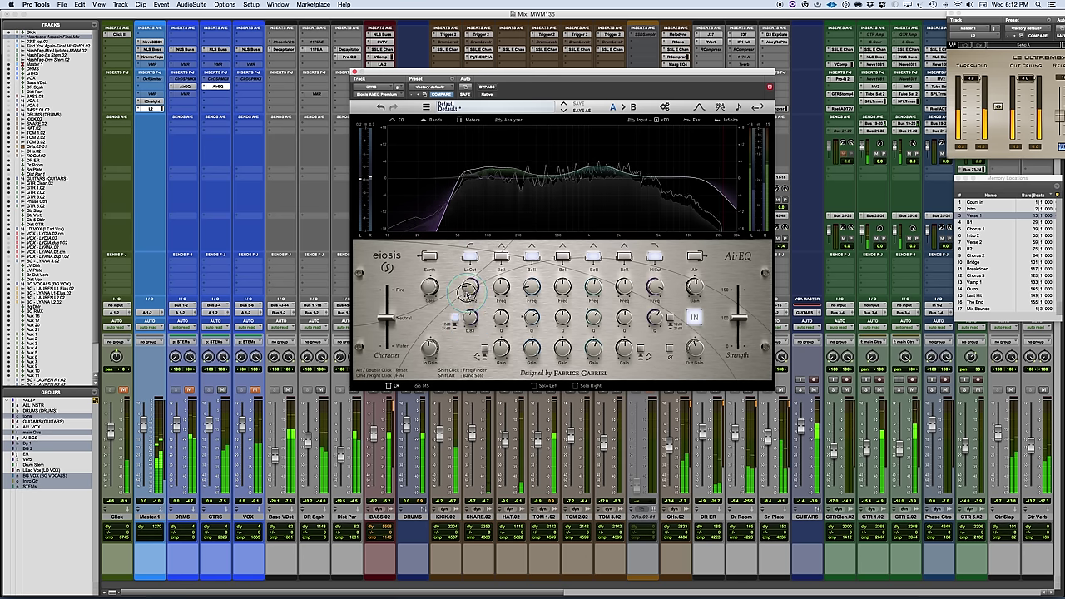
# - Sweep the low cut's frequency during playback and settle it at about 66 Hz
pyautogui.moveTo(468, 290); pyautogui.dragTo(470, 292)
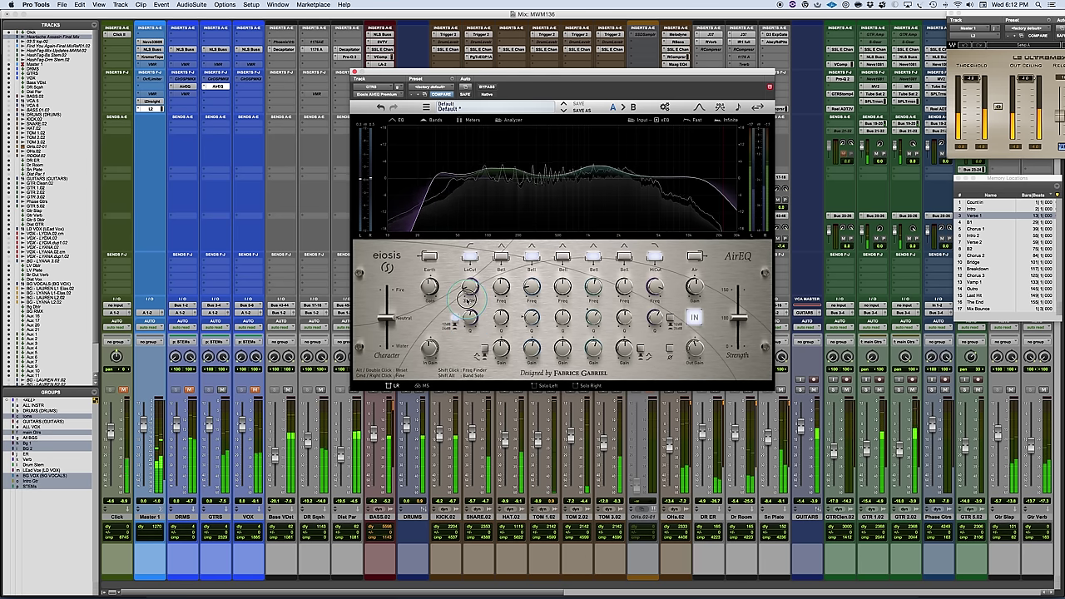
pyautogui.moveTo(468, 296); pyautogui.dragTo(468, 285)
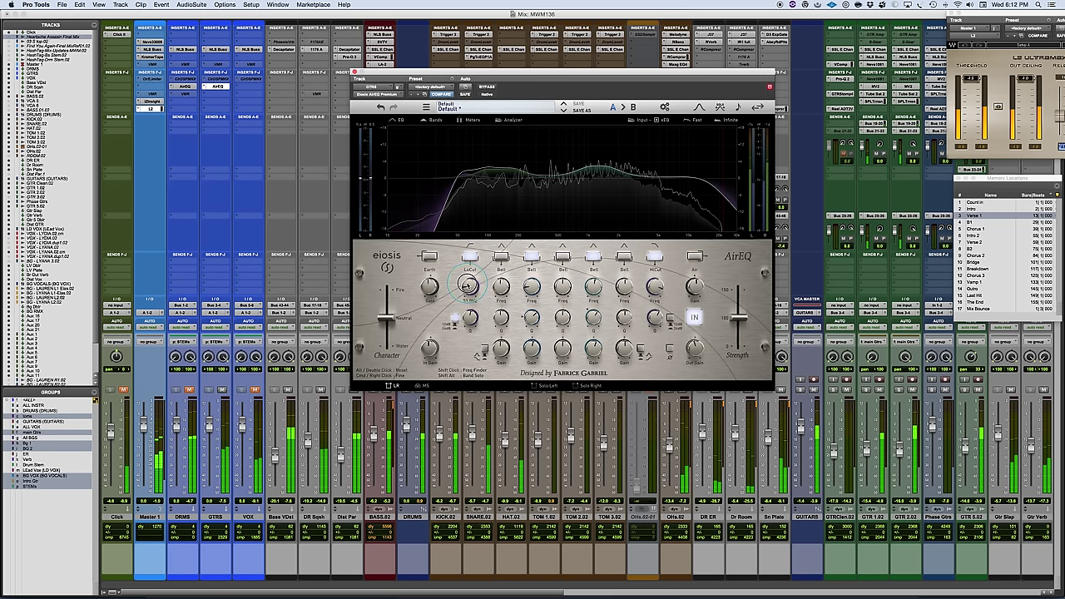
pyautogui.moveTo(467, 285); pyautogui.dragTo(468, 281)
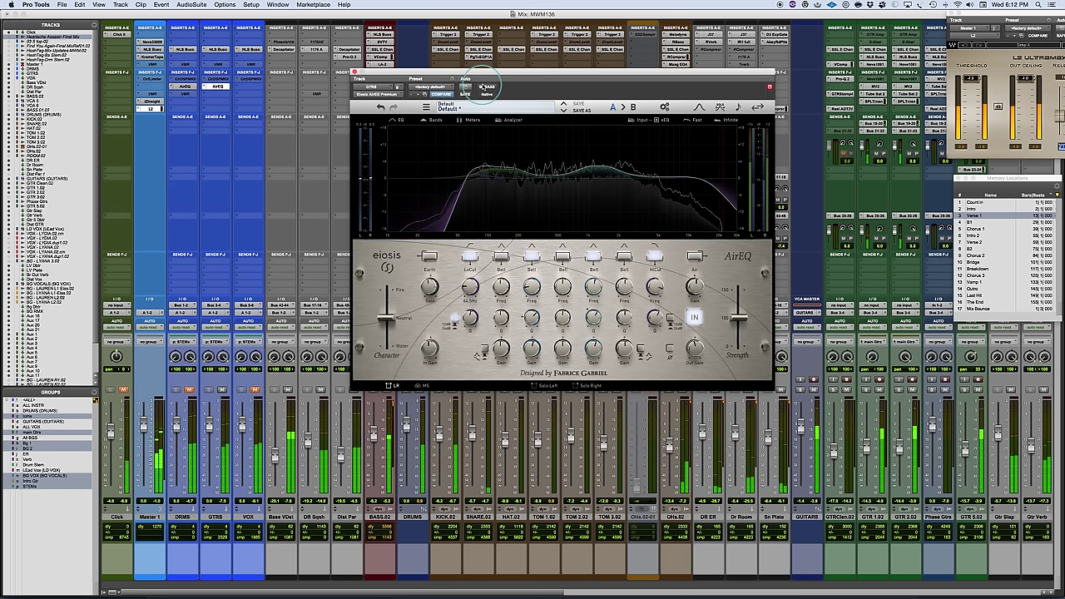
# - Compare the guitar stem with its AirEQ bypassed and engaged
pyautogui.click(482, 87)
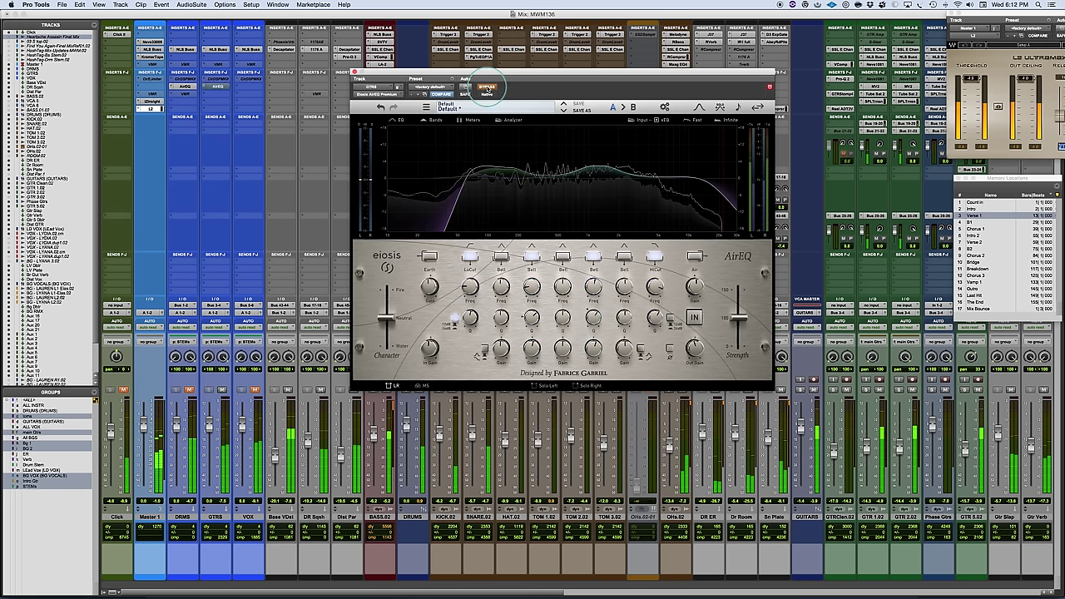
pyautogui.click(692, 317)
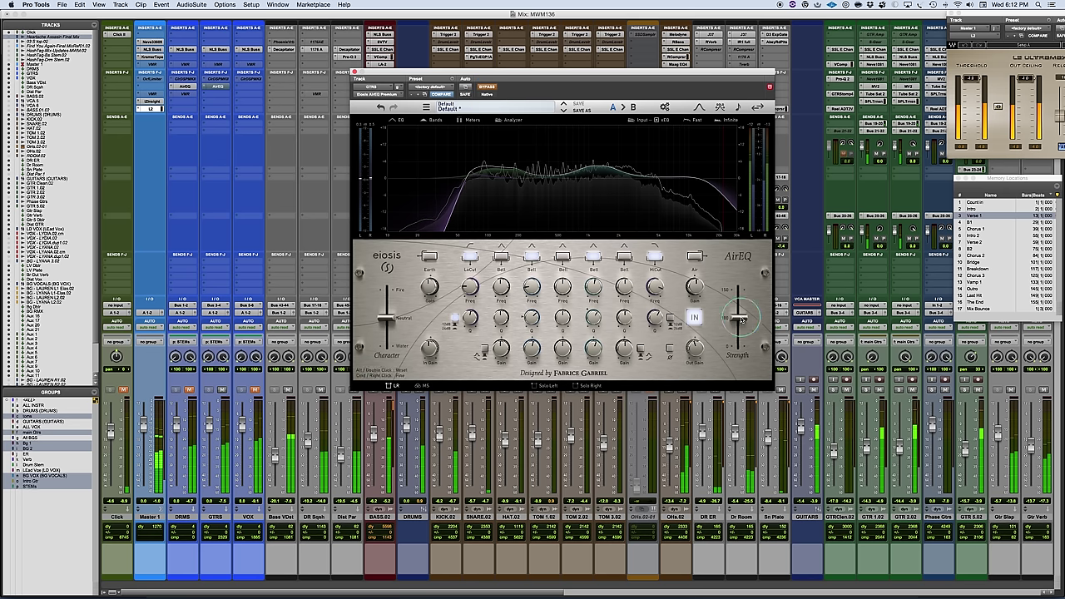
pyautogui.click(694, 317)
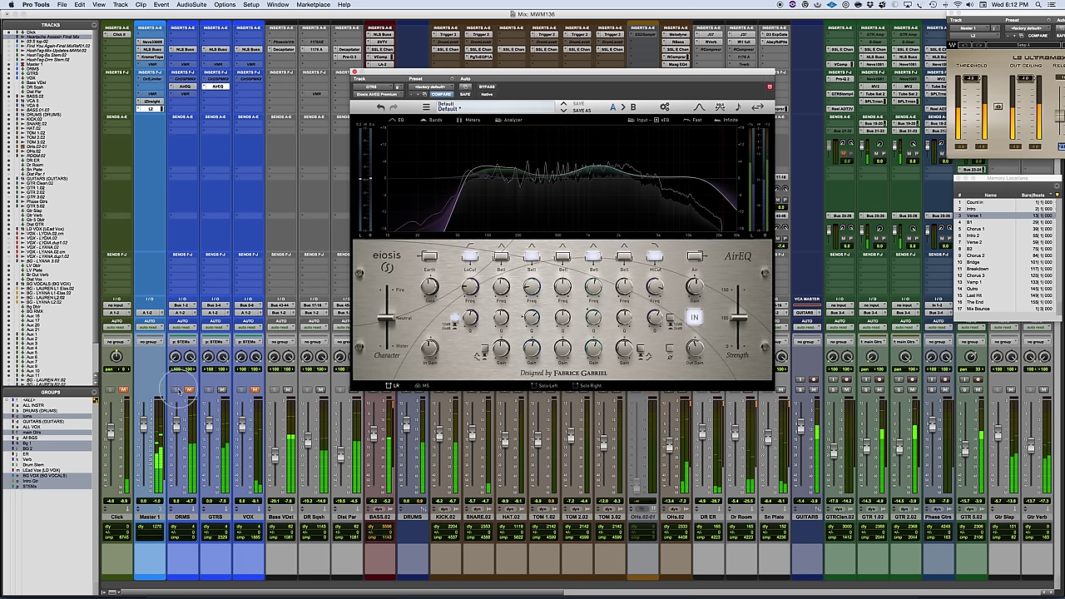
# - Unmute the drum stem, play it with the guitars and adjust the guitar EQ's output gain
pyautogui.click(190, 391)
pyautogui.click(628, 406)
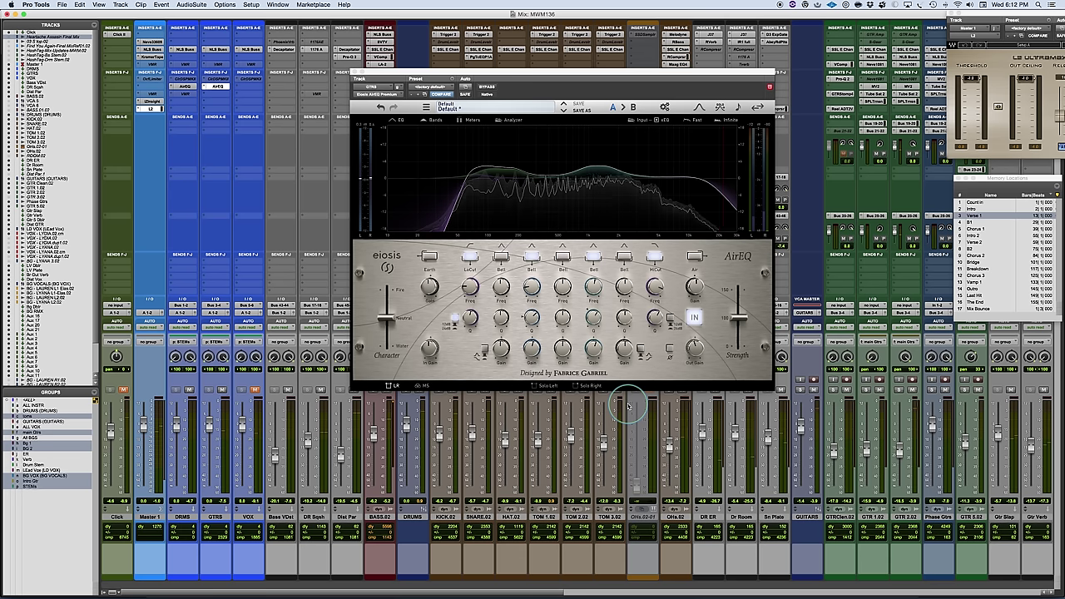
pyautogui.press('space')
pyautogui.click(624, 319)
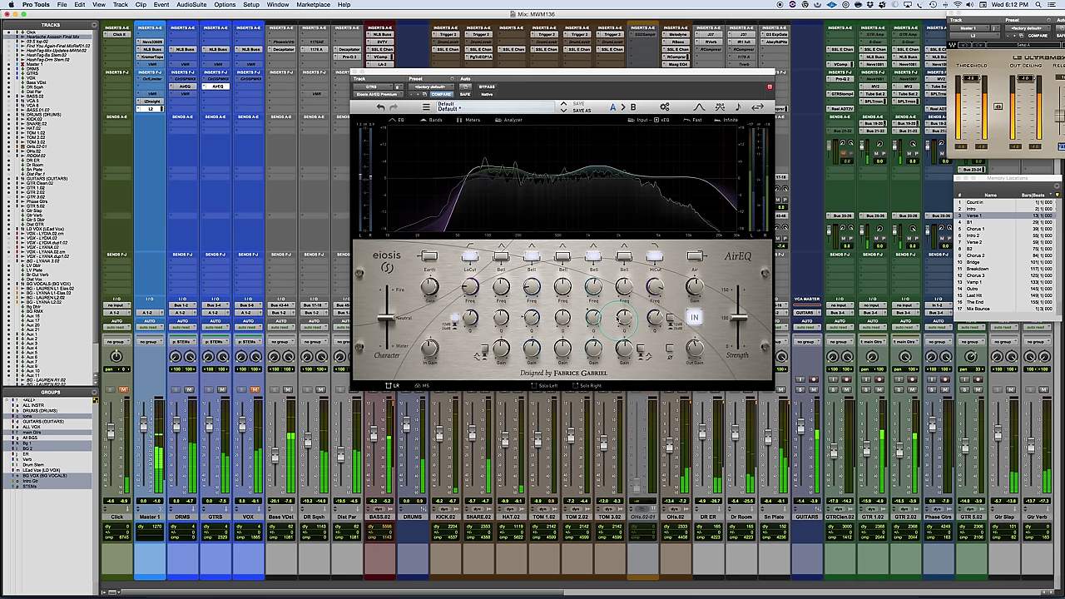
pyautogui.click(693, 350)
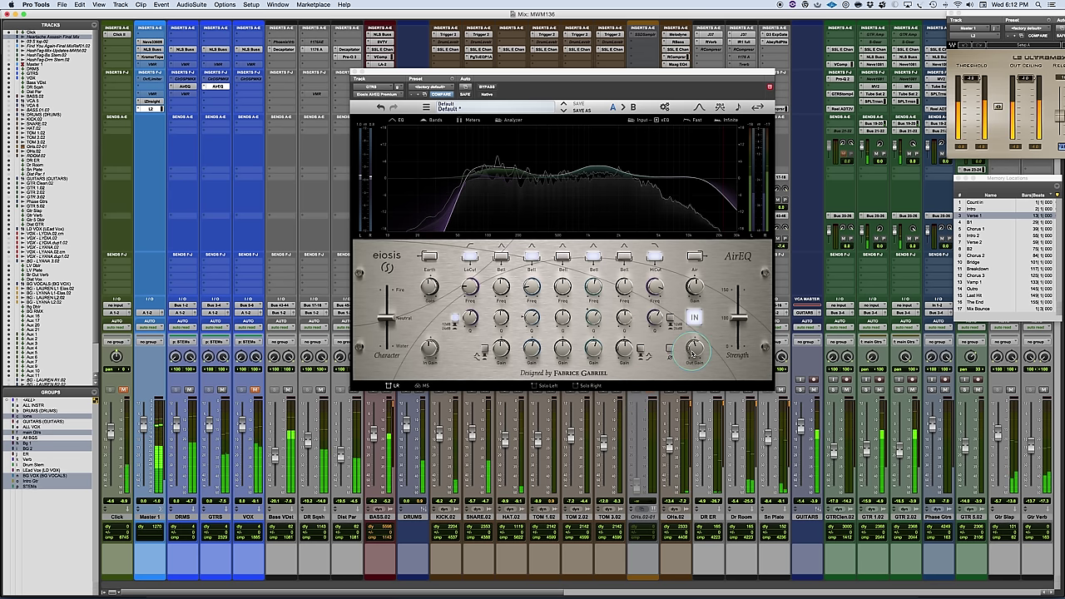
# - Review the drum stem's AirEQ curve and return to the guitar stem's AirEQ
pyautogui.click(185, 87)
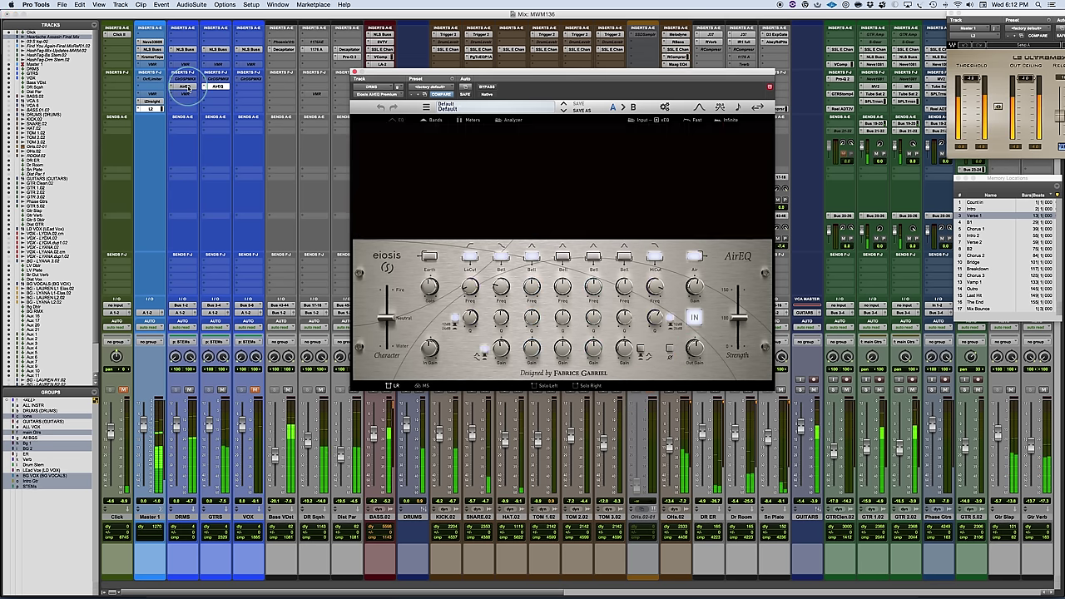
pyautogui.click(369, 182)
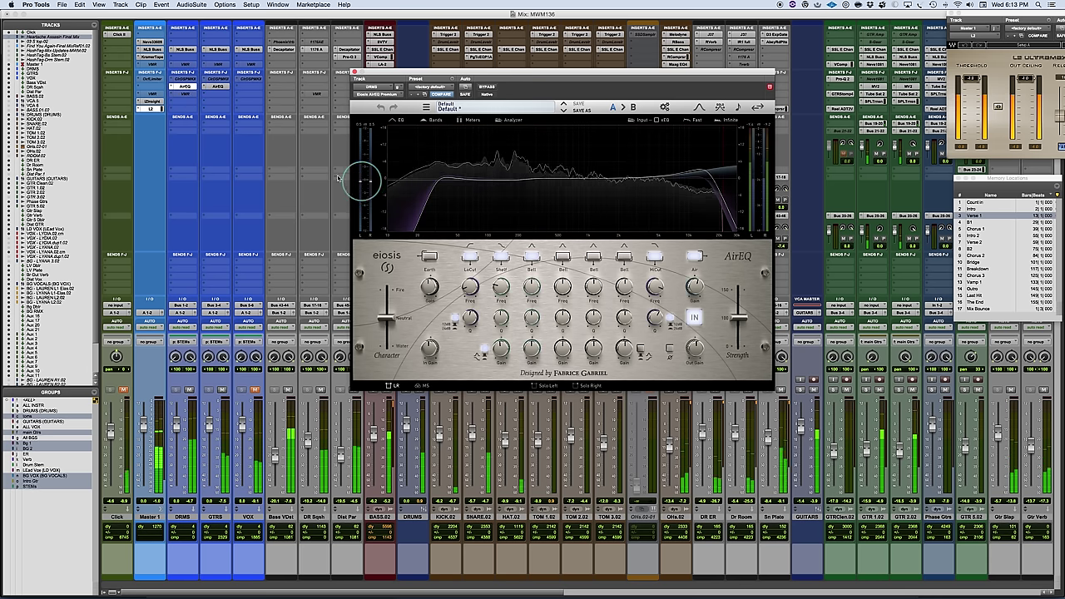
pyautogui.click(217, 87)
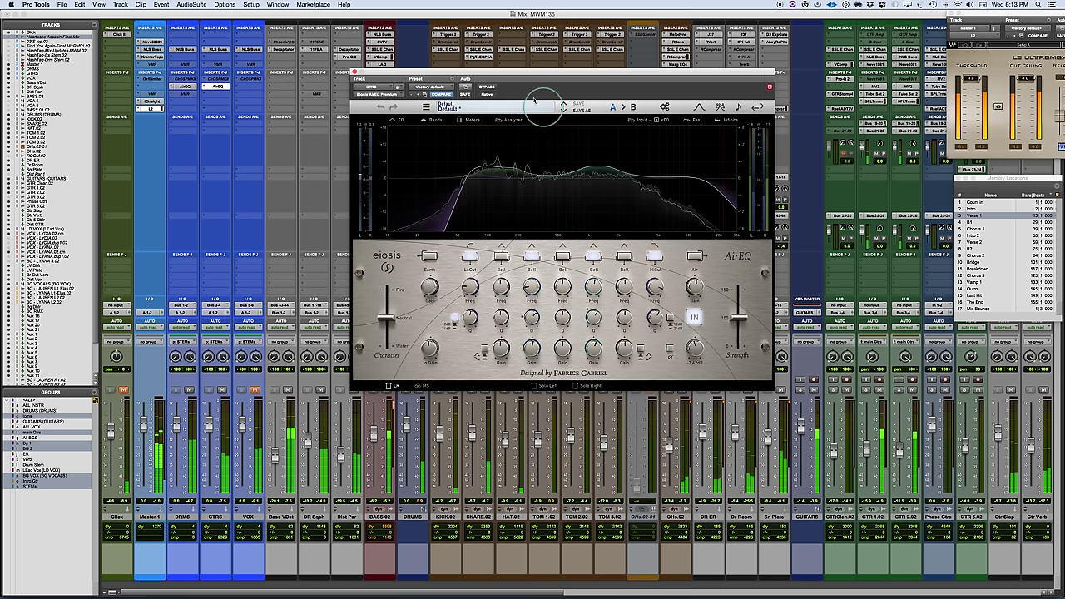
# - Raise the fourth bell's frequency slightly and increase the high cut's Q on the guitar EQ
pyautogui.moveTo(589, 287)
pyautogui.moveTo(592, 289); pyautogui.dragTo(588, 284)
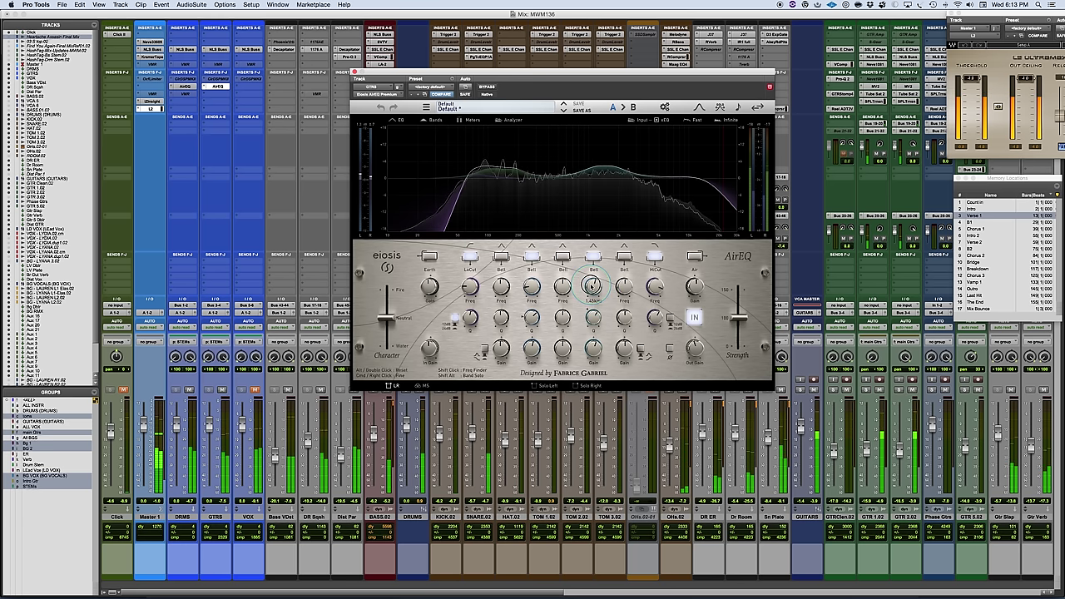
pyautogui.moveTo(653, 320); pyautogui.dragTo(652, 310)
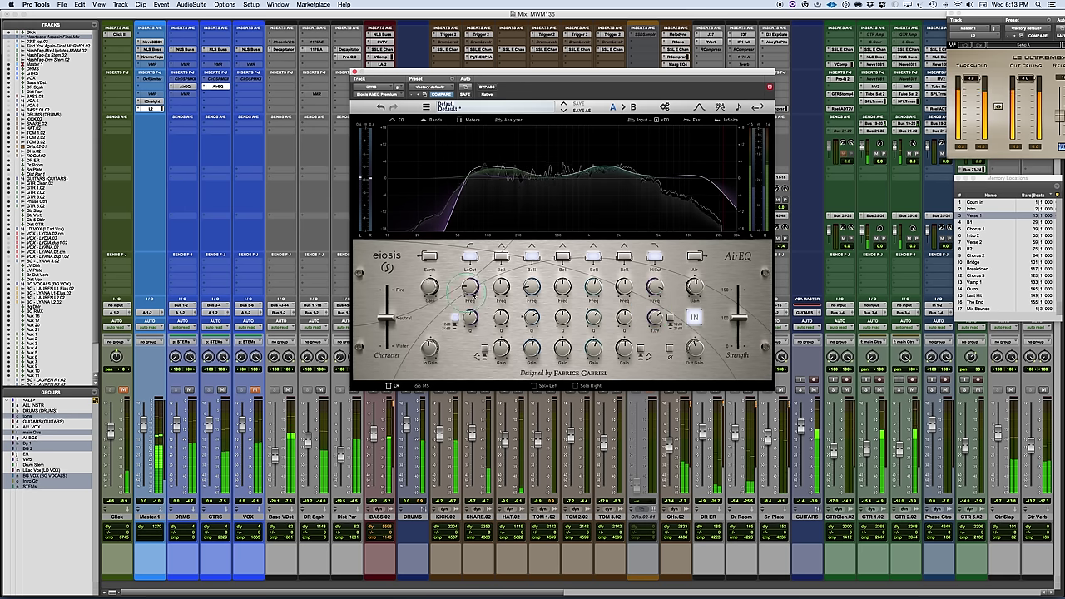
# - Reduce the second bell's gain slightly on the guitar EQ
pyautogui.click(529, 349)
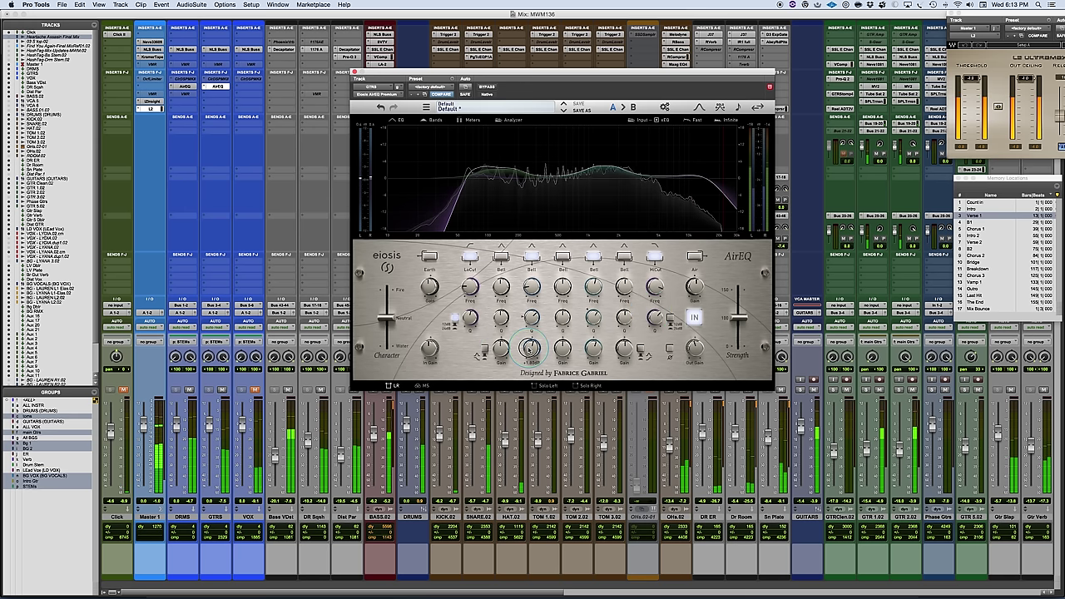
pyautogui.moveTo(529, 349); pyautogui.dragTo(529, 354)
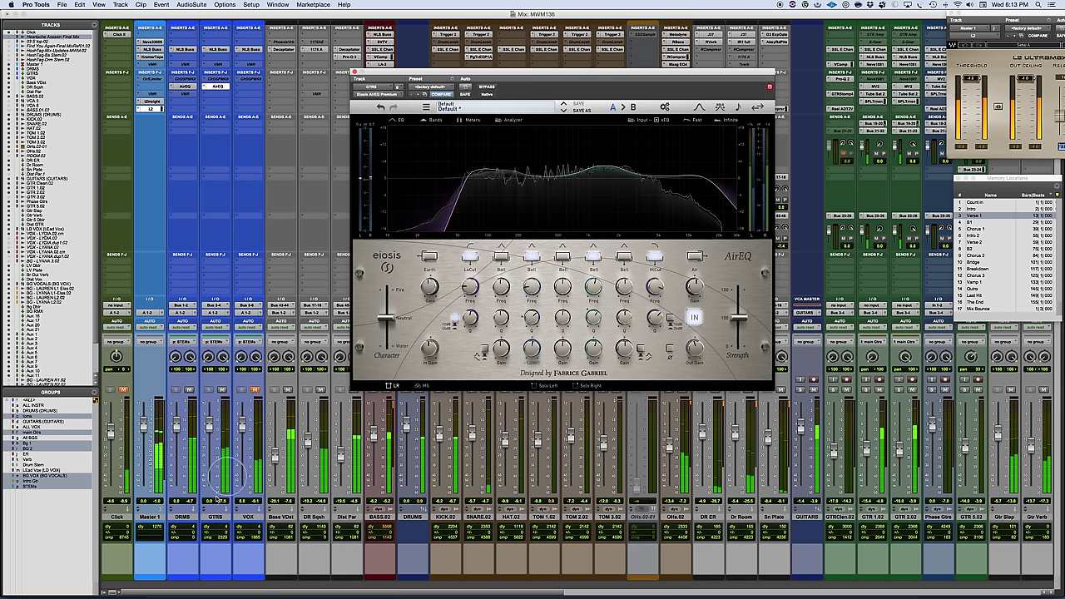
# - Select the DRMS and GTRS tracks and compare both stems with their AirEQs bypassed and engaged together
pyautogui.click(183, 517)
pyautogui.keyDown('shift'); pyautogui.click(223, 519); pyautogui.keyUp('shift')
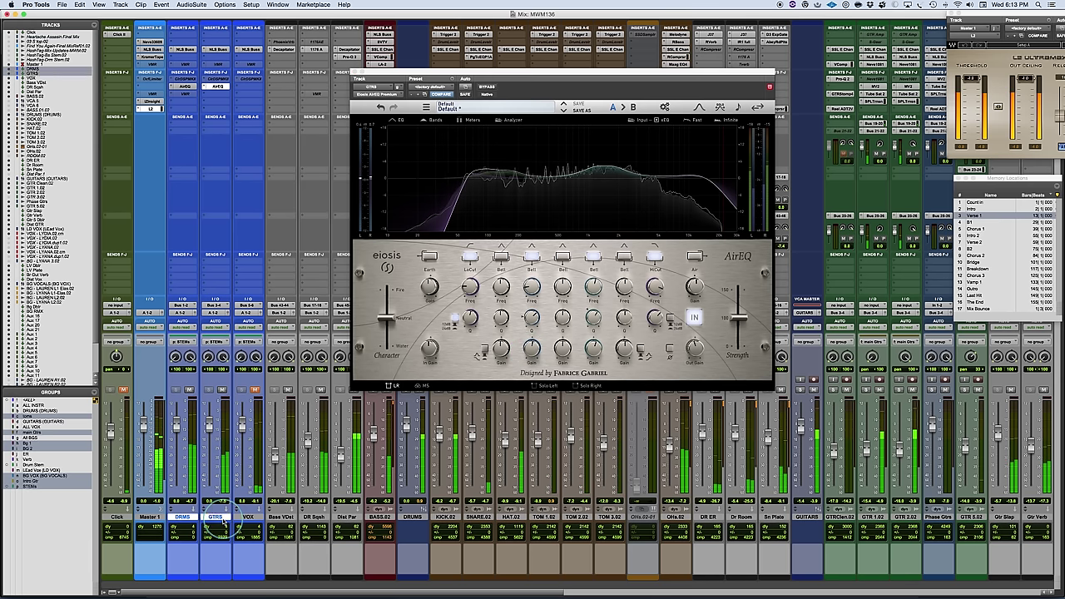
pyautogui.keyDown('super'); pyautogui.click(182, 86); pyautogui.keyUp('super')
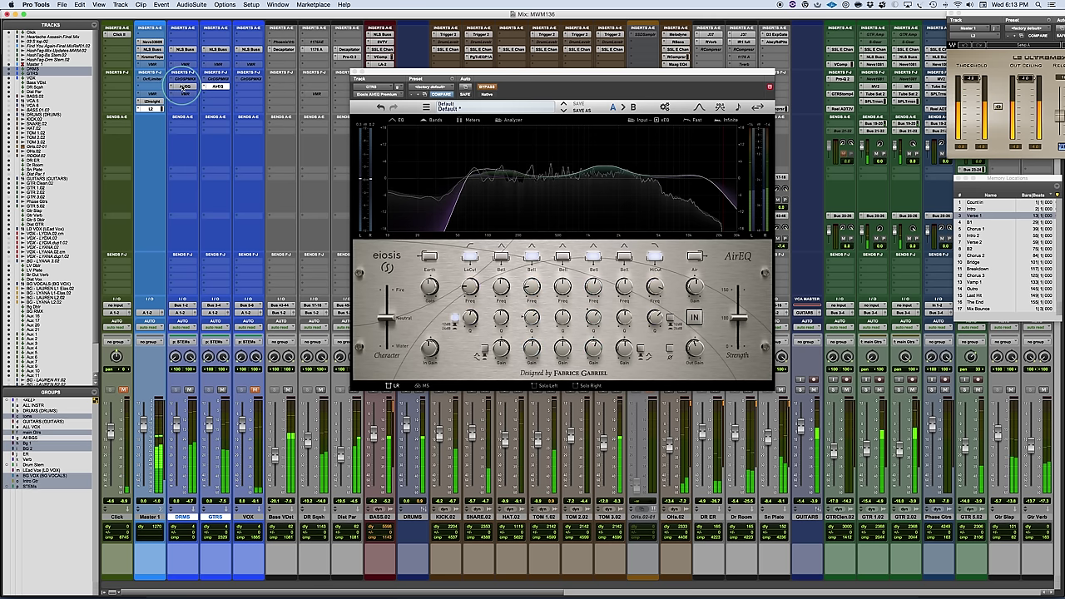
pyautogui.keyDown('super'); pyautogui.click(182, 87); pyautogui.keyUp('super')
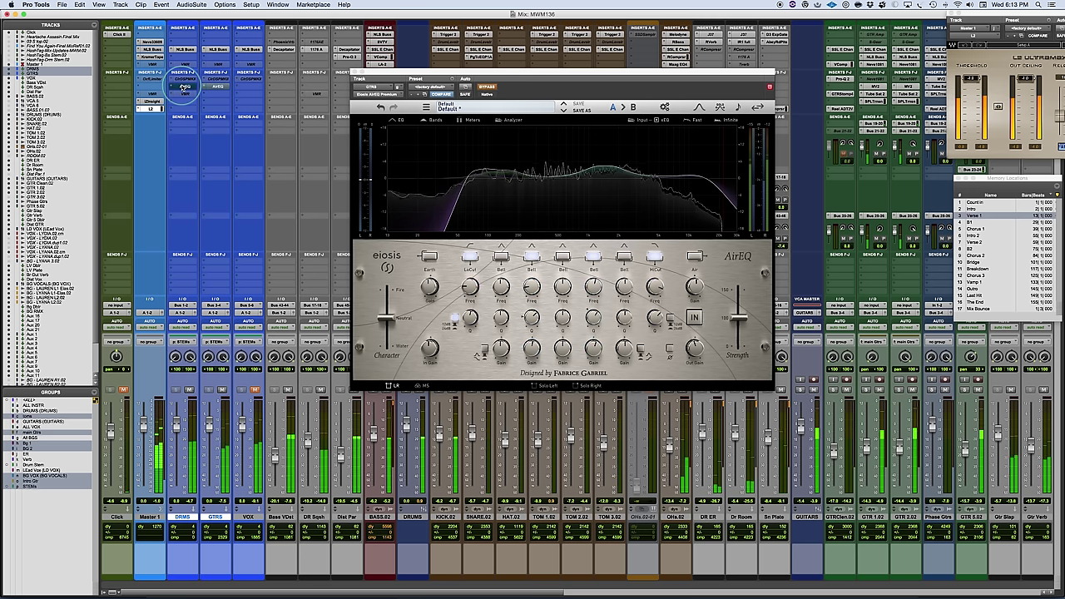
pyautogui.keyDown('super'); pyautogui.click(182, 87); pyautogui.keyUp('super')
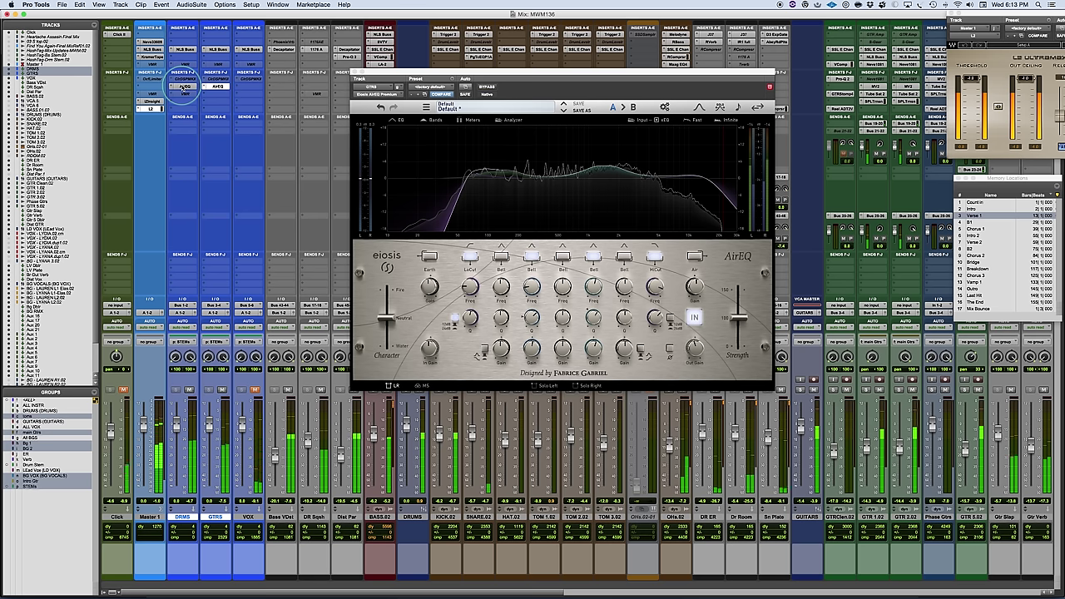